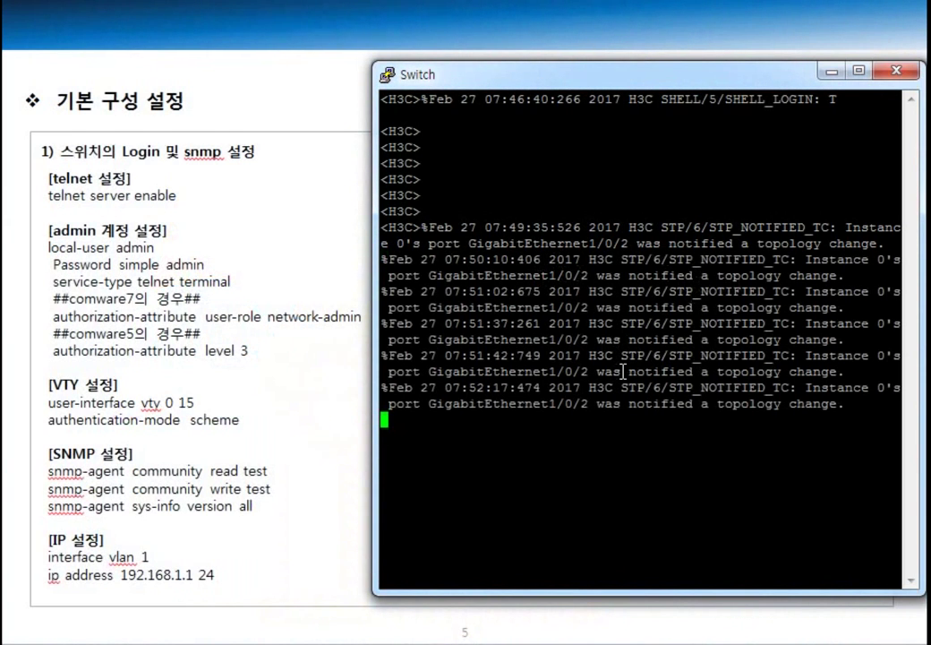
Step: Enter system view and rename the device to Switch with sysname
{"action": "key", "text": "Return"}
{"action": "key", "text": "Return"}
{"action": "key", "text": "Return"}
{"action": "key", "text": "Return"}
{"action": "key", "text": "Return"}
{"action": "key", "text": "Return"}
{"action": "key", "text": "Return"}
{"action": "key", "text": "Return"}
{"action": "type", "text": "sys"}
{"action": "key", "text": "Return"}
{"action": "type", "text": "ysn"}
{"action": "key", "text": "Tab"}
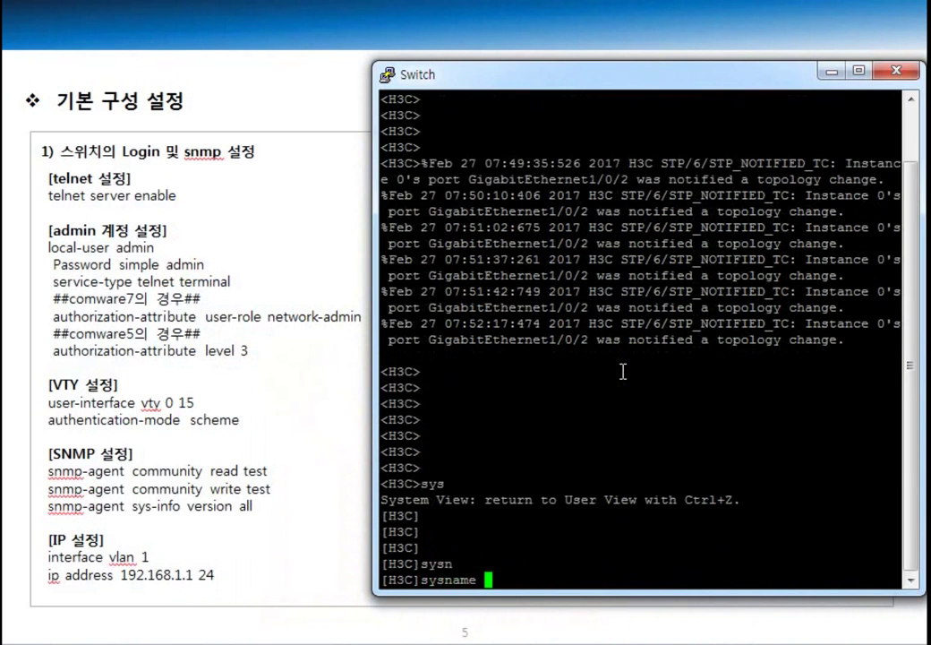
{"action": "type", "text": "Switch"}
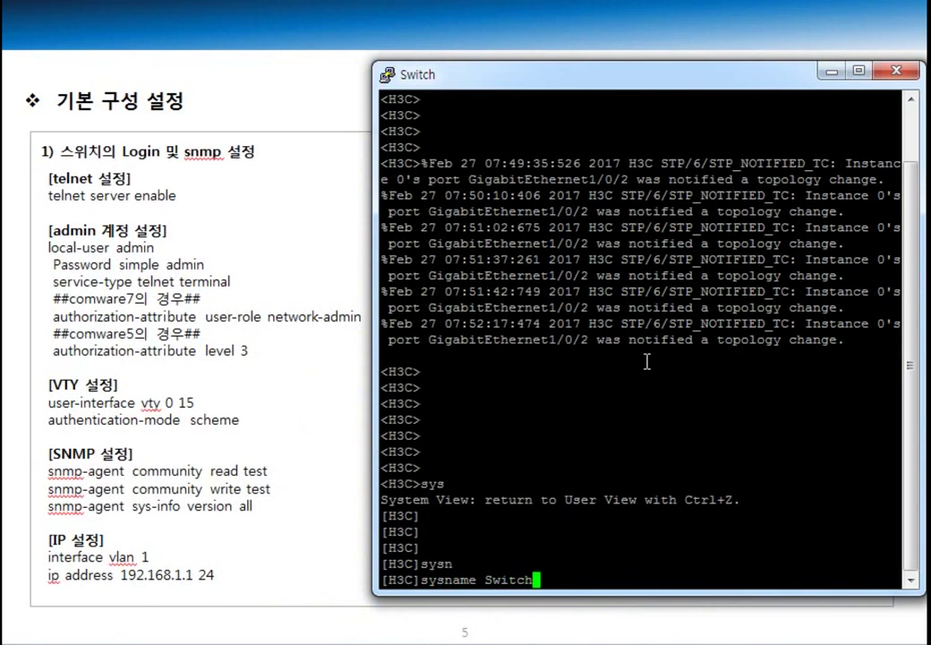
{"action": "key", "text": "Return"}
{"action": "key", "text": "Return"}
{"action": "key", "text": "Return"}
{"action": "key", "text": "Return"}
{"action": "key", "text": "Return"}
{"action": "key", "text": "Return"}
{"action": "key", "text": "Return"}
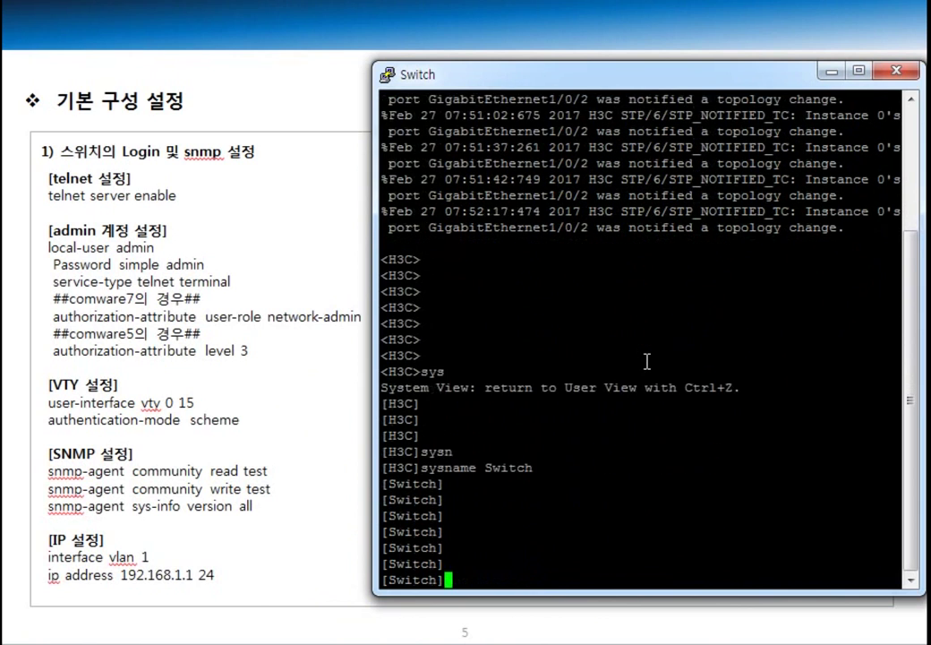
Step: Enable the switch's telnet server with 'telnet ser en'
{"action": "key", "text": "Return"}
{"action": "key", "text": "Return"}
{"action": "key", "text": "Return"}
{"action": "key", "text": "Return"}
{"action": "type", "text": "telne"}
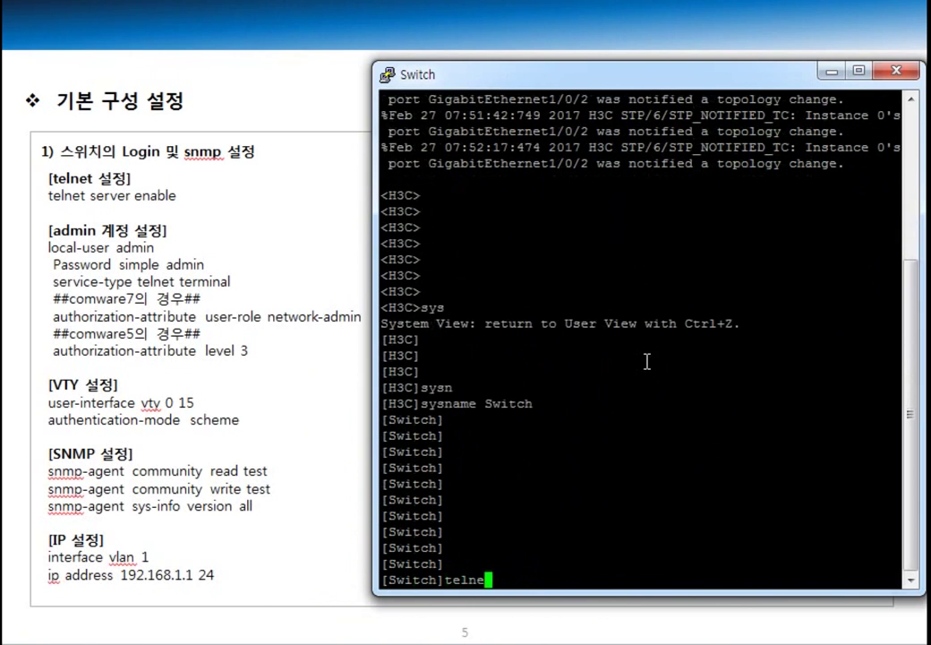
{"action": "type", "text": "t ser en"}
{"action": "key", "text": "Return"}
{"action": "key", "text": "Return"}
{"action": "key", "text": "Return"}
{"action": "key", "text": "Return"}
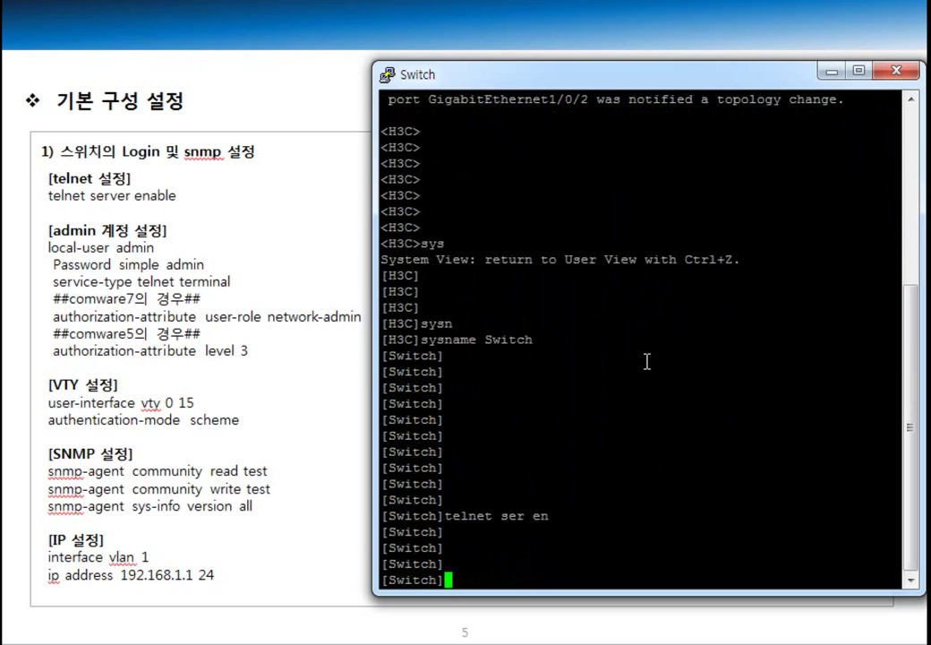
Step: Begin the local-user command for the user admin
{"action": "type", "text": "local"}
{"action": "key", "text": "Tab"}
{"action": "type", "text": "admin"}
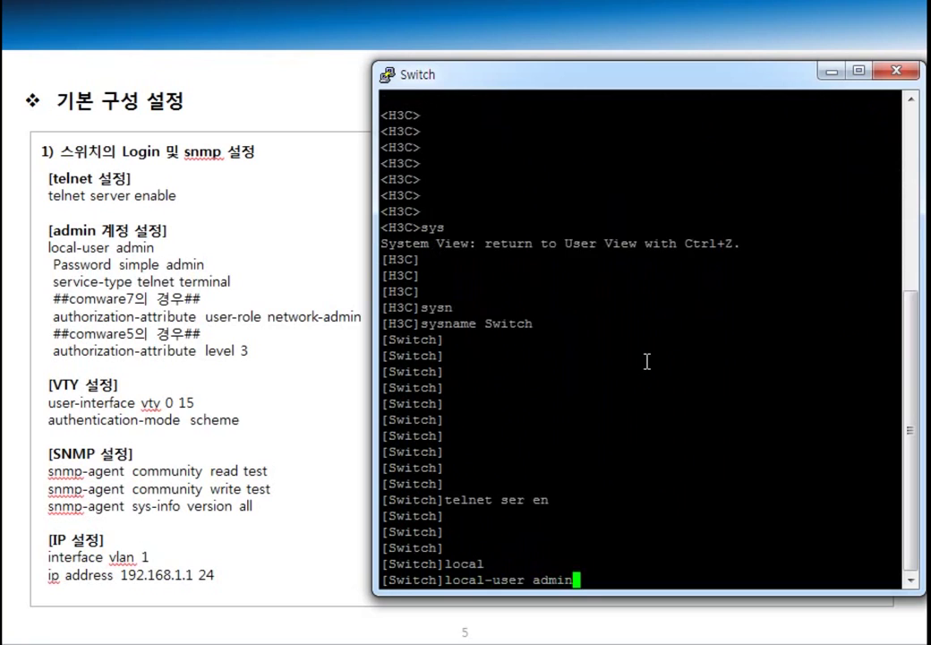
Step: Create local user admin and give it a simple password
{"action": "key", "text": "Return"}
{"action": "type", "text": "pass"}
{"action": "key", "text": "Tab"}
{"action": "type", "text": "si"}
{"action": "key", "text": "BackSpace"}
{"action": "key", "text": "BackSpace"}
{"action": "type", "text": "simple admin"}
{"action": "key", "text": "Return"}
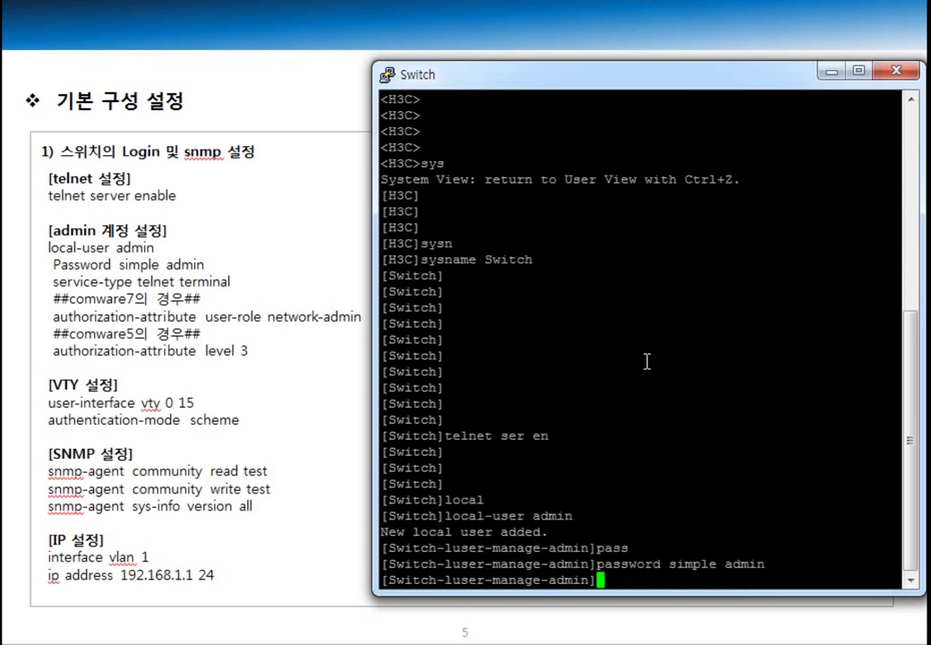
{"action": "key", "text": "Return"}
{"action": "key", "text": "Return"}
{"action": "key", "text": "Return"}
{"action": "key", "text": "Return"}
Step: Assign the network-admin user role to admin via authorization-attribute
{"action": "type", "text": "auth"}
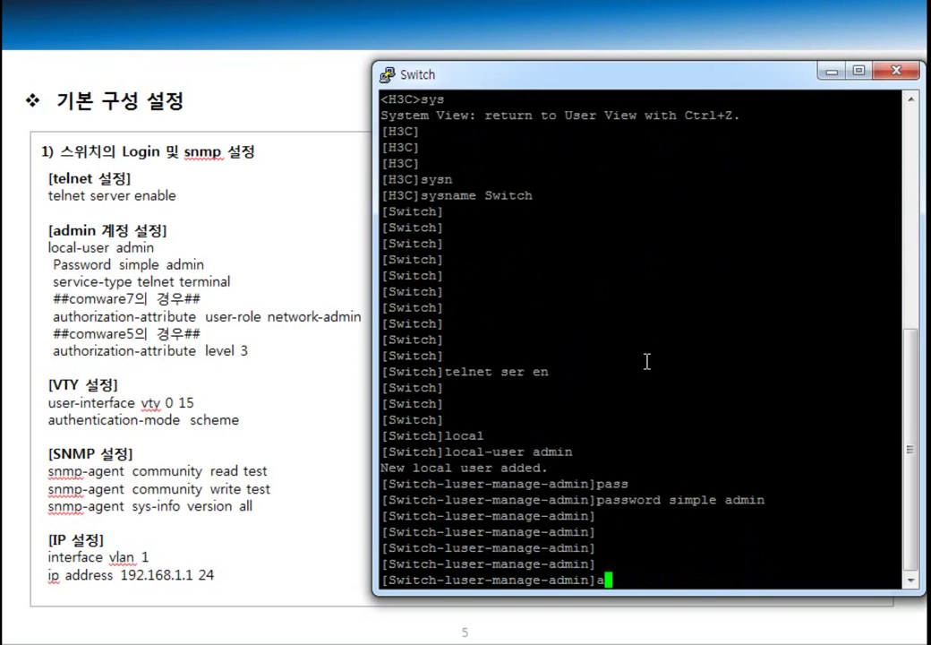
{"action": "key", "text": "Tab"}
{"action": "type", "text": "u"}
{"action": "key", "text": "Tab"}
{"action": "type", "text": "-ro"}
{"action": "key", "text": "Tab"}
{"action": "type", "text": "net"}
{"action": "key", "text": "Tab"}
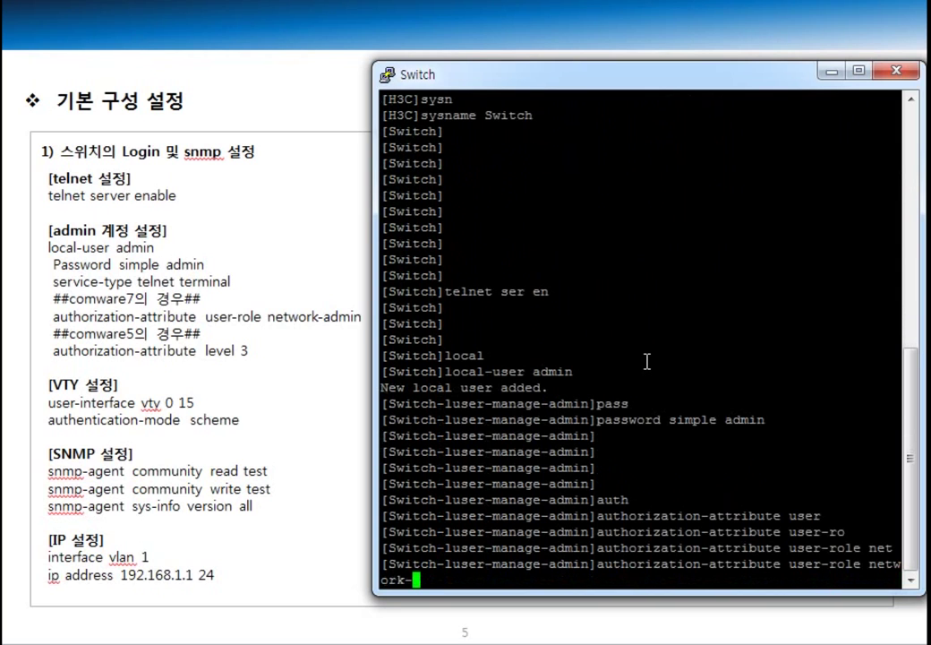
{"action": "type", "text": "ad"}
{"action": "key", "text": "Tab"}
{"action": "key", "text": "Return"}
{"action": "key", "text": "Return"}
{"action": "key", "text": "Return"}
{"action": "key", "text": "Return"}
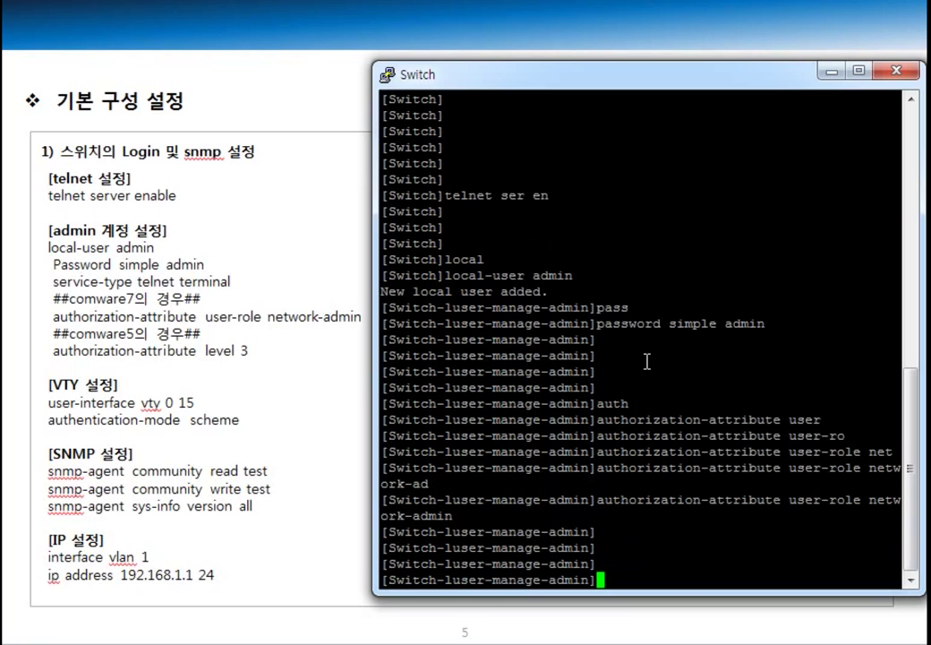
Step: Set admin's service types to telnet and terminal
{"action": "type", "text": "ser"}
{"action": "key", "text": "Tab"}
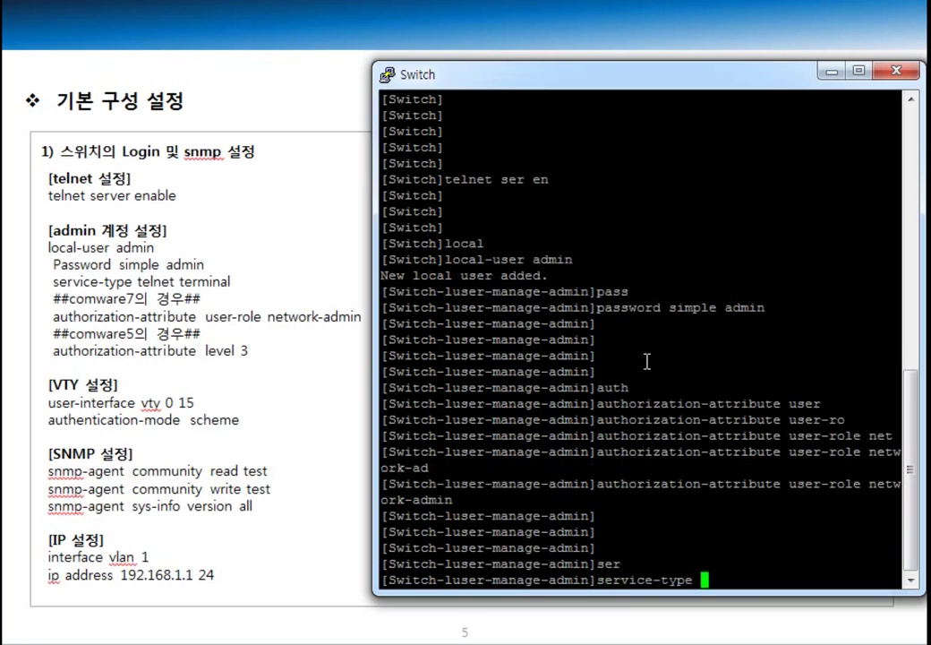
{"action": "type", "text": "telnet ter"}
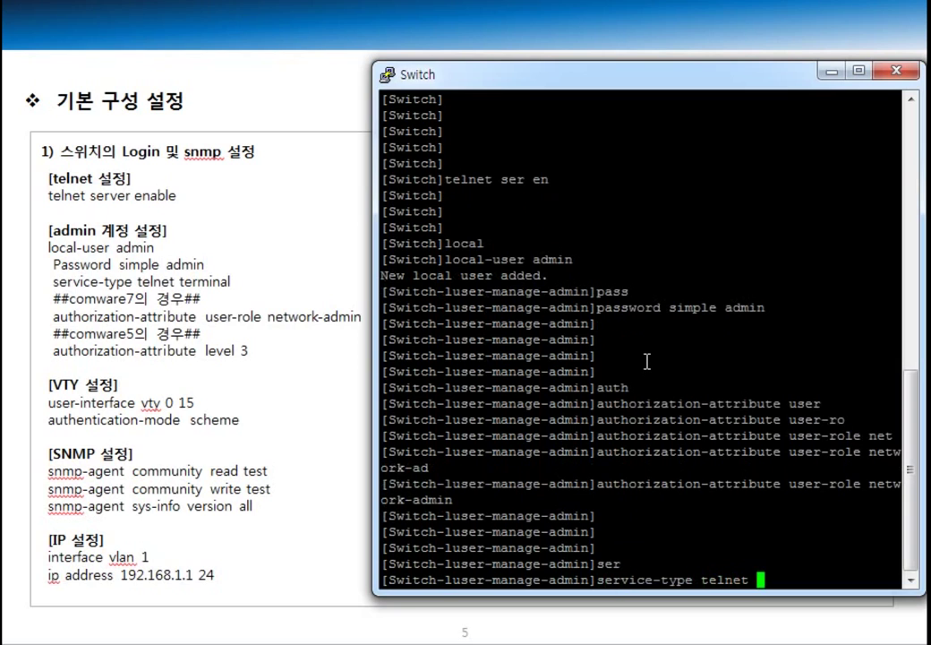
{"action": "key", "text": "Return"}
{"action": "key", "text": "Return"}
{"action": "key", "text": "Return"}
{"action": "key", "text": "Return"}
{"action": "key", "text": "Return"}
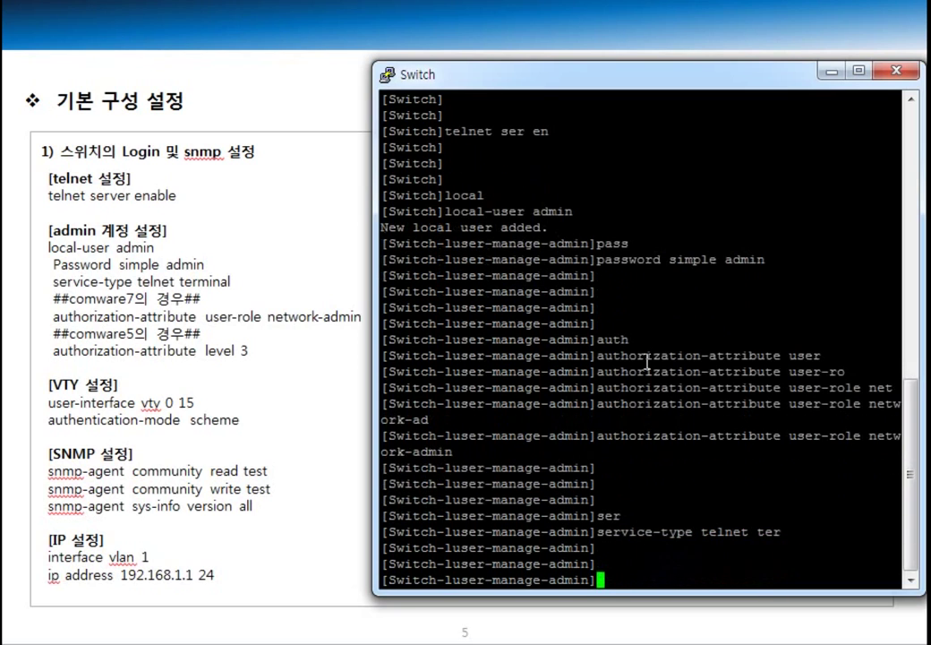
Step: Display admin's configuration with 'dis th' and copy the output lines
{"action": "type", "text": "dis th"}
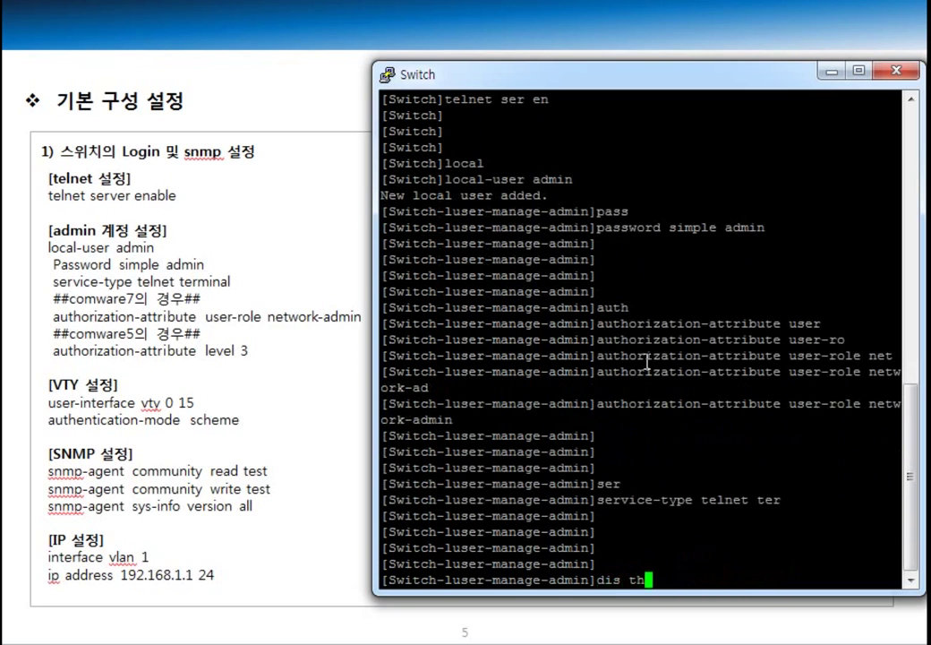
{"action": "key", "text": "Return"}
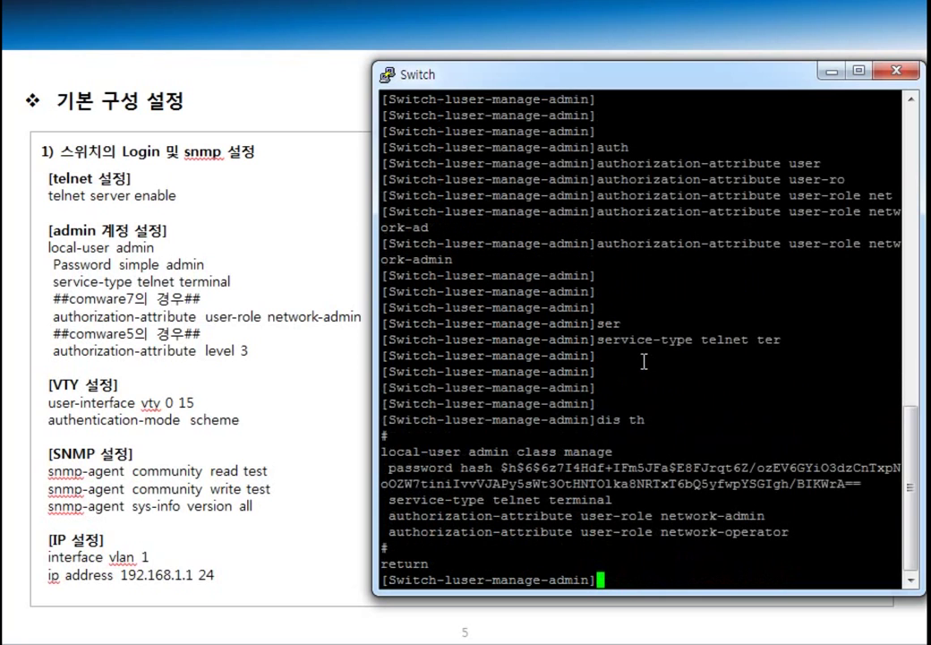
{"action": "left_click_drag", "start_coordinate": [383, 451], "coordinate": [793, 534]}
{"action": "right_click", "coordinate": [683, 534]}
Step: Leave the local-user view and enter user-interface vty 0 63
{"action": "key", "text": "Return"}
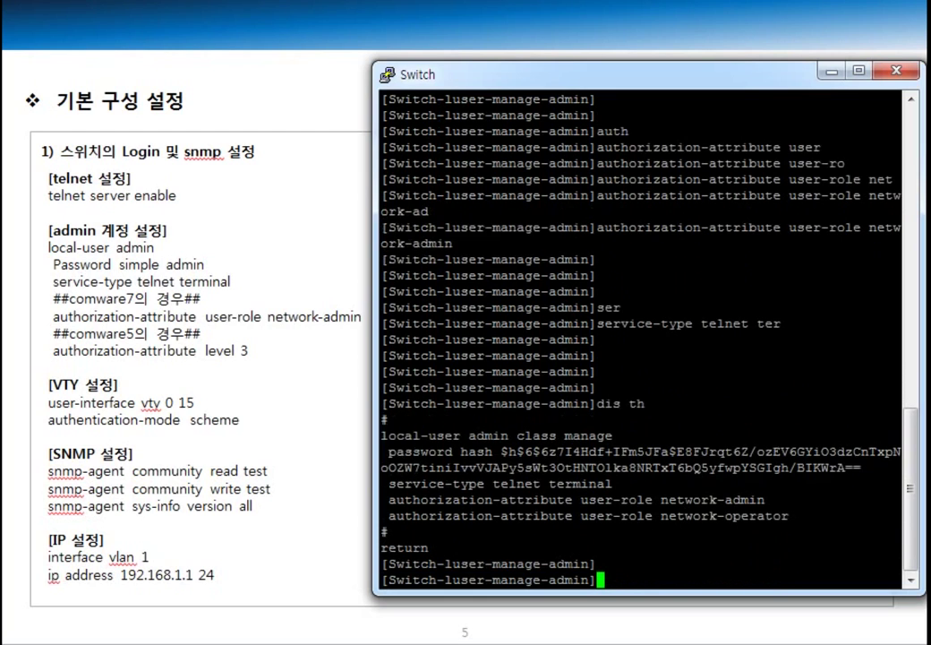
{"action": "type", "text": "qu"}
{"action": "key", "text": "Return"}
{"action": "key", "text": "Return"}
{"action": "key", "text": "Return"}
{"action": "key", "text": "Return"}
{"action": "key", "text": "Return"}
{"action": "type", "text": "user"}
{"action": "key", "text": "Tab"}
{"action": "type", "text": "in"}
{"action": "key", "text": "Tab"}
{"action": "type", "text": "vty 0"}
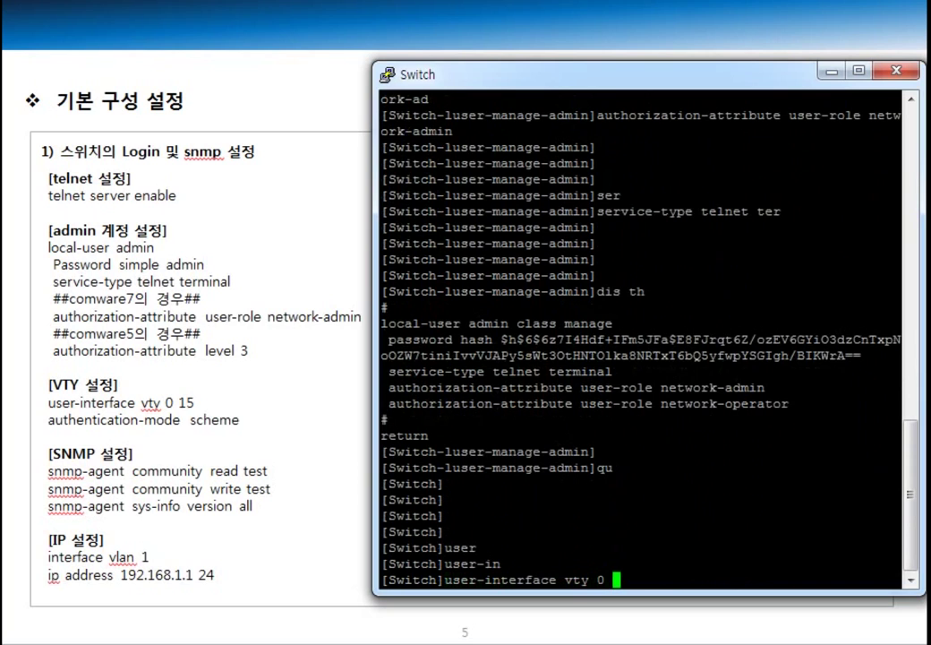
{"action": "type", "text": " 63"}
{"action": "key", "text": "Return"}
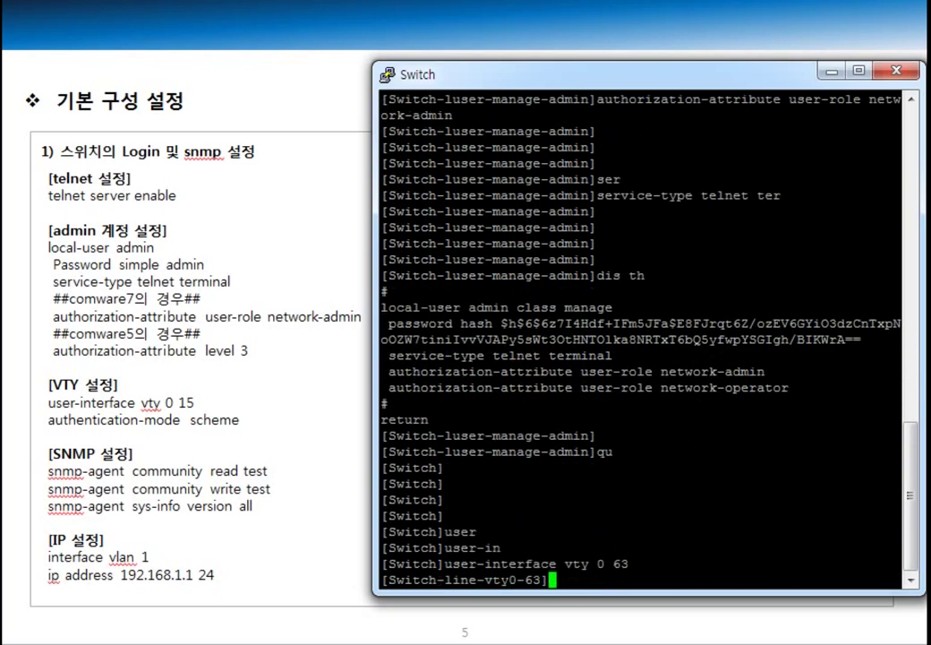
Step: Set scheme authentication on the VTY lines and return to system view
{"action": "type", "text": "auth"}
{"action": "key", "text": "Tab"}
{"action": "type", "text": "sc"}
{"action": "key", "text": "Tab"}
{"action": "key", "text": "Return"}
{"action": "key", "text": "Return"}
{"action": "key", "text": "Return"}
{"action": "type", "text": "qu"}
{"action": "key", "text": "Return"}
{"action": "key", "text": "Return"}
{"action": "key", "text": "Return"}
{"action": "key", "text": "Return"}
{"action": "key", "text": "Return"}
Step: Add a read-only SNMP community named test
{"action": "type", "text": "snm"}
{"action": "key", "text": "Tab"}
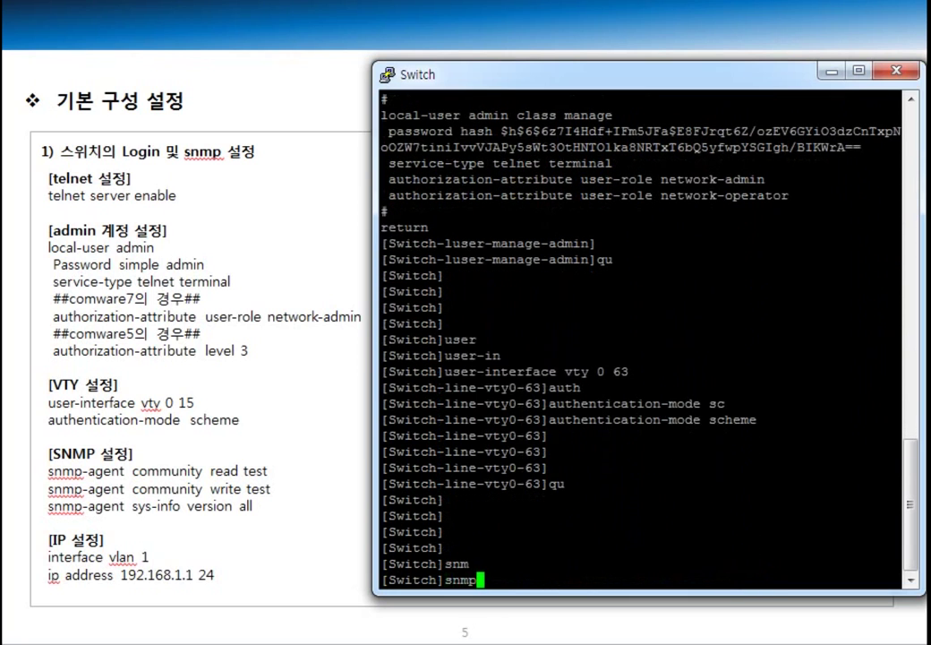
{"action": "type", "text": "-a"}
{"action": "key", "text": "Tab"}
{"action": "type", "text": "com"}
{"action": "key", "text": "Tab"}
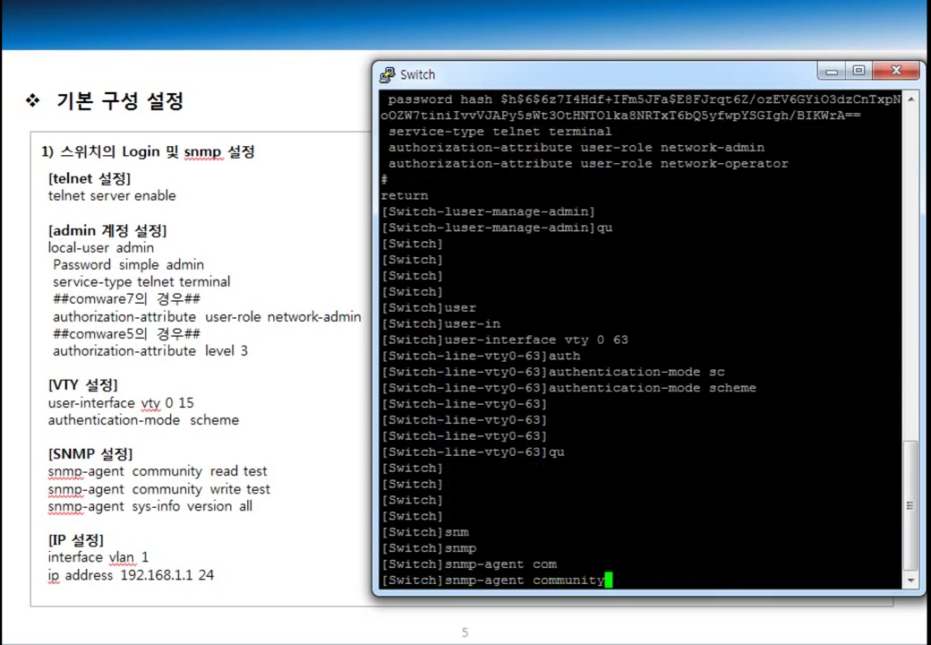
{"action": "type", "text": "read "}
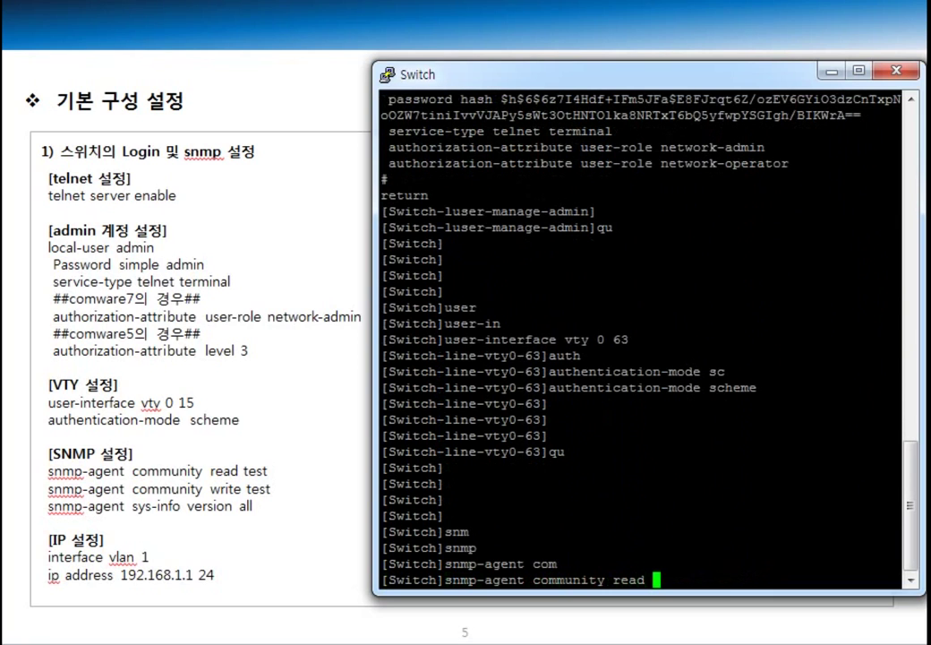
{"action": "type", "text": "test"}
{"action": "key", "text": "Return"}
Step: Add a write SNMP community named test
{"action": "type", "text": "snm"}
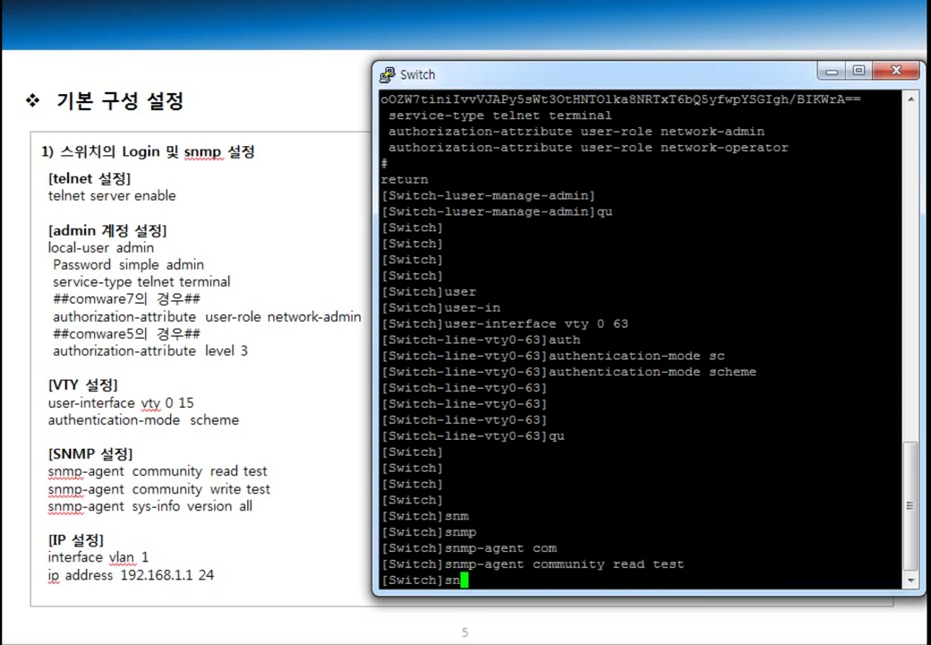
{"action": "key", "text": "Tab"}
{"action": "type", "text": "-"}
{"action": "key", "text": "Tab"}
{"action": "type", "text": "com"}
{"action": "key", "text": "Tab"}
{"action": "type", "text": "wri"}
{"action": "key", "text": "Tab"}
{"action": "type", "text": "test"}
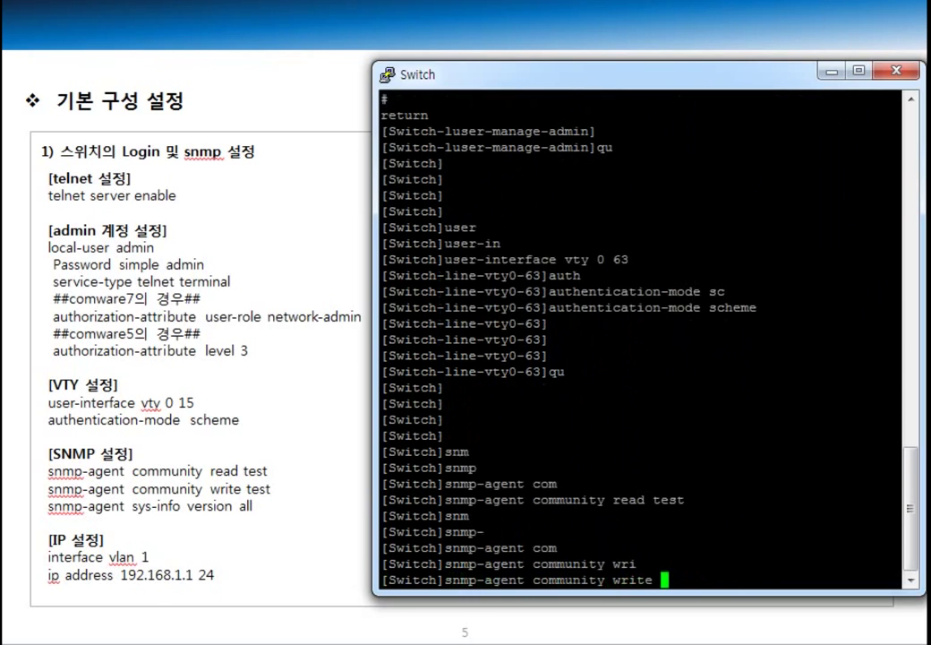
{"action": "key", "text": "BackSpace"}
{"action": "key", "text": "BackSpace"}
{"action": "key", "text": "BackSpace"}
{"action": "type", "text": "est"}
{"action": "key", "text": "Return"}
{"action": "key", "text": "Return"}
Step: Start an snmp-agent sys-info command, then erase it unfinished
{"action": "type", "text": "snmp"}
{"action": "key", "text": "Tab"}
{"action": "type", "text": "sys"}
{"action": "key", "text": "Tab"}
{"action": "key", "text": "BackSpace"}
{"action": "key", "text": "BackSpace"}
{"action": "key", "text": "BackSpace"}
{"action": "key", "text": "BackSpace"}
{"action": "key", "text": "BackSpace"}
{"action": "key", "text": "BackSpace"}
{"action": "key", "text": "BackSpace"}
{"action": "key", "text": "BackSpace"}
{"action": "key", "text": "BackSpace"}
{"action": "key", "text": "BackSpace"}
{"action": "key", "text": "BackSpace"}
{"action": "key", "text": "BackSpace"}
{"action": "key", "text": "BackSpace"}
{"action": "key", "text": "BackSpace"}
{"action": "key", "text": "BackSpace"}
{"action": "key", "text": "BackSpace"}
{"action": "key", "text": "BackSpace"}
{"action": "key", "text": "BackSpace"}
{"action": "key", "text": "BackSpace"}
{"action": "key", "text": "BackSpace"}
Step: Review the current configuration and highlight the SNMP v3 version setting
{"action": "type", "text": "dis"}
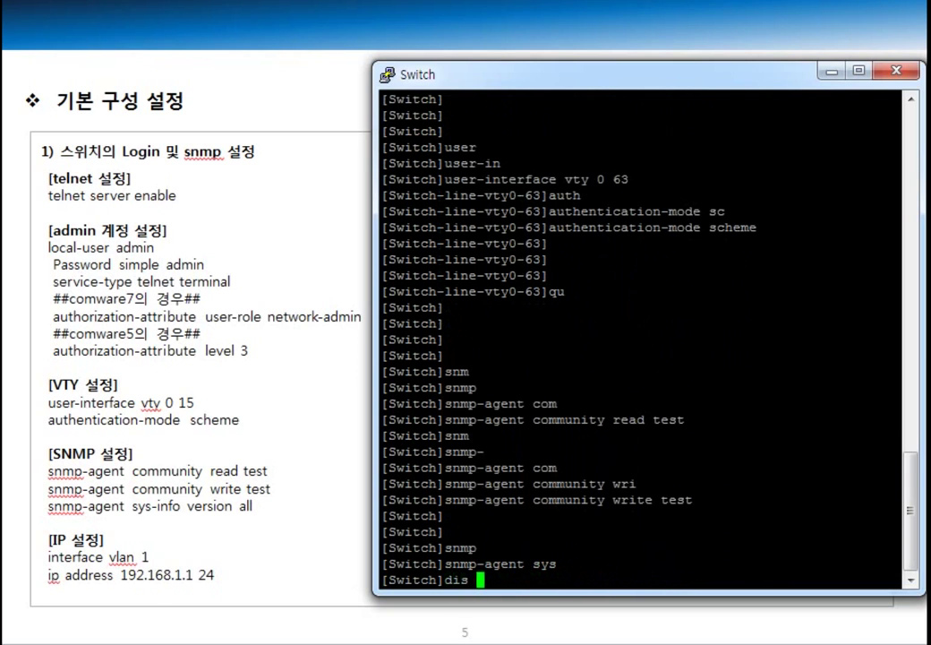
{"action": "type", "text": " th"}
{"action": "key", "text": "Return"}
{"action": "key", "text": "space"}
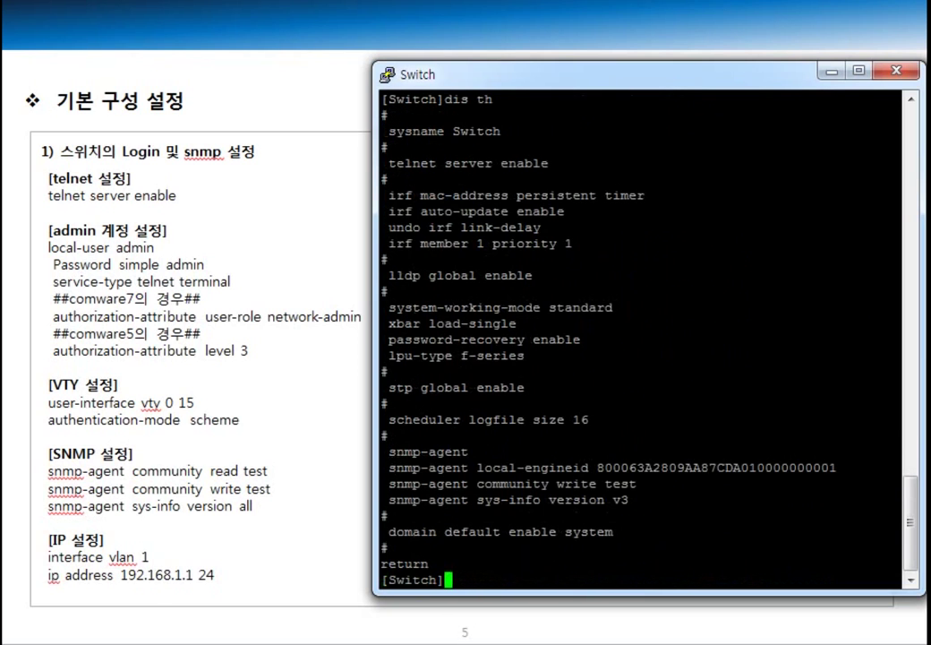
{"action": "left_click_drag", "start_coordinate": [547, 499], "coordinate": [641, 501]}
Step: Set snmp-agent sys-info version to all
{"action": "type", "text": "snm"}
{"action": "key", "text": "Return"}
{"action": "type", "text": "snmp"}
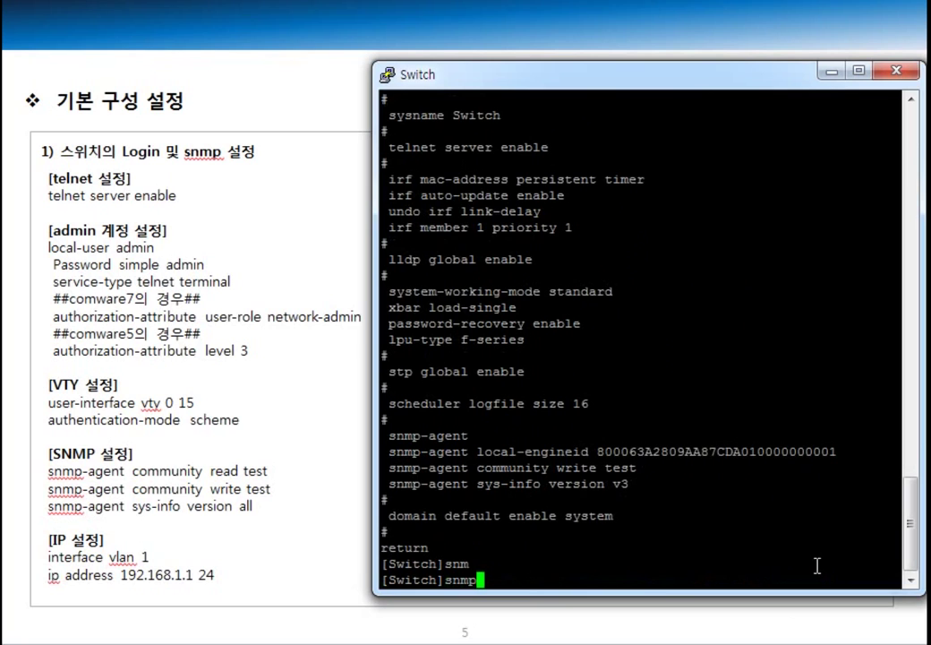
{"action": "key", "text": "Tab"}
{"action": "type", "text": "sys"}
{"action": "key", "text": "Tab"}
{"action": "type", "text": "ver"}
{"action": "key", "text": "Tab"}
{"action": "type", "text": "all"}
{"action": "key", "text": "Return"}
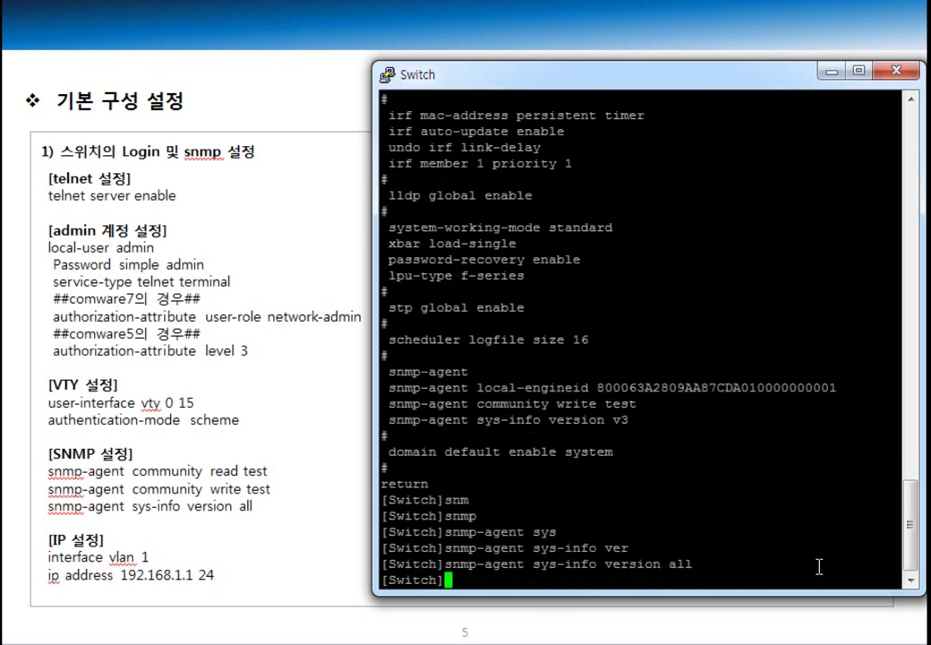
{"action": "key", "text": "Return"}
{"action": "key", "text": "Return"}
{"action": "key", "text": "Return"}
{"action": "key", "text": "Return"}
{"action": "key", "text": "Return"}
{"action": "key", "text": "Return"}
{"action": "key", "text": "Return"}
Step: Give interface VLAN 1 the IP address 192.168.1.1/24 and return to system view
{"action": "type", "text": "int v"}
{"action": "type", "text": "lann"}
{"action": "key", "text": "BackSpace"}
{"action": "key", "text": "BackSpace"}
{"action": "type", "text": "1"}
{"action": "key", "text": "Return"}
{"action": "type", "text": "ip add 192.168."}
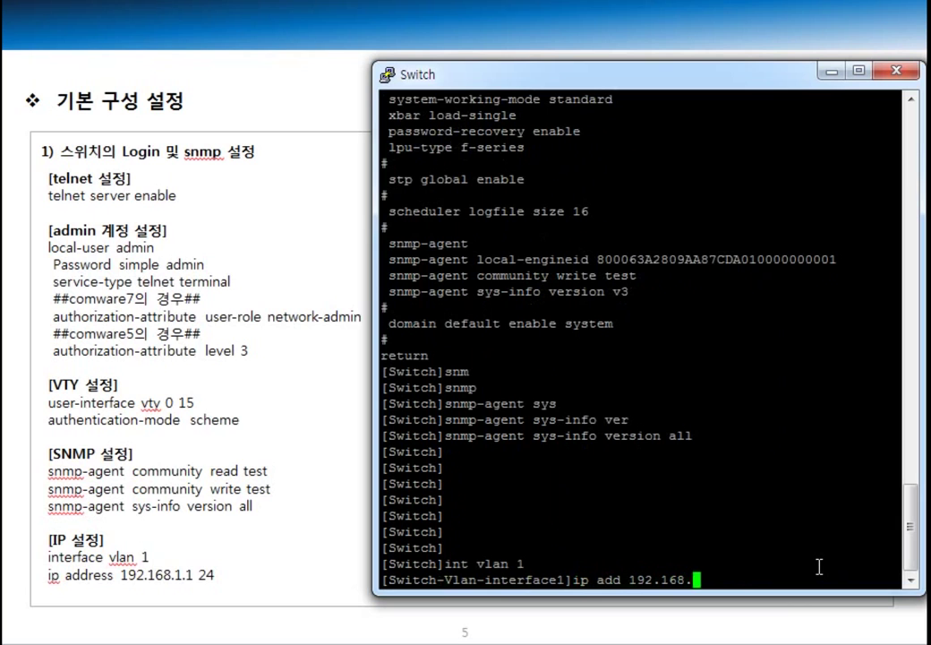
{"action": "type", "text": "1.1 24"}
{"action": "key", "text": "Return"}
{"action": "key", "text": "Return"}
{"action": "key", "text": "Return"}
{"action": "key", "text": "Return"}
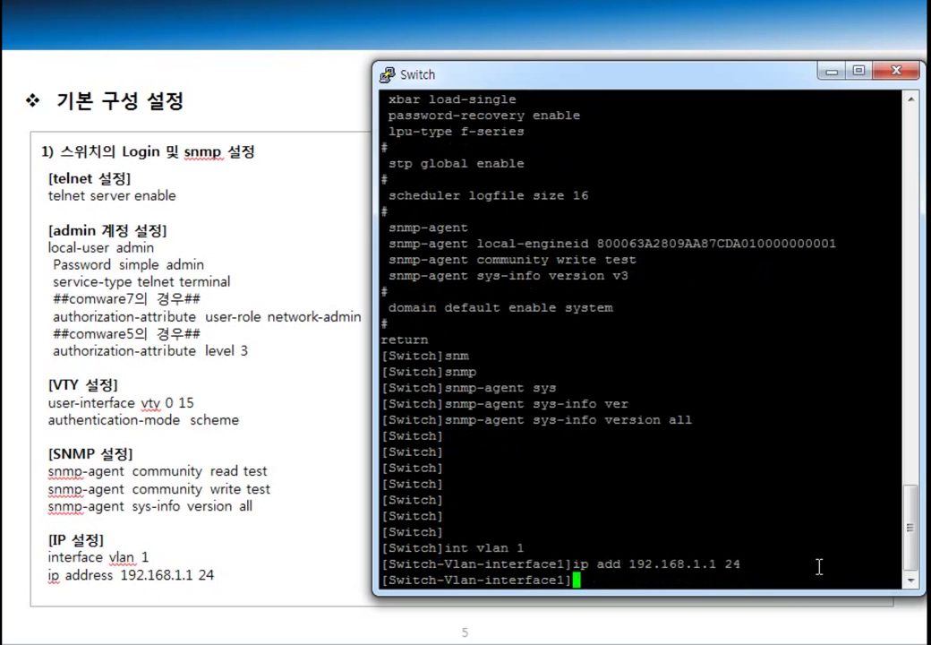
{"action": "type", "text": "qu"}
{"action": "key", "text": "Return"}
{"action": "key", "text": "Return"}
{"action": "key", "text": "Return"}
{"action": "key", "text": "Return"}
{"action": "key", "text": "Return"}
{"action": "key", "text": "Return"}
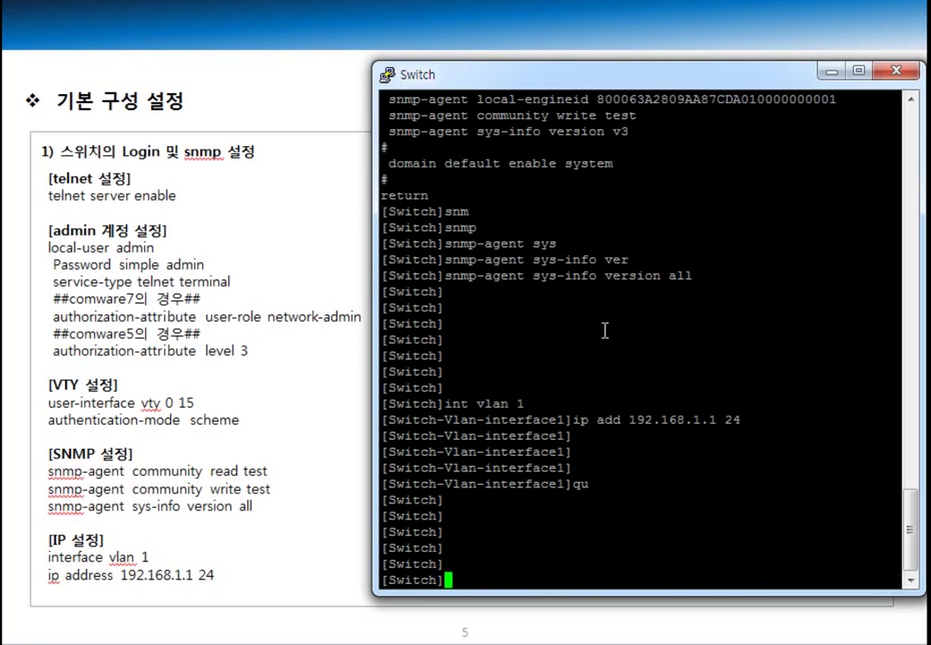
Step: Ping 192.168.1.10 from the switch, then leave the terminal window
{"action": "type", "text": "ping 192.168.1.1"}
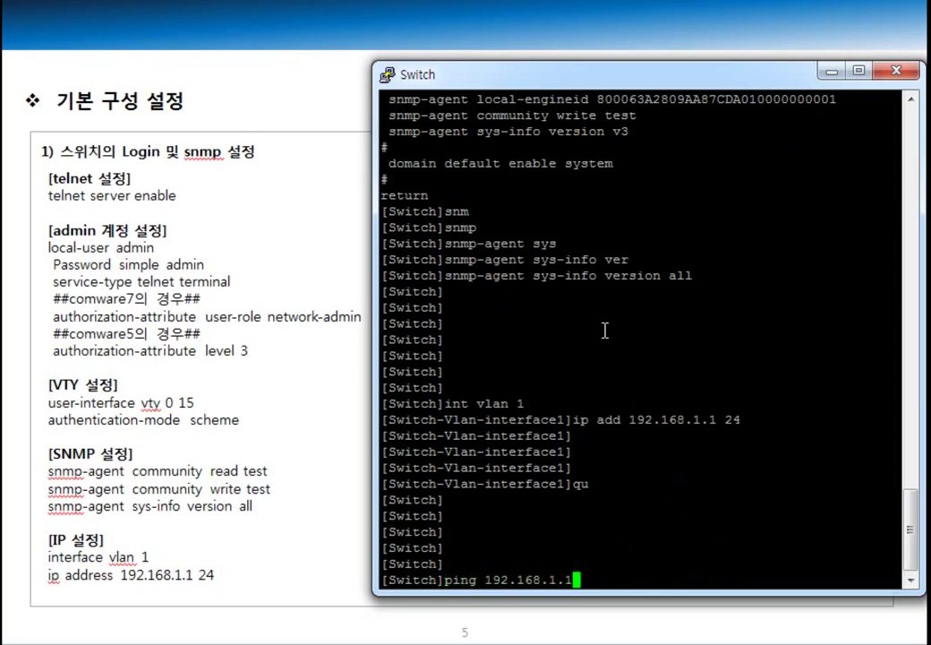
{"action": "type", "text": "0"}
{"action": "key", "text": "Return"}
{"action": "key", "text": "Return"}
{"action": "key", "text": "Return"}
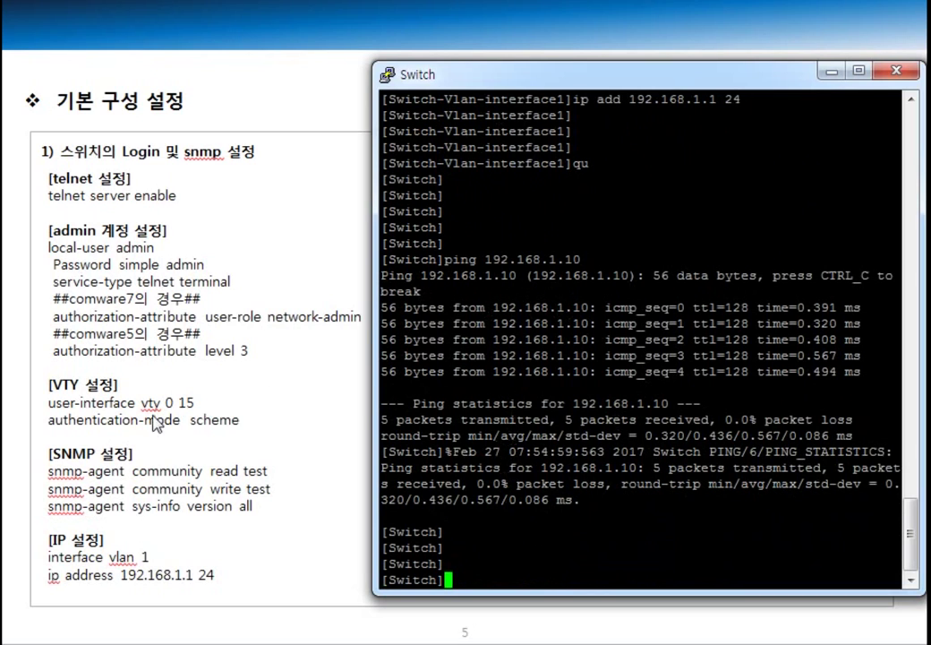
{"action": "key", "text": "alt+Tab"}
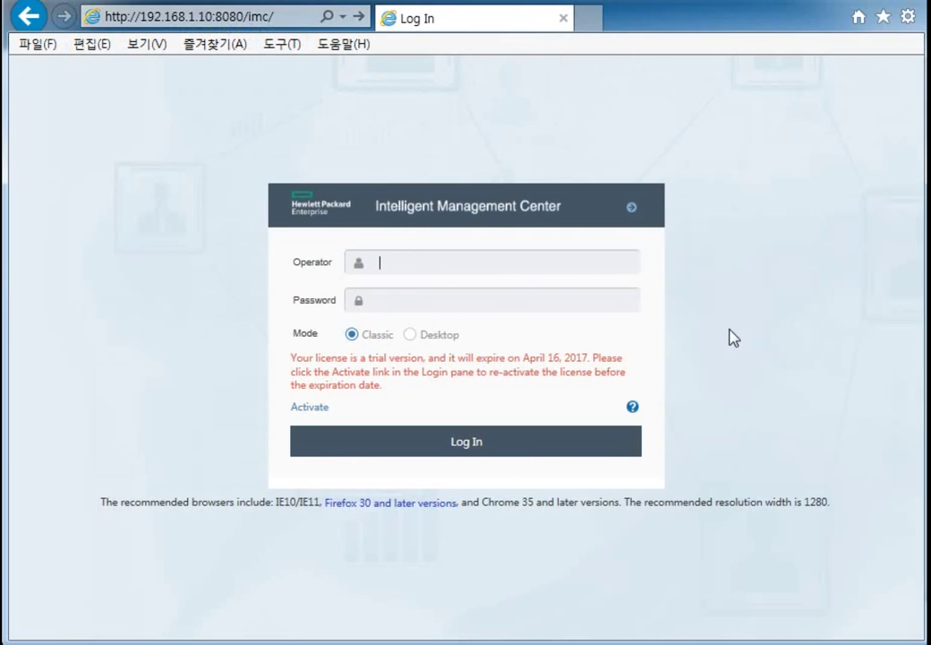
Step: Log in to IMC with the administrator's credentials and open the Resource menu
{"action": "type", "text": "dminad"}
{"action": "left_click", "coordinate": [471, 447]}
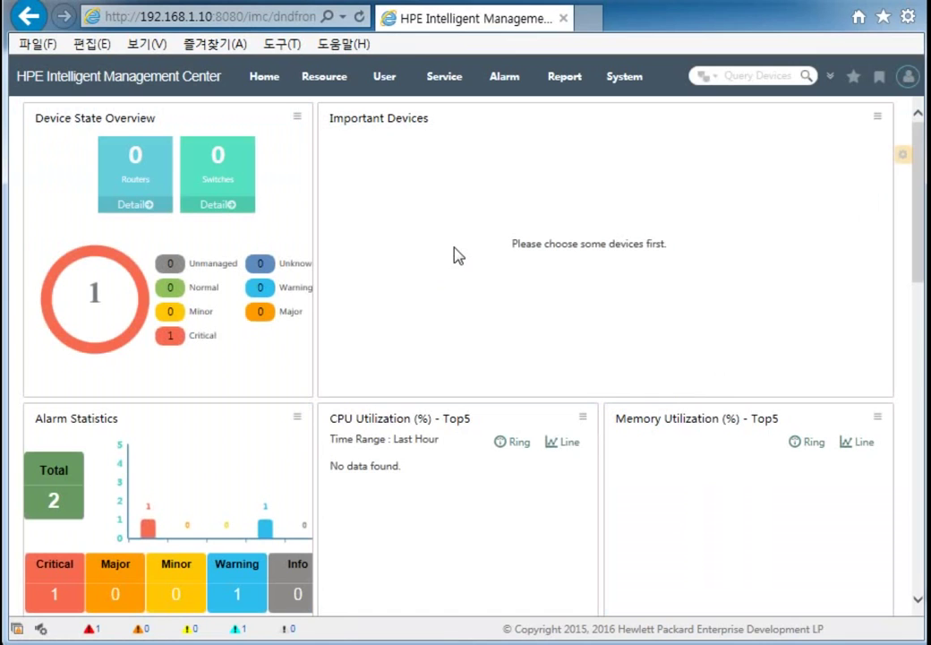
{"action": "left_click", "coordinate": [327, 80]}
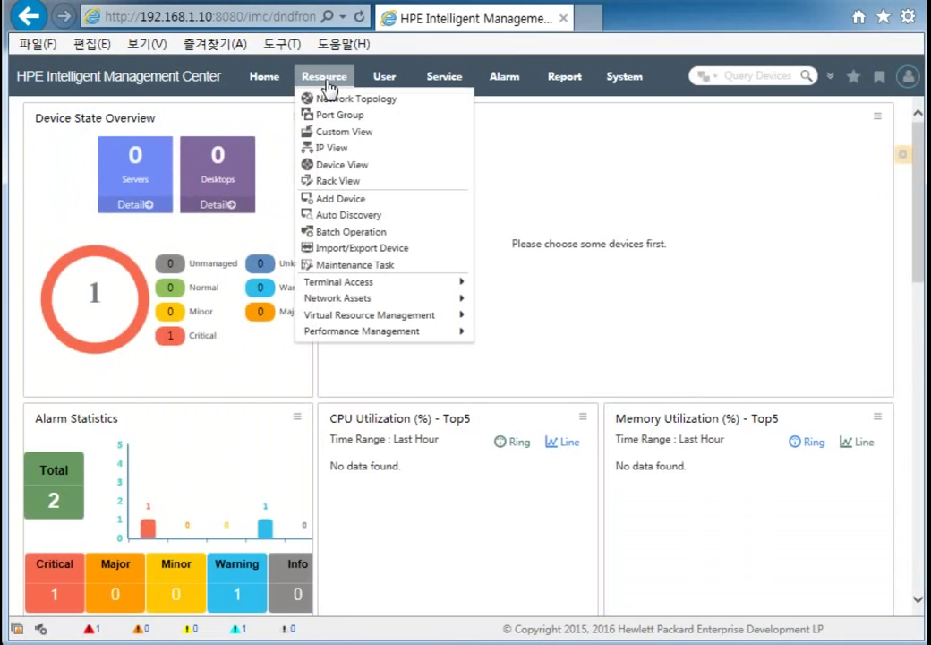
Step: On the Auto Discovery page, set Start and End IP to 192.168.1.1
{"action": "left_click", "coordinate": [356, 215]}
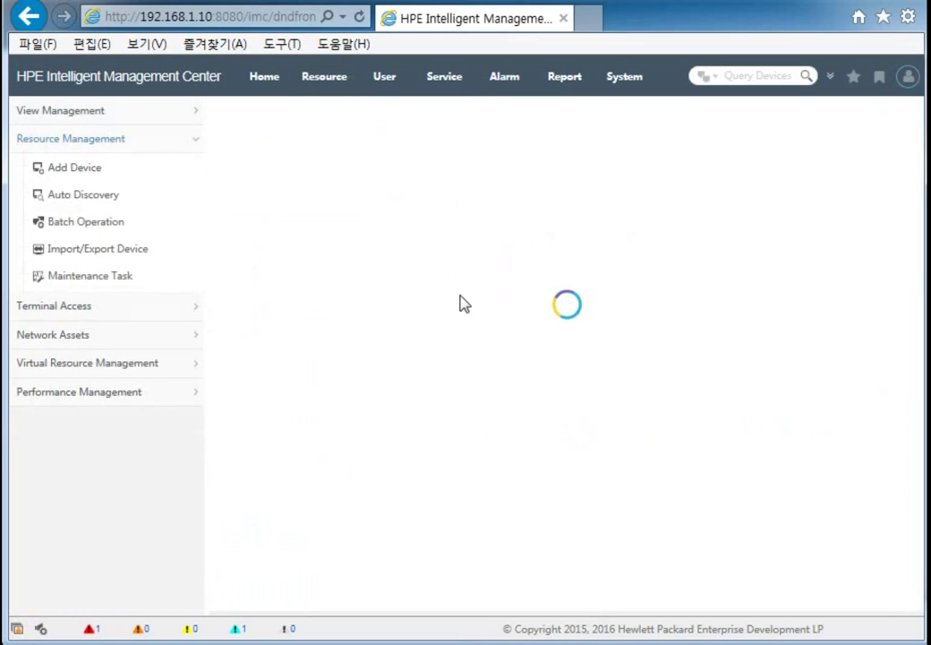
{"action": "left_click", "coordinate": [424, 186]}
{"action": "type", "text": "192.168.1.1"}
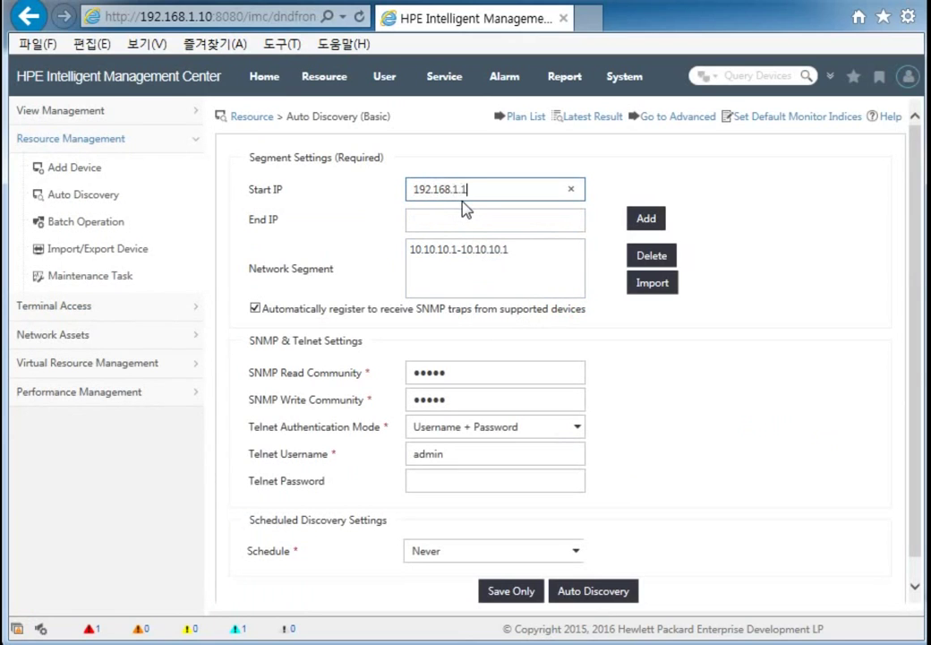
{"action": "left_click_drag", "start_coordinate": [487, 199], "coordinate": [414, 202]}
{"action": "key", "text": "ctrl+c"}
{"action": "left_click", "coordinate": [526, 222]}
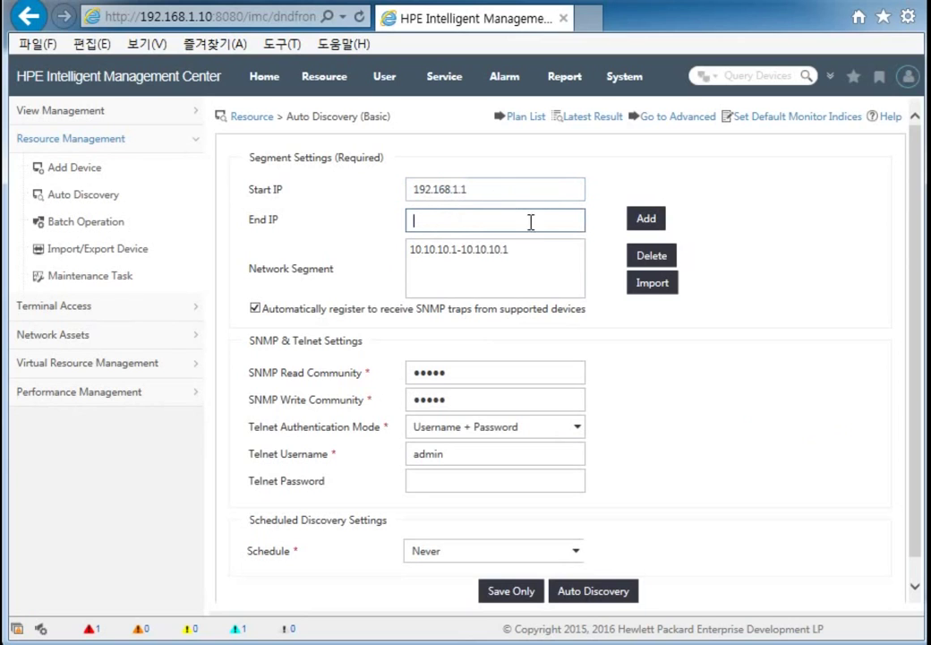
{"action": "key", "text": "ctrl+v"}
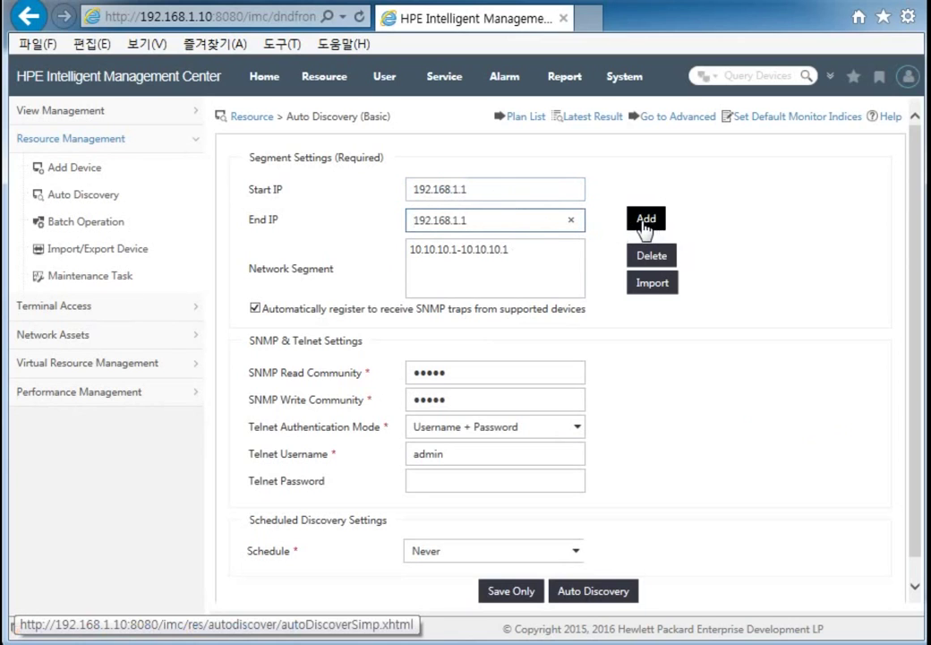
Step: Delete the old 10.10.10.1 segment and add the 192.168.1.1 segment
{"action": "left_click", "coordinate": [514, 252]}
{"action": "left_click", "coordinate": [663, 266]}
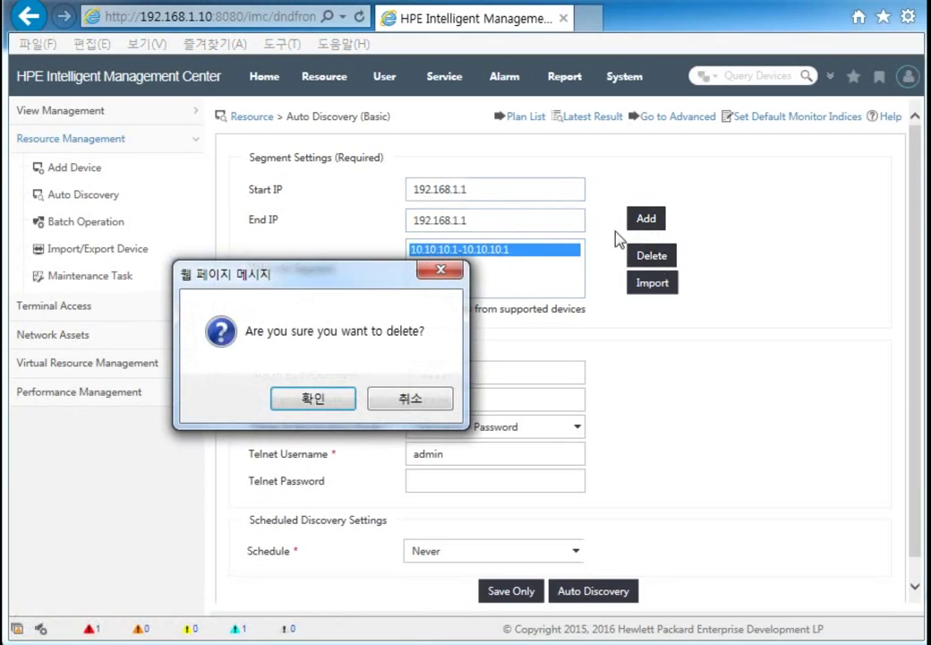
{"action": "left_click", "coordinate": [329, 395]}
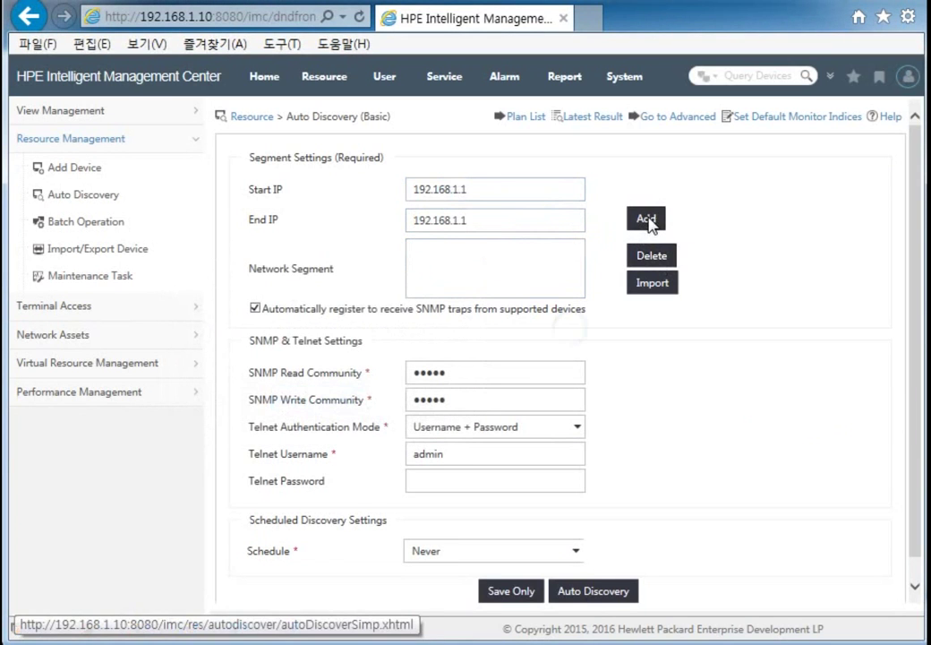
{"action": "left_click", "coordinate": [645, 221]}
{"action": "left_click", "coordinate": [495, 250]}
{"action": "triple_click", "coordinate": [461, 264]}
{"action": "left_click", "coordinate": [499, 264]}
Step: Update the SNMP read/write communities and Telnet password, then run auto discovery
{"action": "left_click", "coordinate": [484, 399]}
{"action": "left_click_drag", "start_coordinate": [479, 379], "coordinate": [388, 377]}
{"action": "type", "text": "••••"}
{"action": "left_click_drag", "start_coordinate": [518, 400], "coordinate": [387, 399]}
{"action": "type", "text": "••••"}
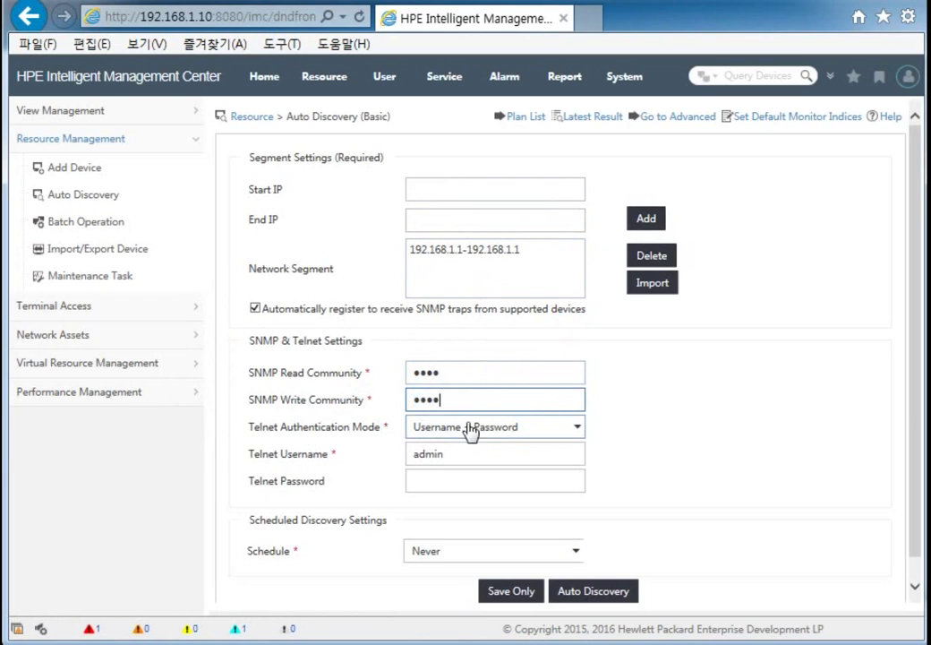
{"action": "double_click", "coordinate": [450, 455]}
{"action": "left_click", "coordinate": [436, 479]}
{"action": "type", "text": "••••"}
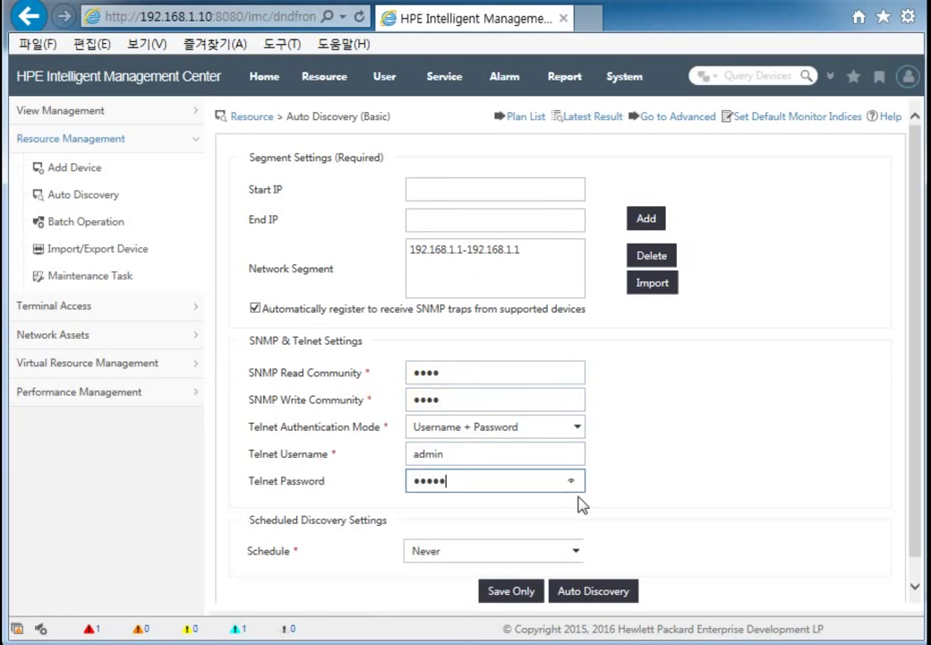
{"action": "left_click", "coordinate": [603, 602]}
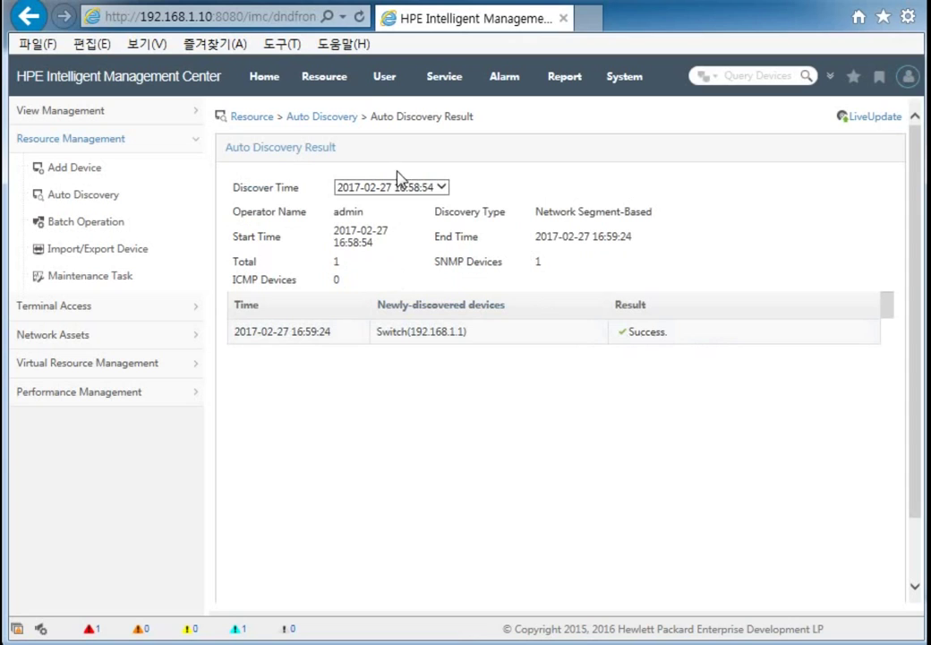
{"action": "mouse_move", "coordinate": [326, 80]}
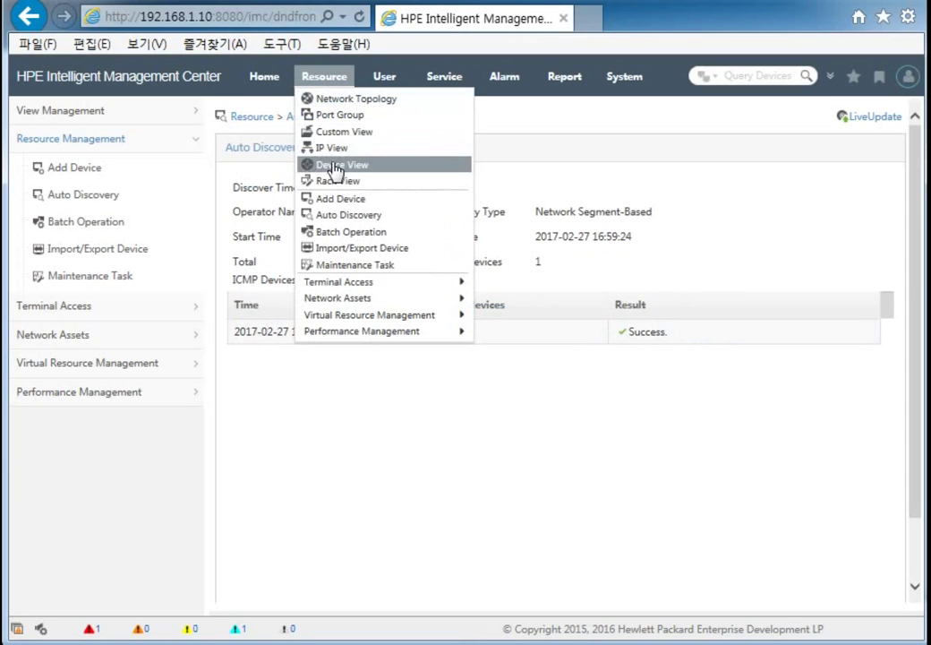
Step: In My Network View, change device 192.168.1.1's icon to Switch and drag it toward the upper left
{"action": "left_click", "coordinate": [348, 102]}
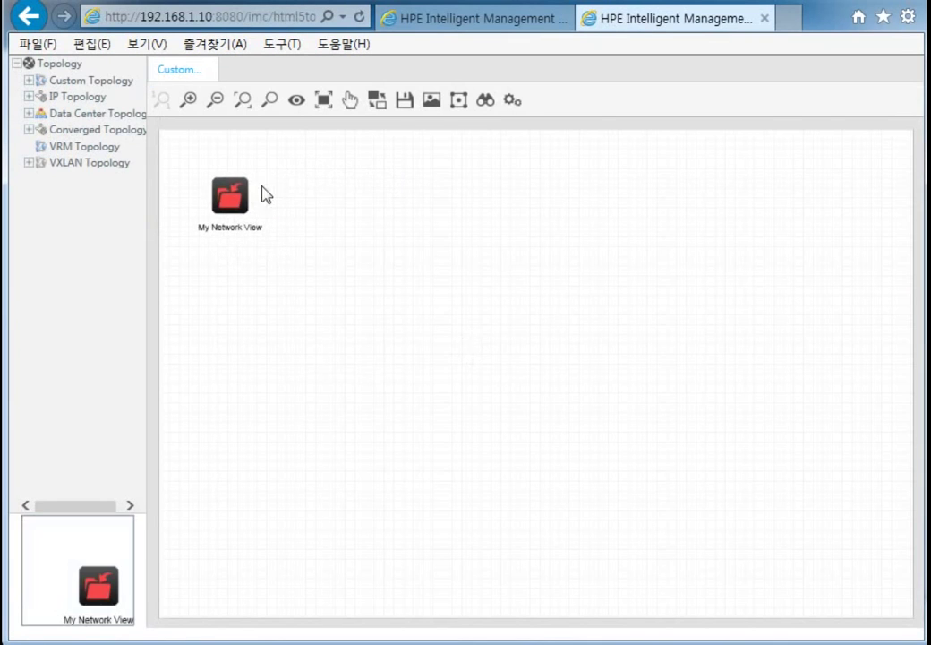
{"action": "double_click", "coordinate": [246, 210]}
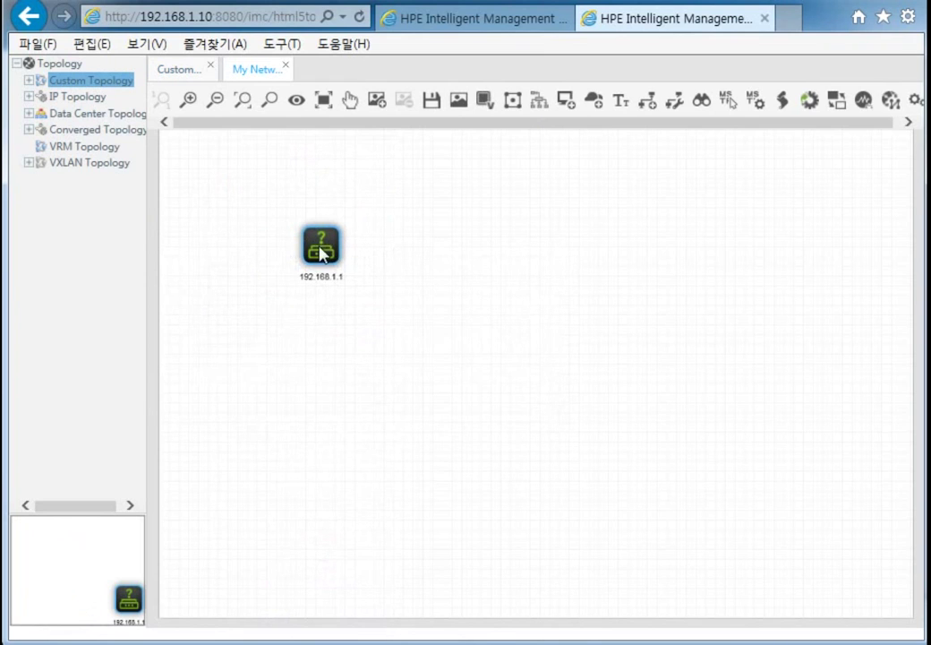
{"action": "right_click", "coordinate": [323, 254]}
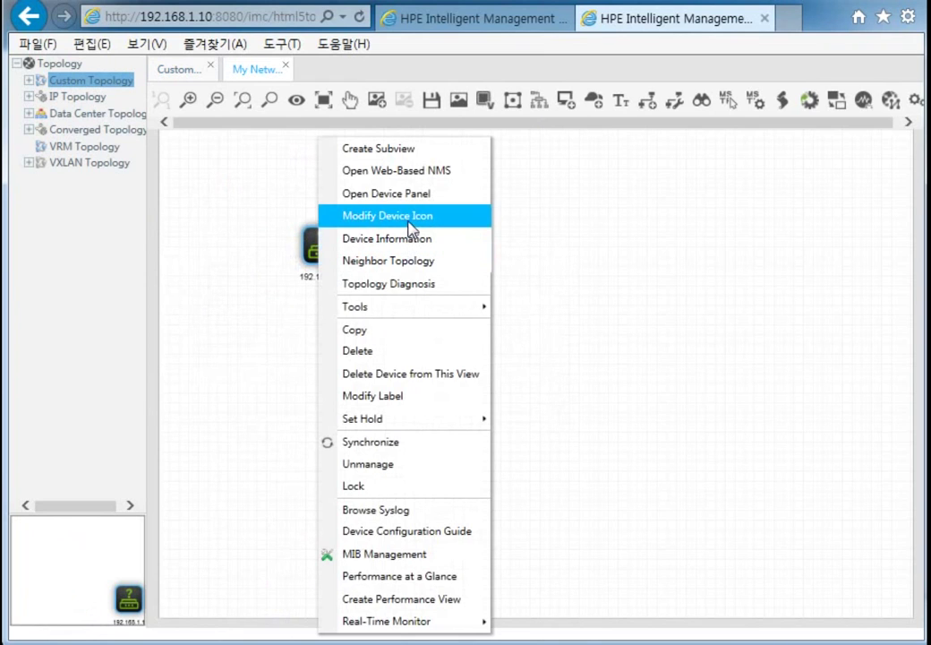
{"action": "left_click", "coordinate": [408, 224]}
{"action": "left_click_drag", "start_coordinate": [470, 231], "coordinate": [530, 219]}
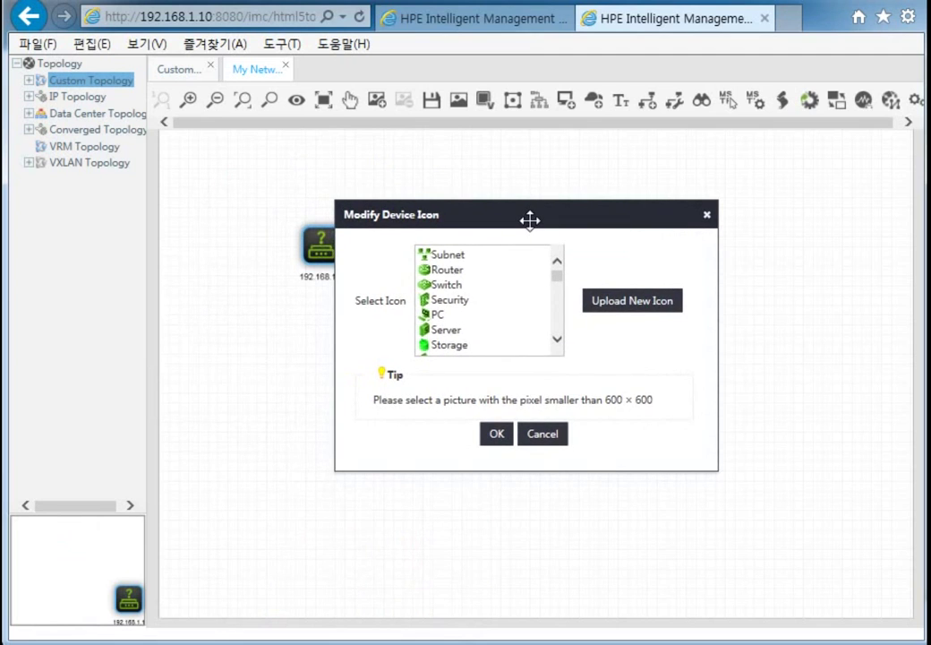
{"action": "left_click", "coordinate": [478, 286]}
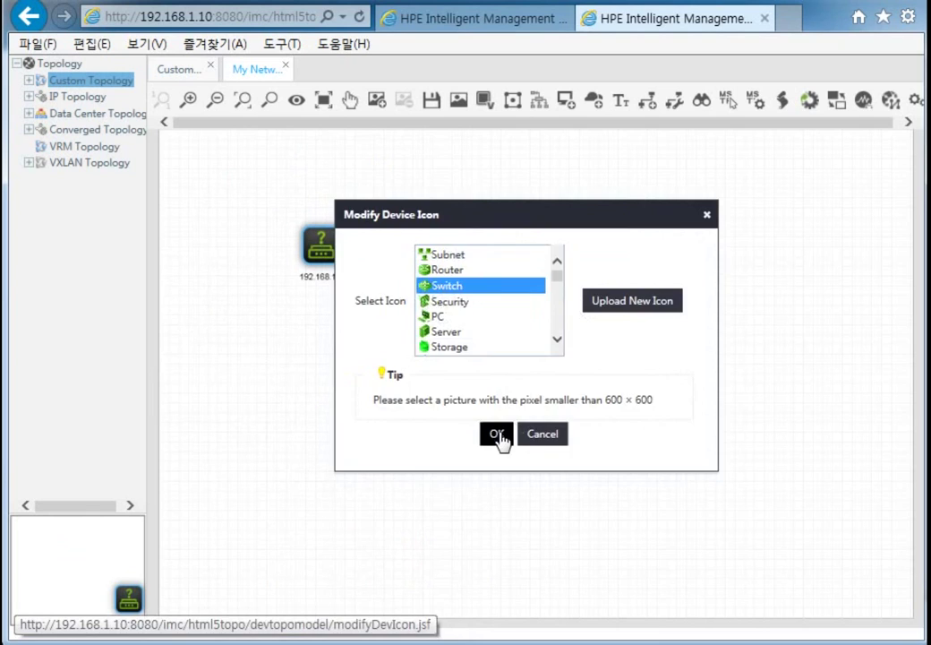
{"action": "left_click", "coordinate": [497, 435]}
{"action": "left_click_drag", "start_coordinate": [318, 250], "coordinate": [276, 256]}
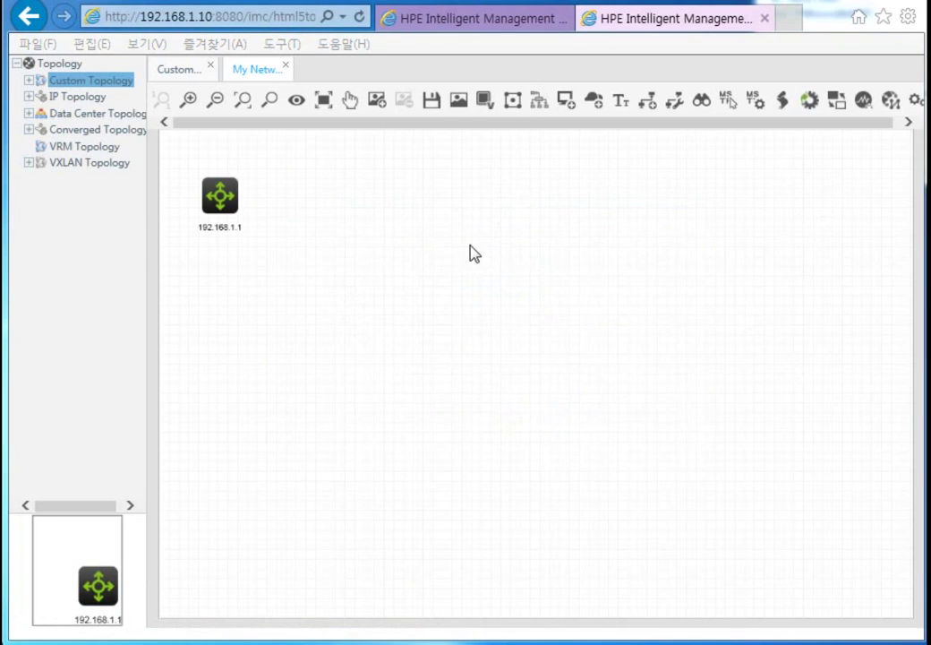
Step: Close the topology tab and go to User > Device User Policy > Quick Start
{"action": "left_click", "coordinate": [764, 19]}
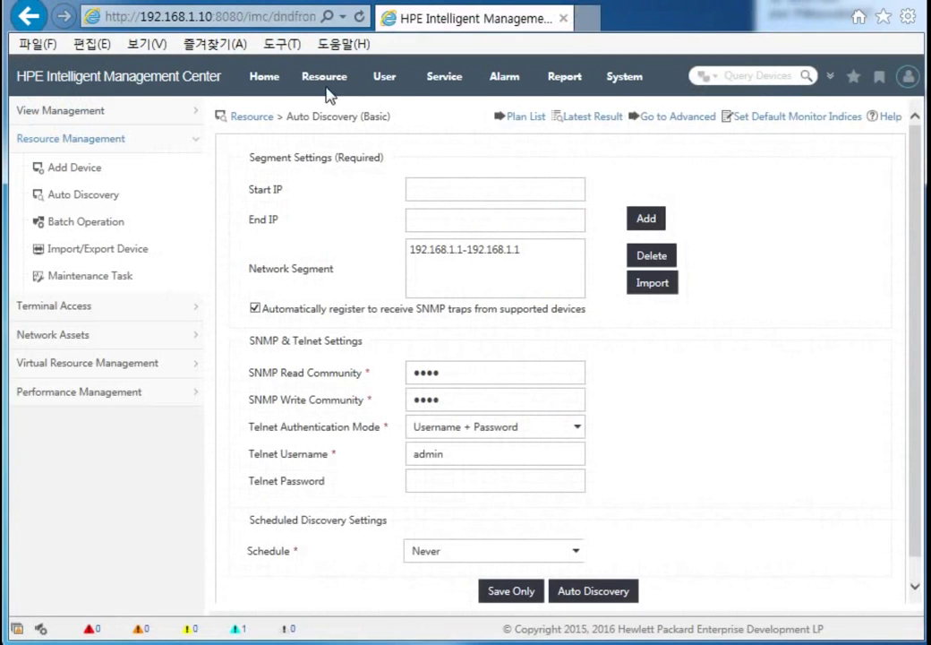
{"action": "left_click", "coordinate": [387, 84]}
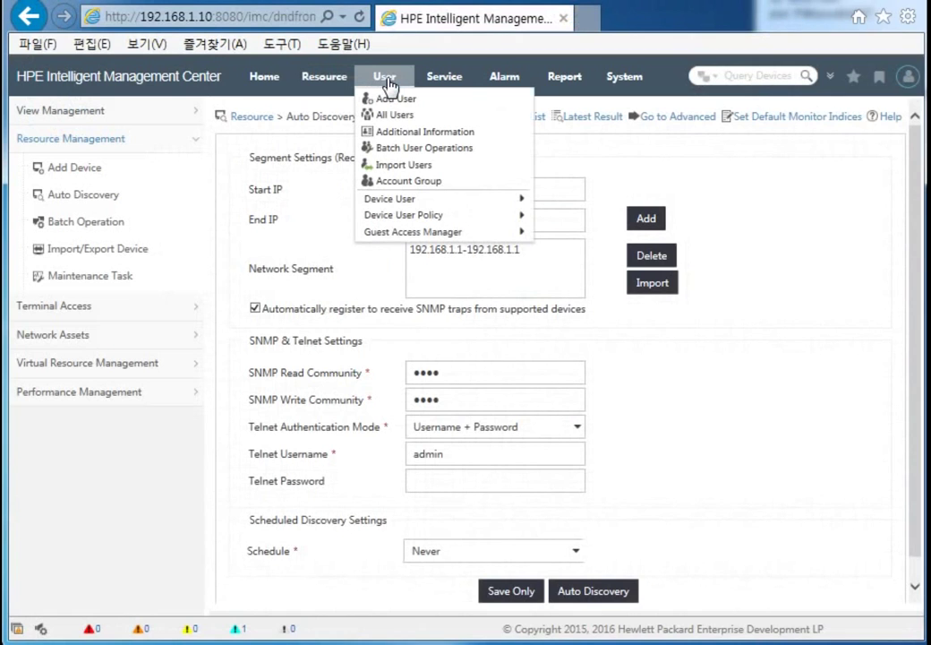
{"action": "mouse_move", "coordinate": [411, 222]}
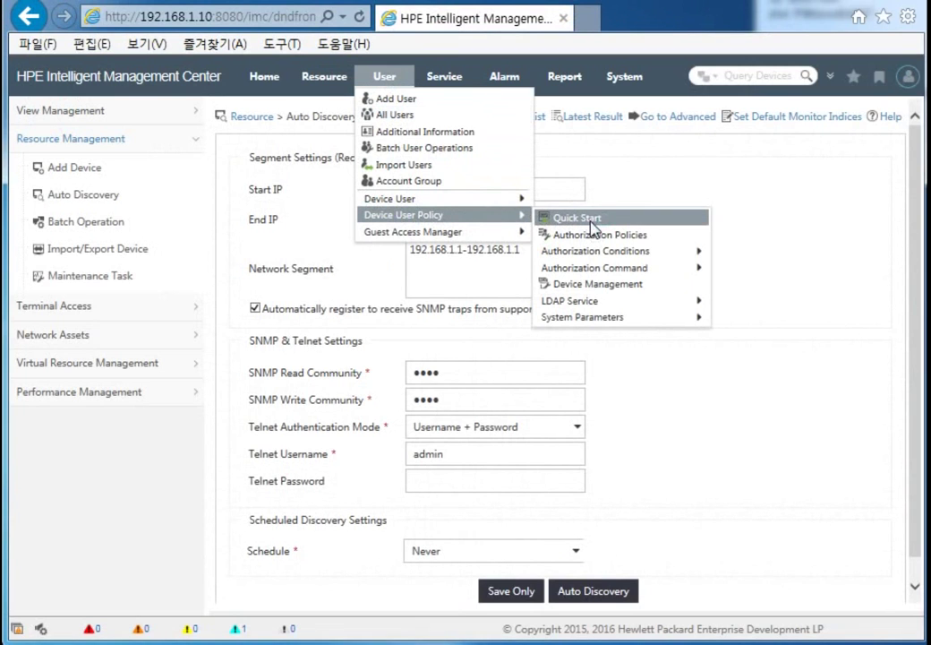
{"action": "left_click", "coordinate": [590, 222]}
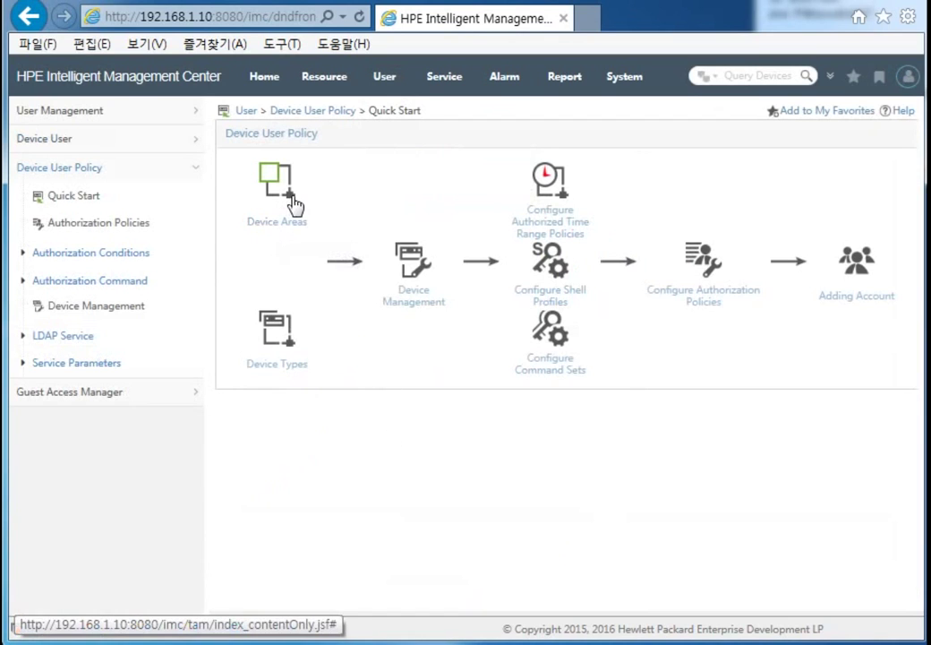
Step: Add a device area named Area1 with the description 'test'
{"action": "left_click", "coordinate": [297, 202]}
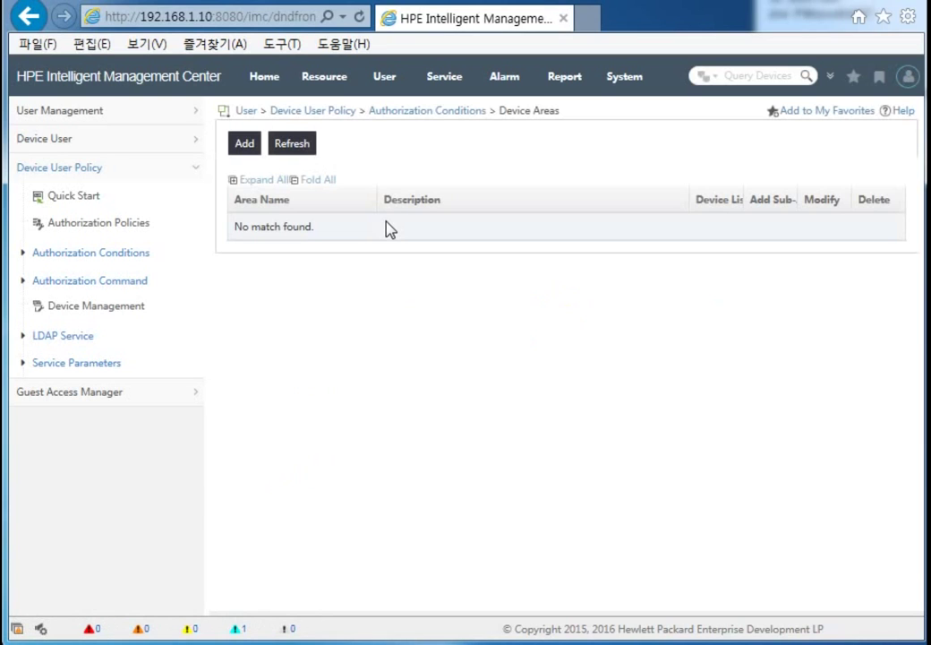
{"action": "left_click", "coordinate": [250, 152]}
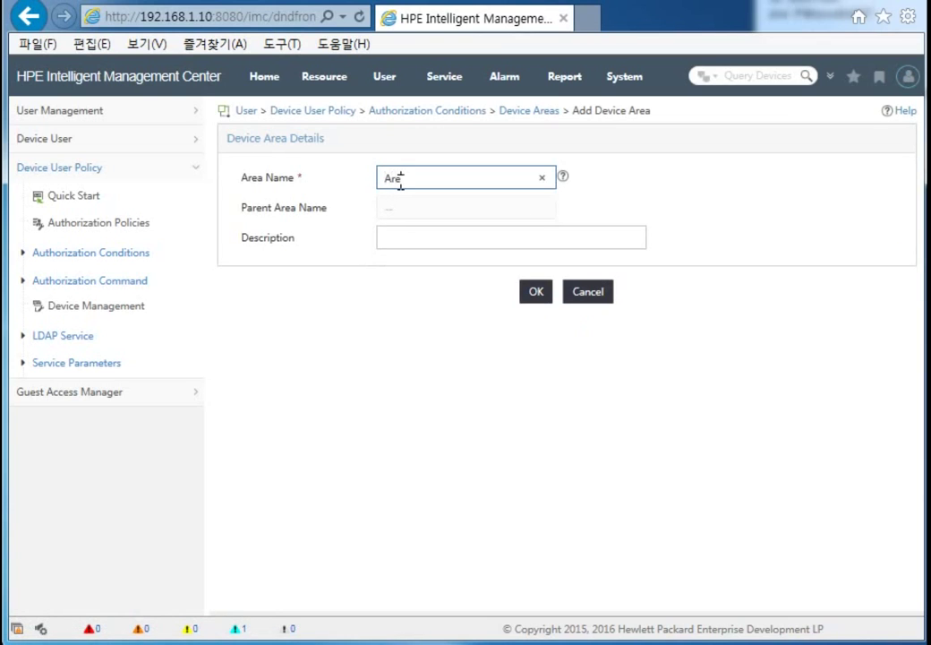
{"action": "left_click", "coordinate": [457, 236]}
{"action": "type", "text": "test"}
{"action": "left_click", "coordinate": [536, 292]}
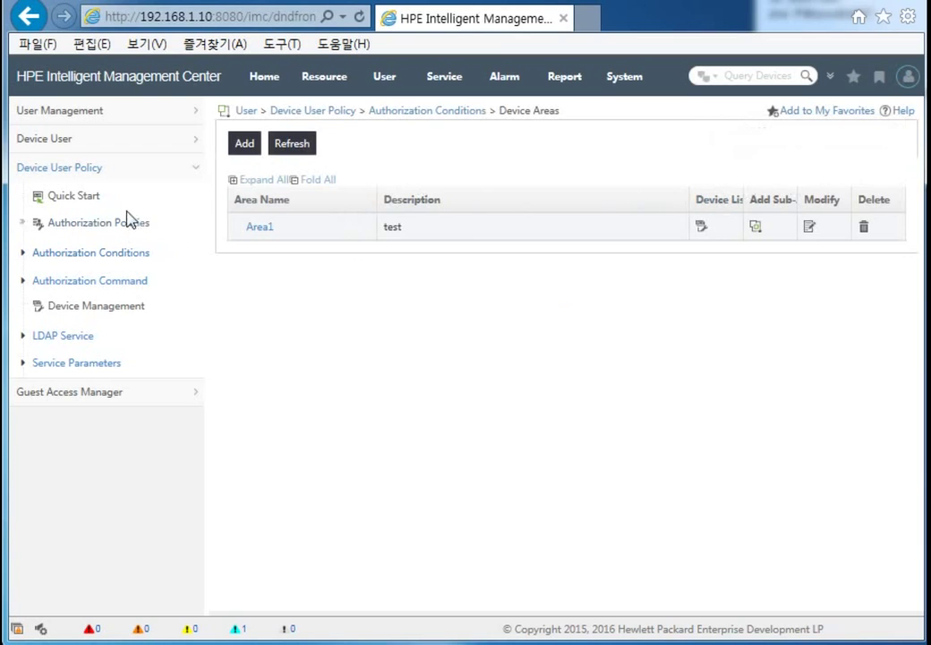
Step: Under Device Types, add type HPE with the description 'hpe device'
{"action": "left_click", "coordinate": [79, 197]}
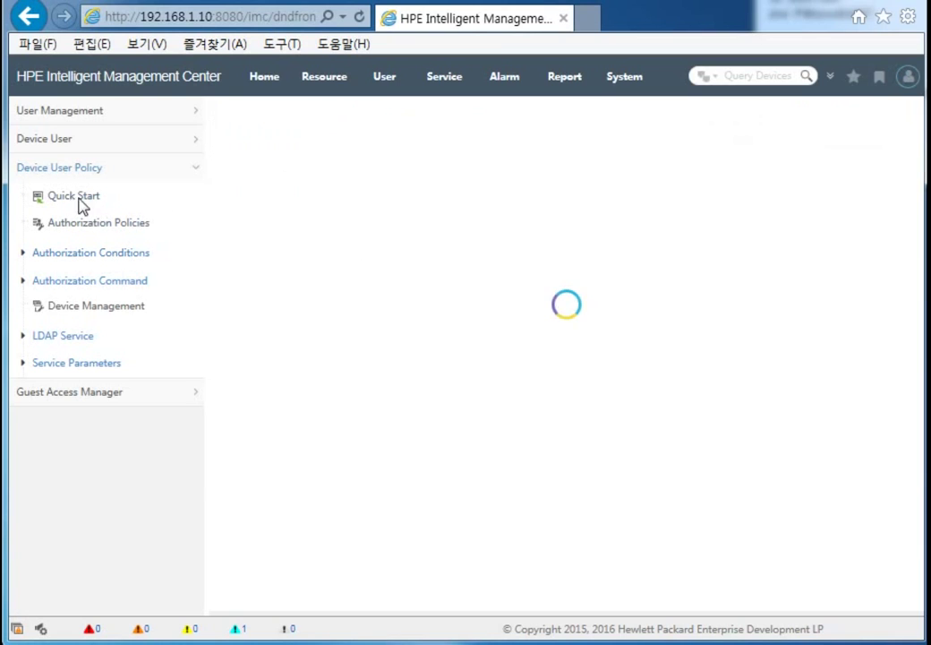
{"action": "left_click", "coordinate": [280, 337]}
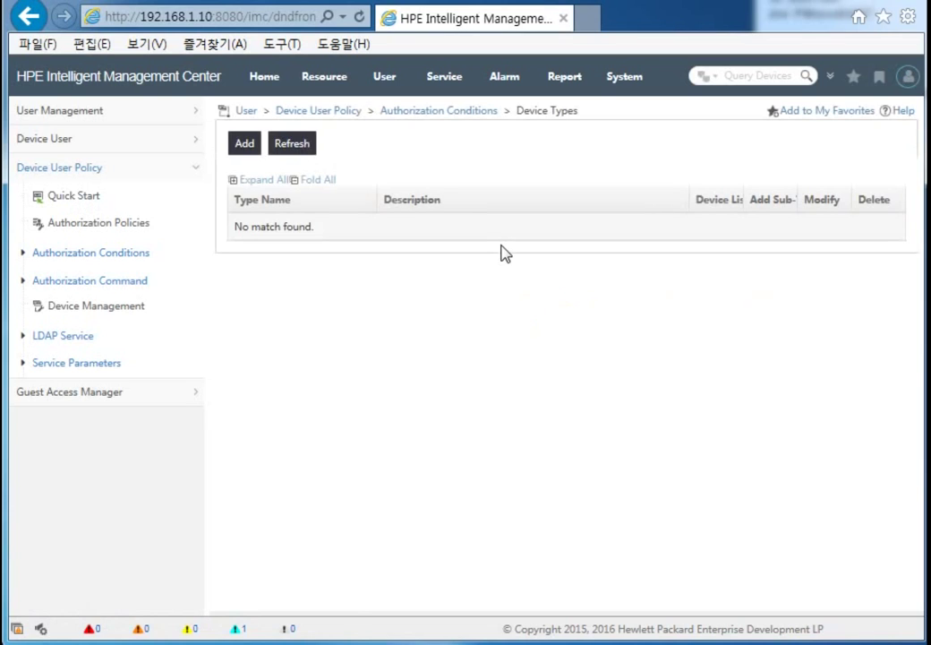
{"action": "left_click", "coordinate": [245, 146]}
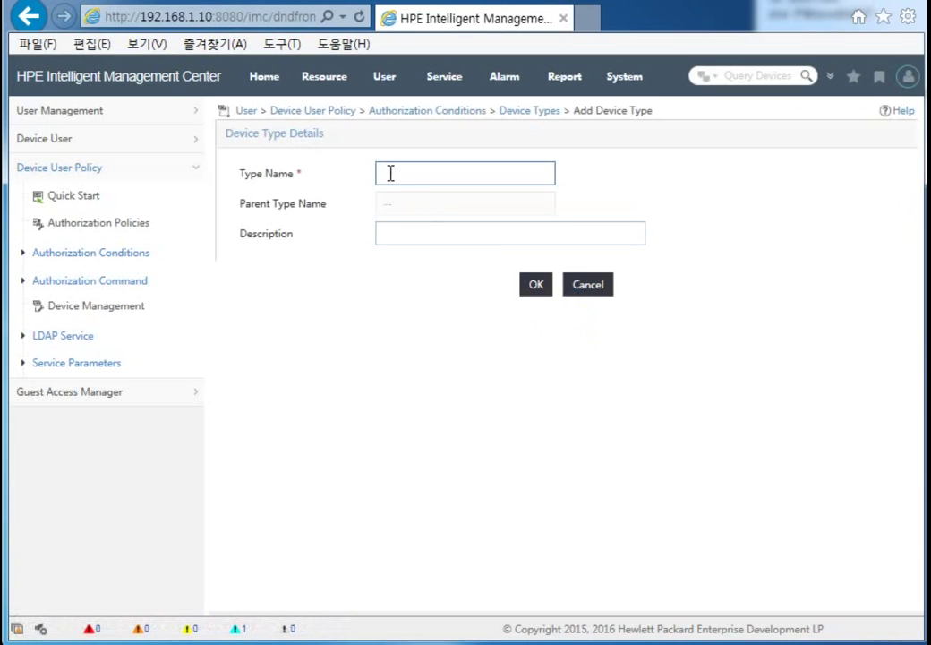
{"action": "type", "text": "HPE"}
{"action": "left_click", "coordinate": [425, 240]}
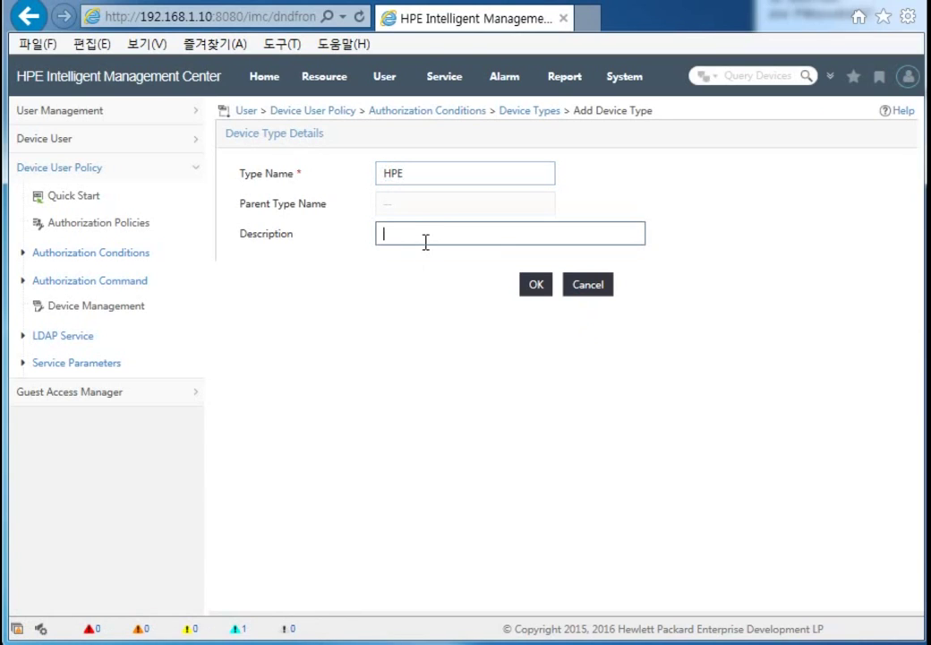
{"action": "type", "text": "device"}
{"action": "left_click", "coordinate": [382, 235]}
{"action": "type", "text": "hpe"}
{"action": "left_click", "coordinate": [537, 285]}
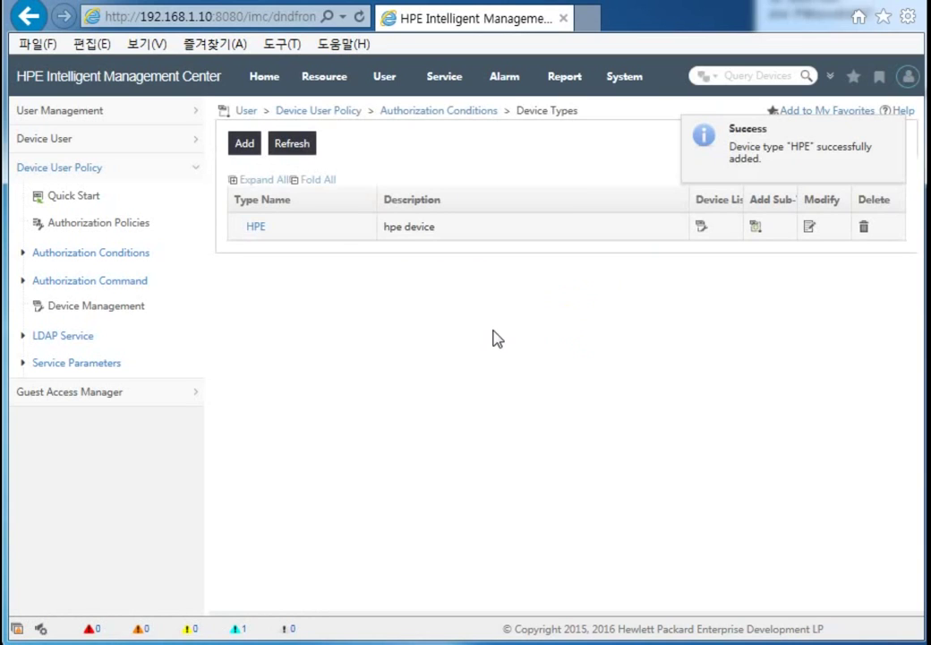
{"action": "left_click", "coordinate": [92, 204]}
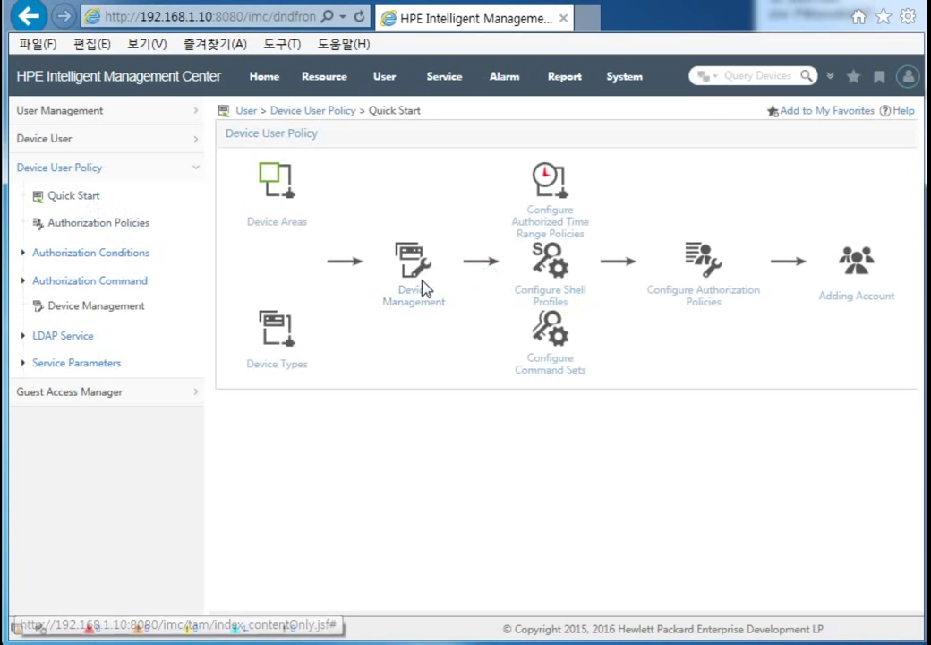
Step: Query Device Management for Device Area Area1 and Device Type HPE, then begin adding a device
{"action": "left_click", "coordinate": [414, 312]}
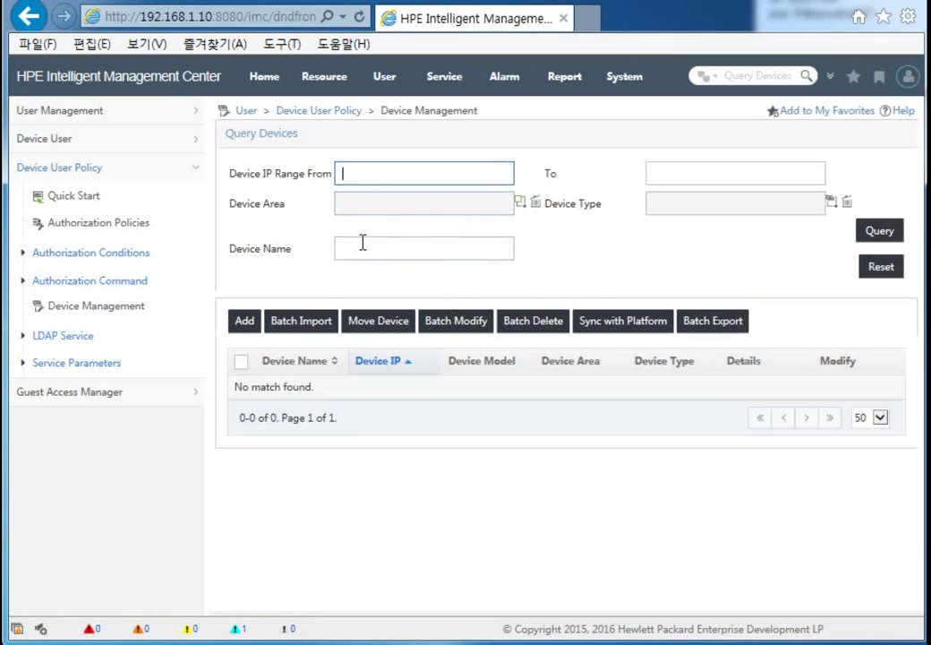
{"action": "left_click", "coordinate": [520, 204]}
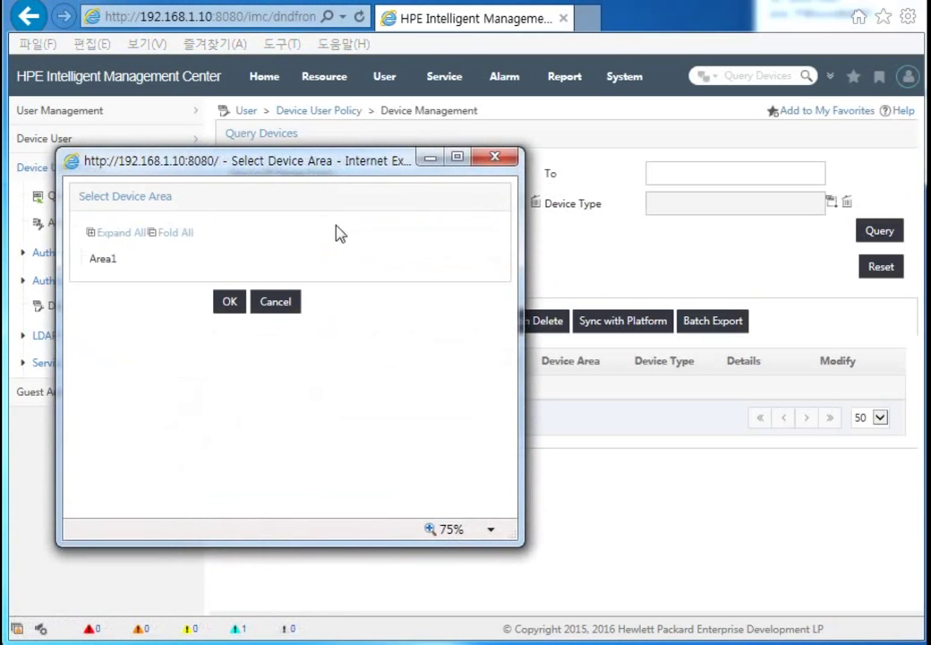
{"action": "left_click", "coordinate": [105, 258]}
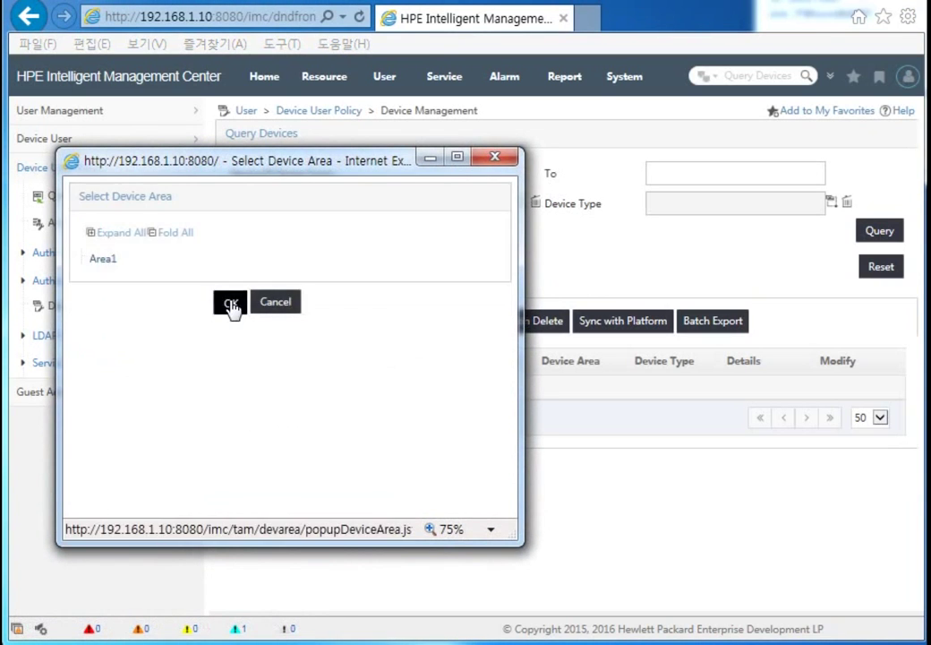
{"action": "left_click", "coordinate": [230, 301]}
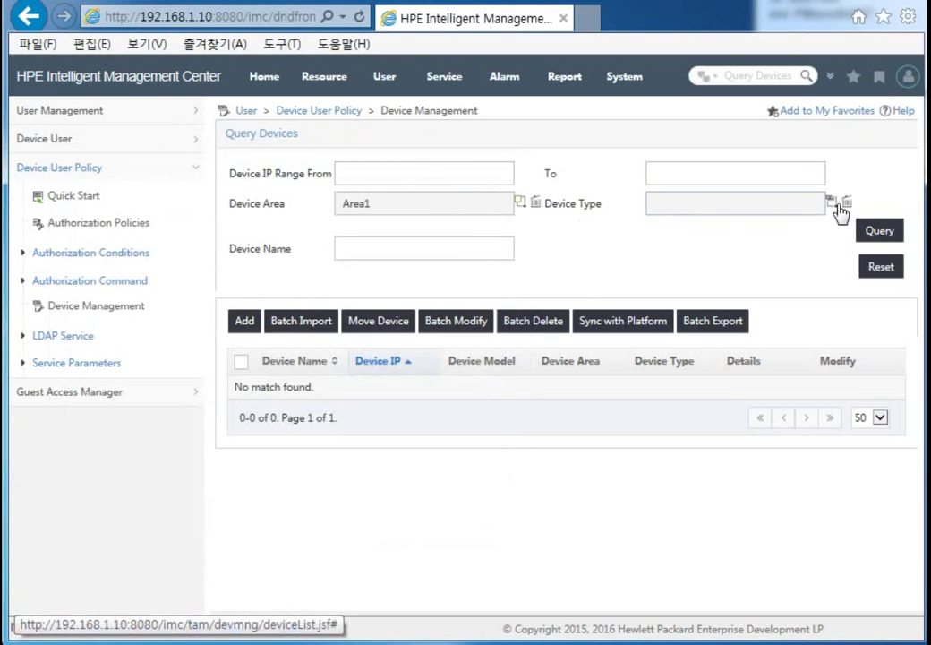
{"action": "left_click", "coordinate": [837, 204]}
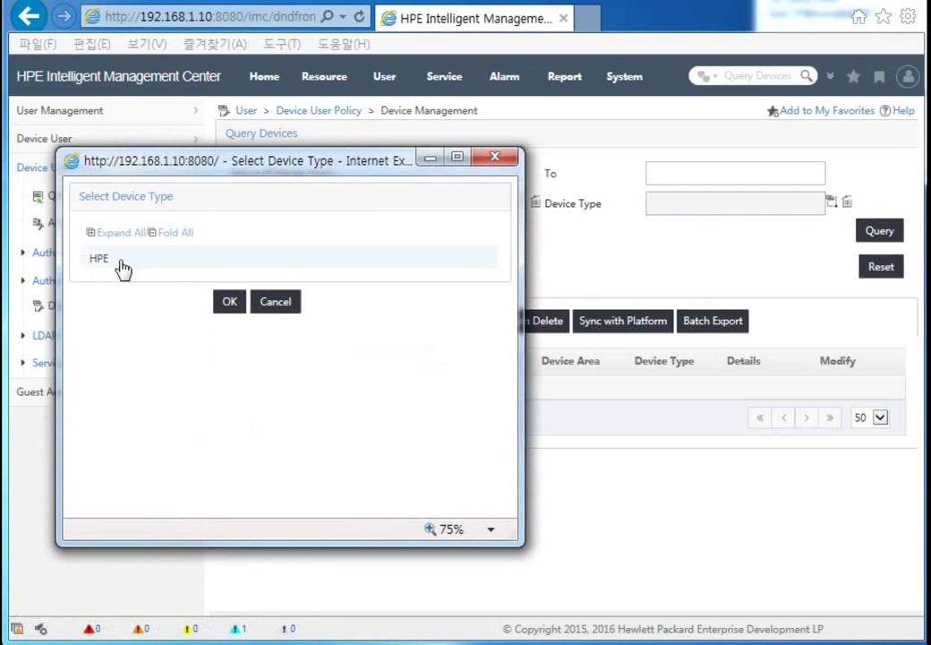
{"action": "left_click", "coordinate": [103, 269]}
{"action": "left_click", "coordinate": [230, 302]}
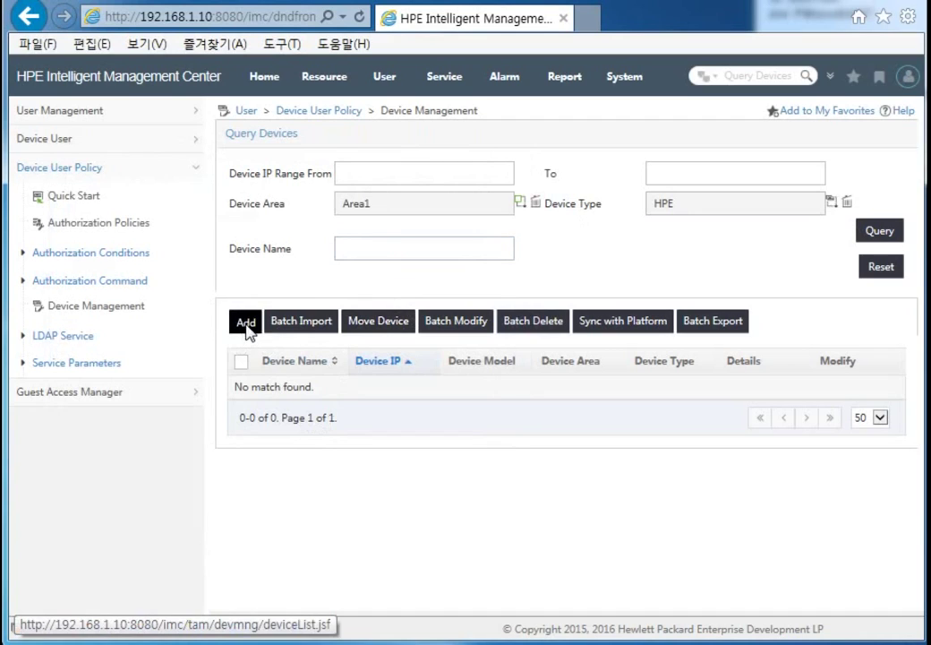
{"action": "left_click", "coordinate": [246, 322]}
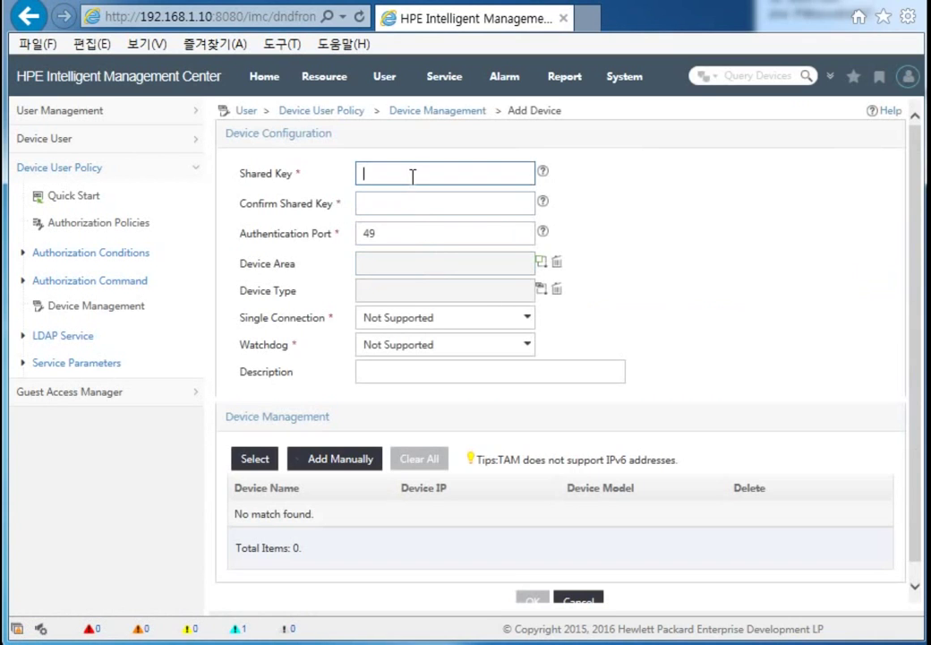
Step: Enter and confirm the shared key, choose Area1 and type HPE, and leave single connection Not Supported
{"action": "key", "text": "BackSpace"}
{"action": "key", "text": "BackSpace"}
{"action": "type", "text": "*"}
{"action": "left_click", "coordinate": [452, 208]}
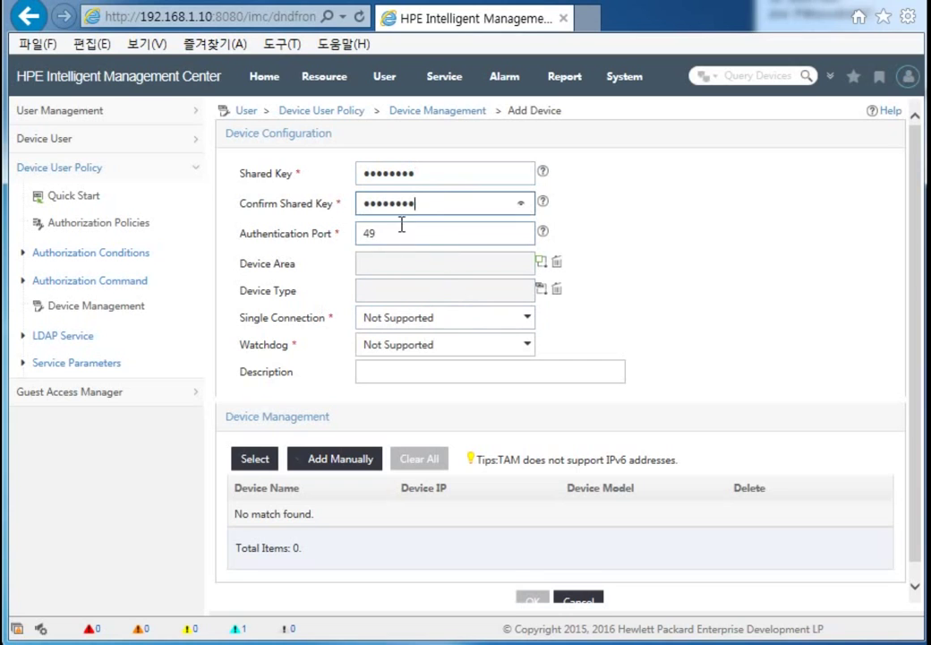
{"action": "left_click", "coordinate": [542, 265]}
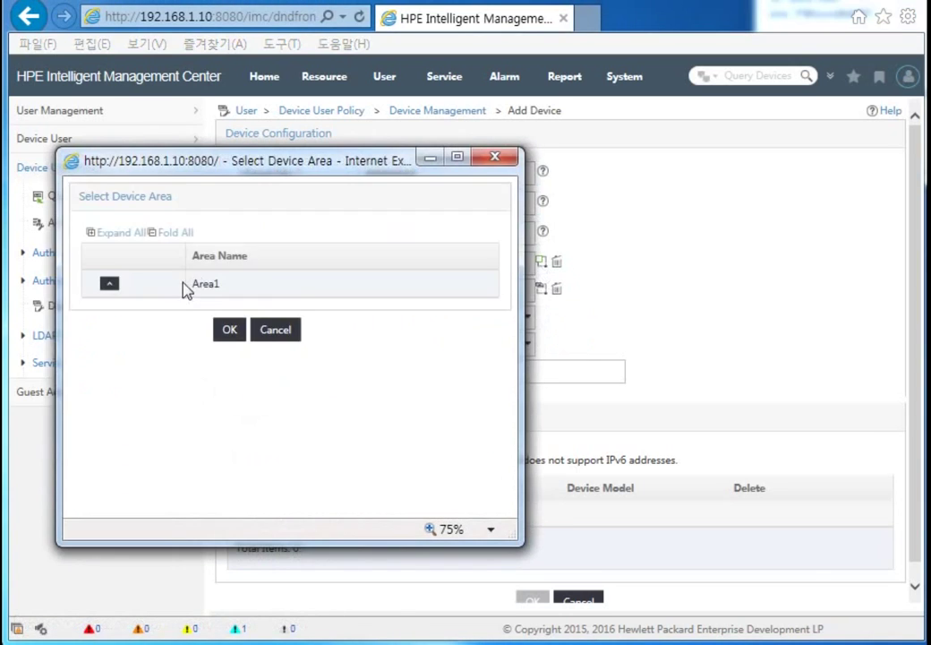
{"action": "left_click", "coordinate": [110, 284]}
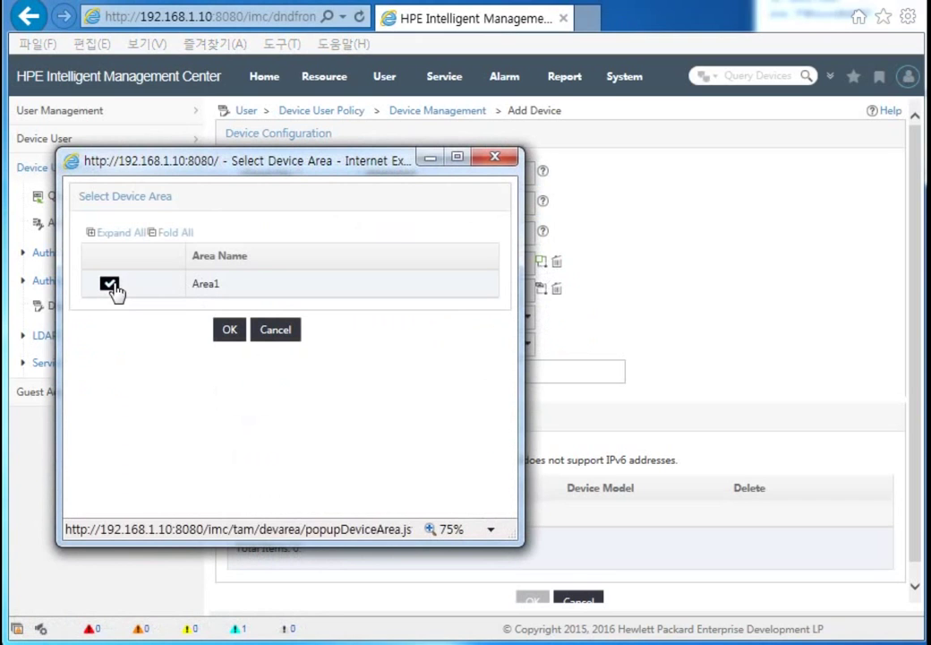
{"action": "left_click", "coordinate": [235, 332]}
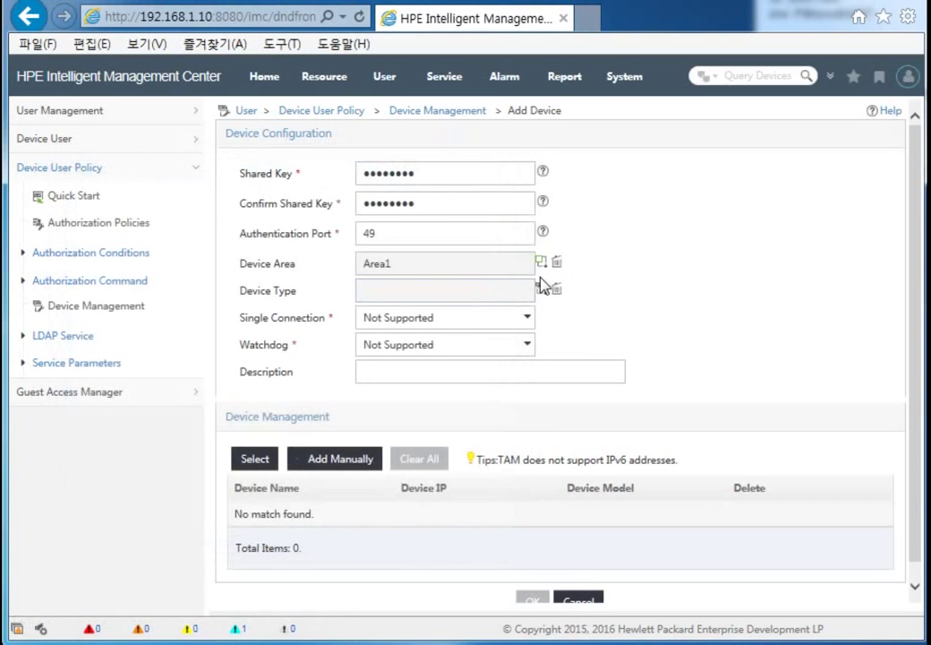
{"action": "left_click", "coordinate": [541, 289]}
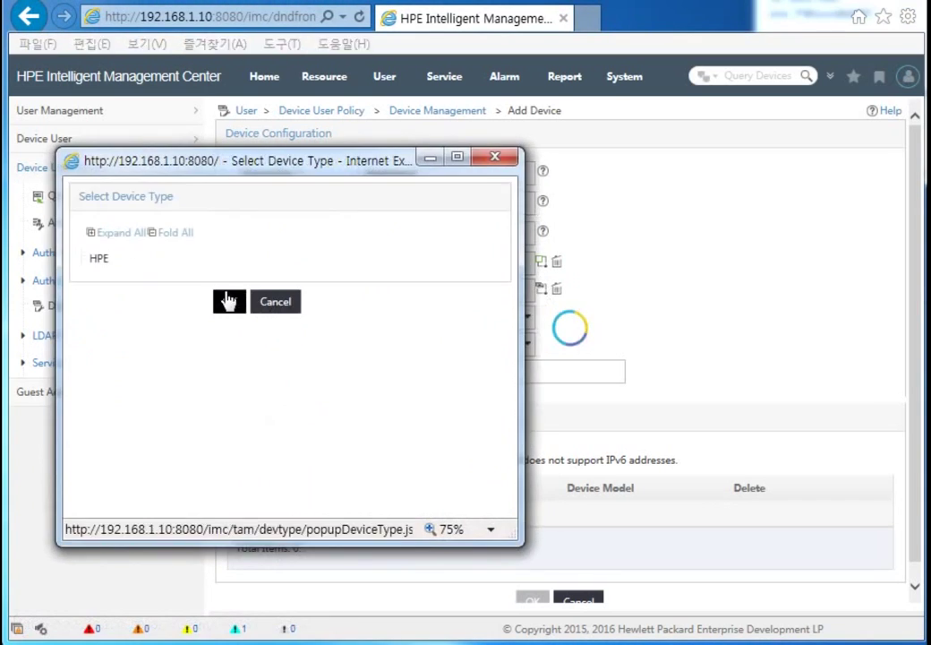
{"action": "left_click", "coordinate": [100, 260]}
{"action": "left_click", "coordinate": [229, 302]}
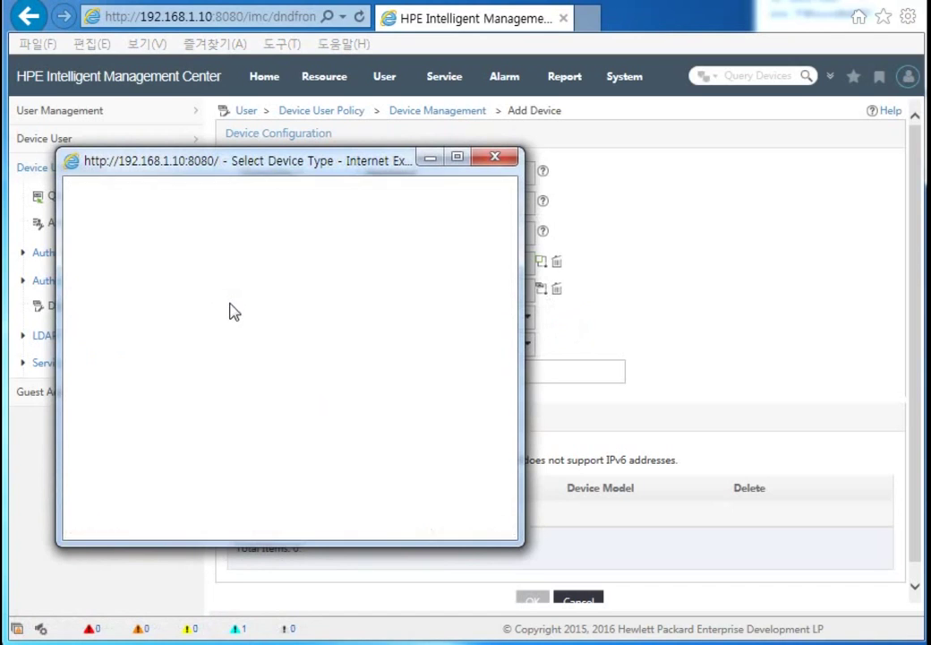
{"action": "left_click", "coordinate": [506, 319]}
{"action": "left_click", "coordinate": [509, 328]}
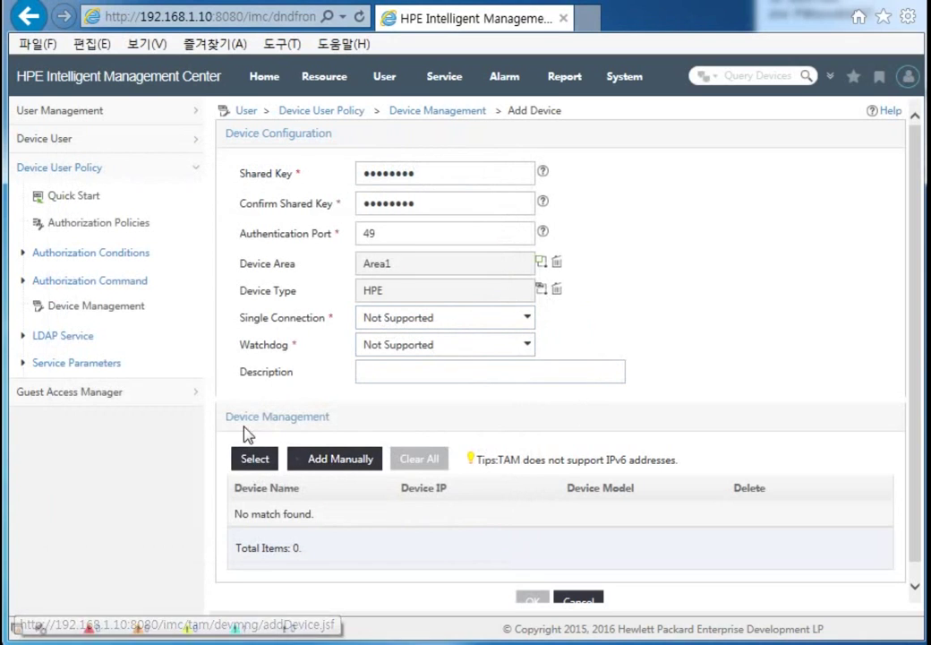
Step: Select the Switch (192.168.1.1) from the Device View and save the new managed device
{"action": "left_click", "coordinate": [252, 460]}
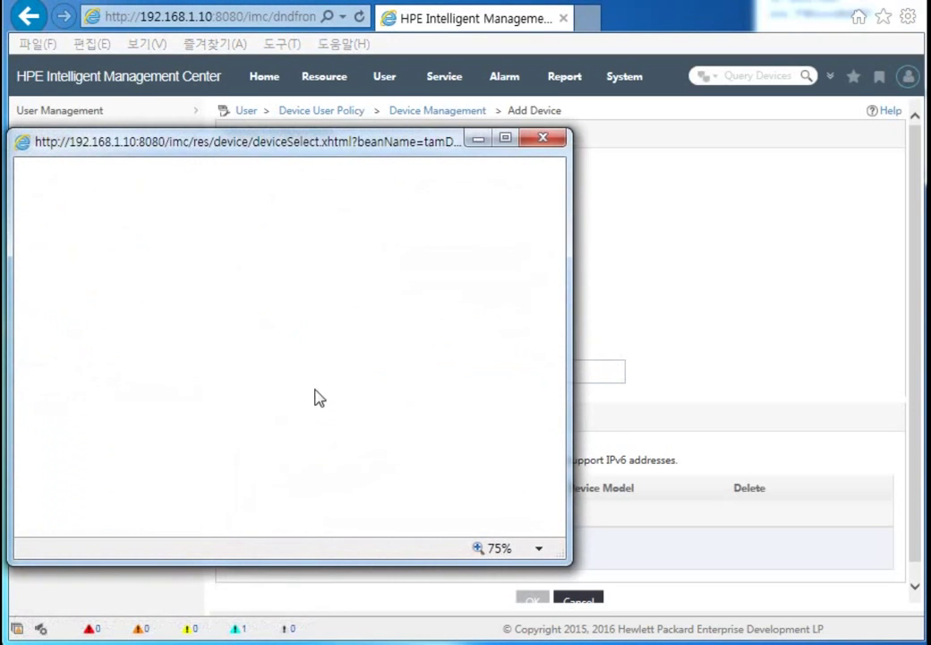
{"action": "left_click_drag", "start_coordinate": [284, 148], "coordinate": [590, 141]}
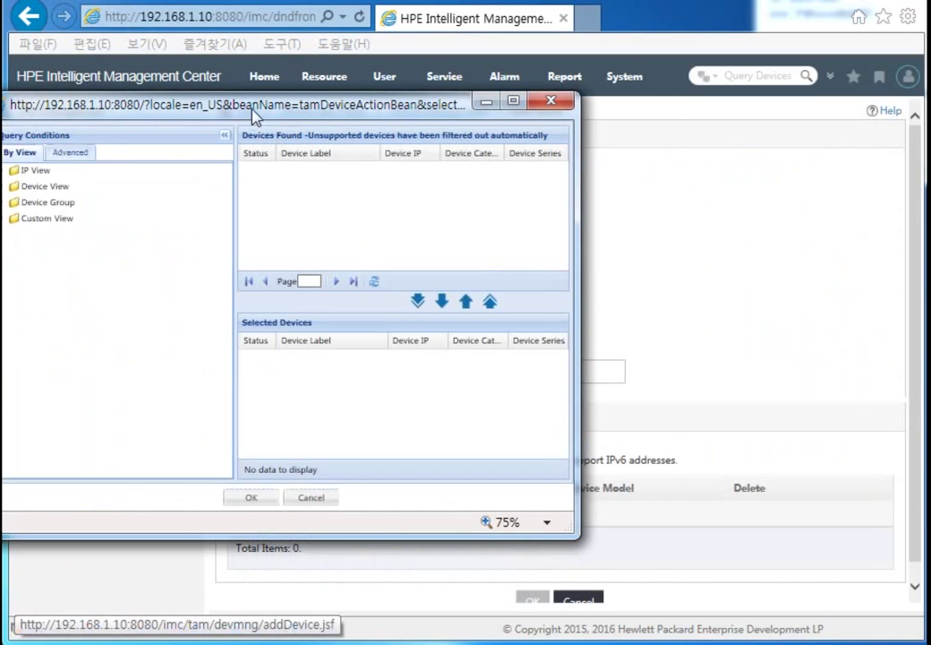
{"action": "left_click_drag", "start_coordinate": [205, 93], "coordinate": [265, 99]}
{"action": "left_click", "coordinate": [118, 198]}
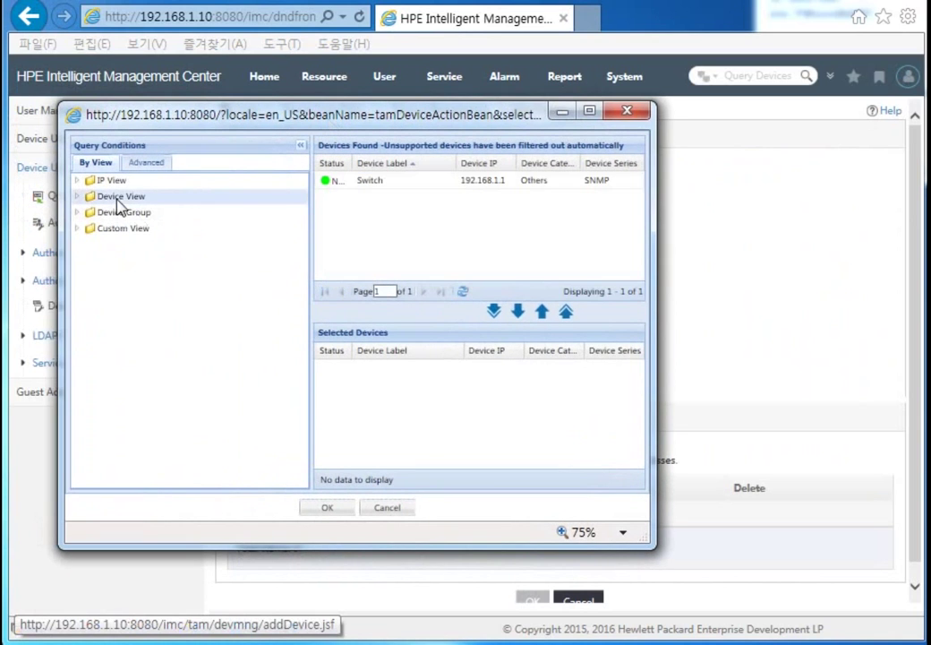
{"action": "left_click", "coordinate": [466, 180]}
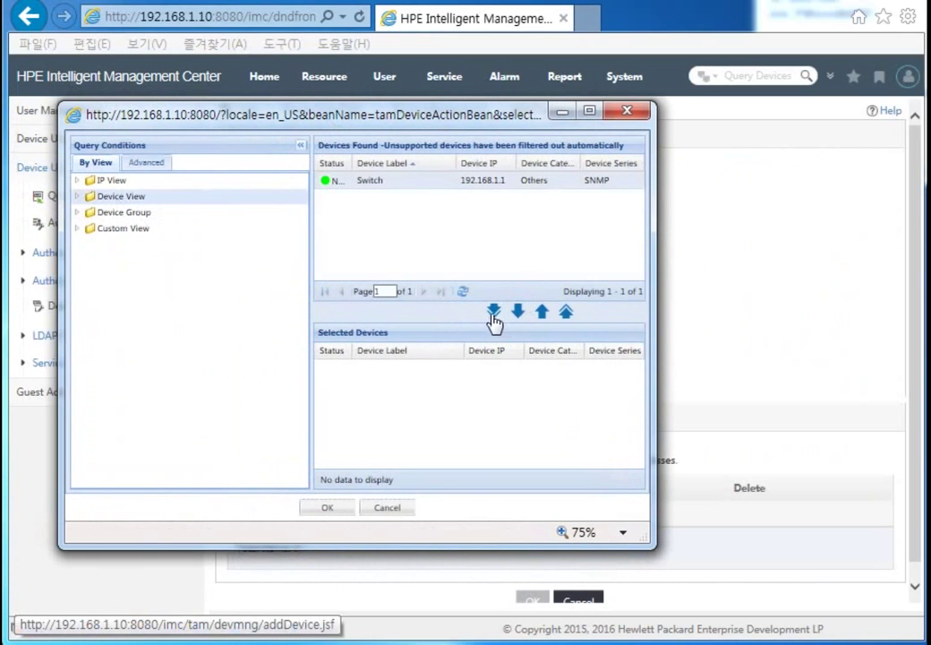
{"action": "left_click", "coordinate": [518, 313]}
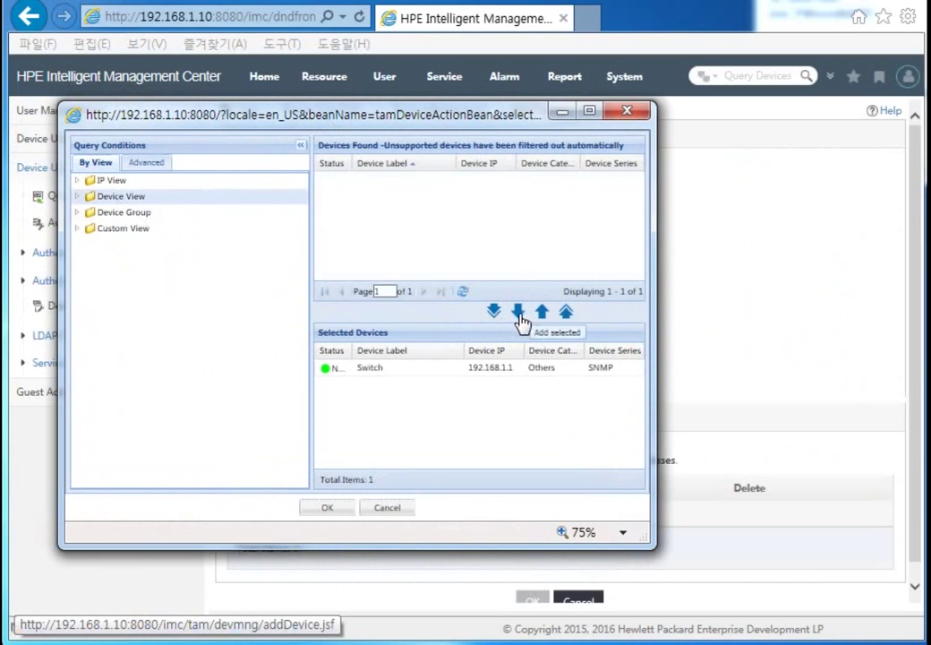
{"action": "left_click", "coordinate": [331, 509]}
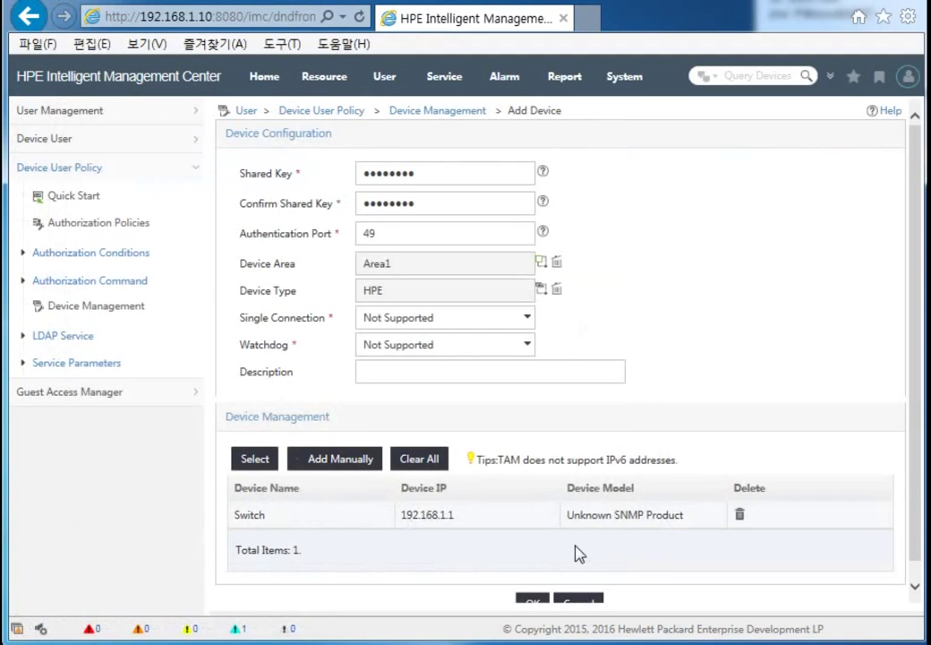
{"action": "scroll", "coordinate": [577, 553], "scroll_direction": "down", "scroll_amount": 1}
{"action": "left_click", "coordinate": [534, 585]}
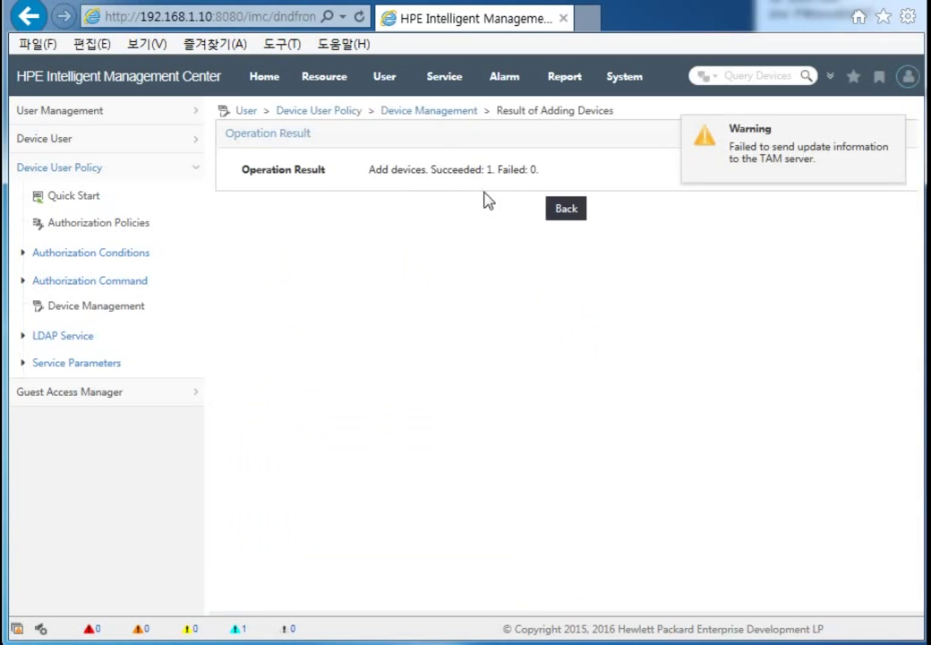
{"action": "left_click", "coordinate": [558, 217]}
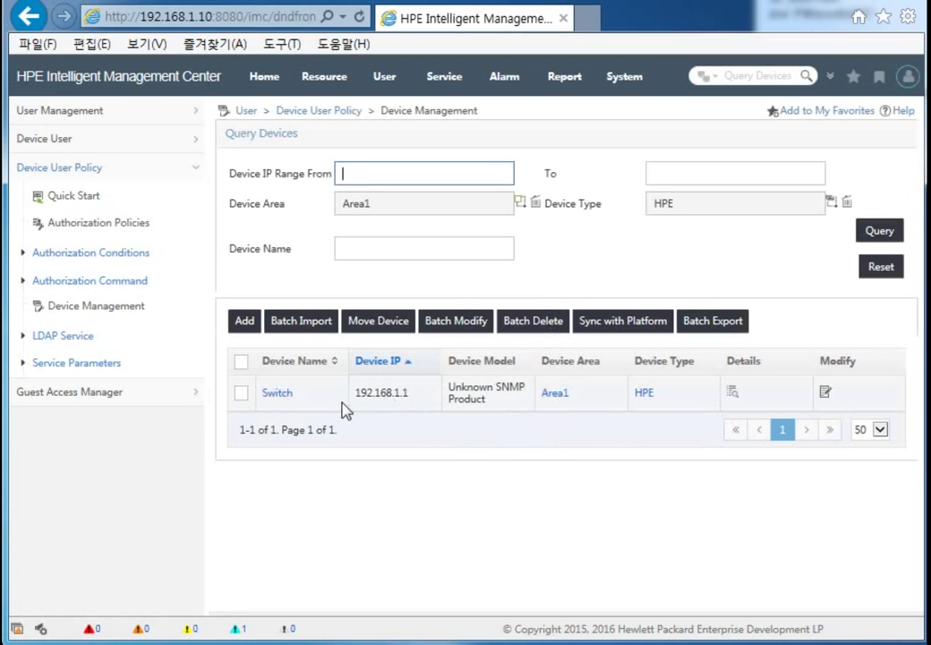
Step: Under Configure Shell Profiles, add profile level15 with Privilege Level 15
{"action": "left_click", "coordinate": [73, 196]}
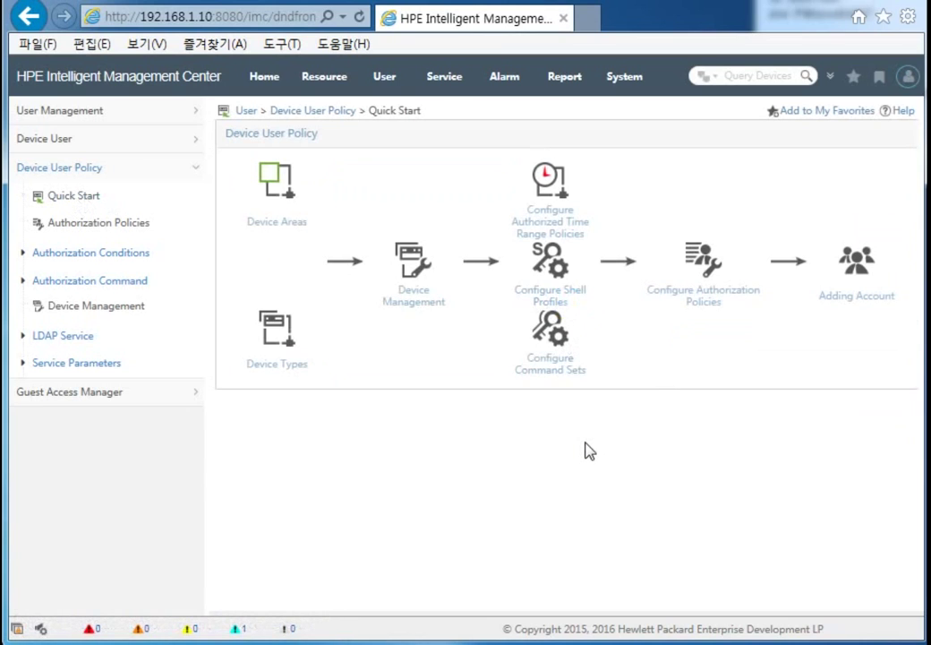
{"action": "left_click", "coordinate": [553, 272]}
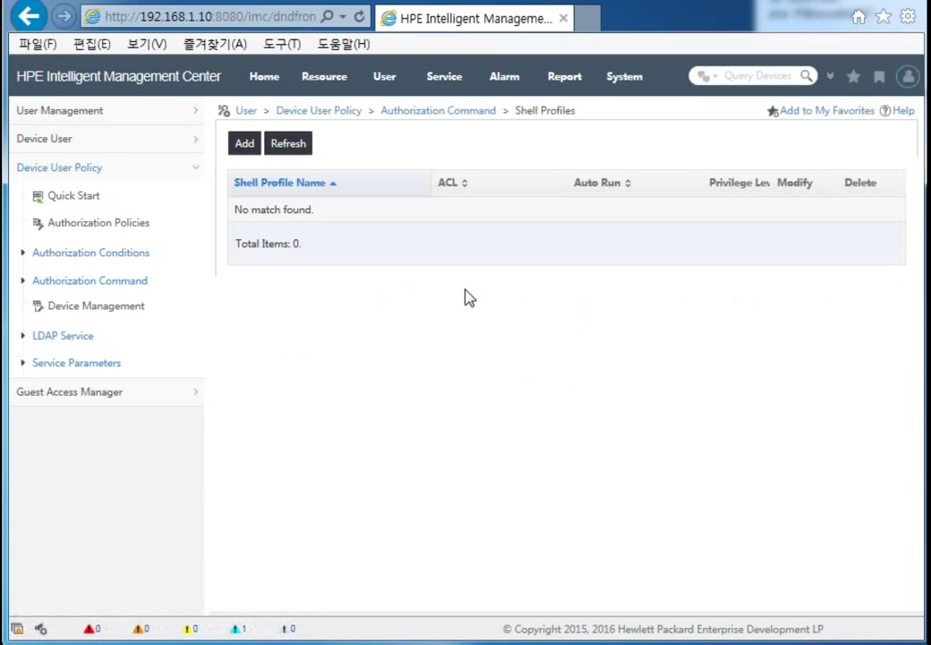
{"action": "left_click", "coordinate": [244, 143]}
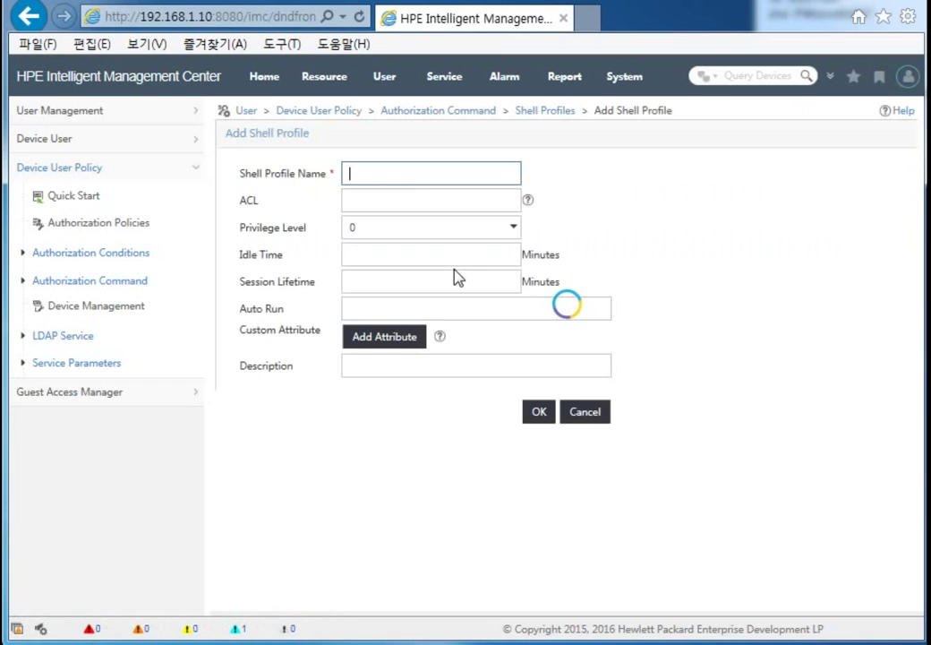
{"action": "left_click", "coordinate": [408, 200]}
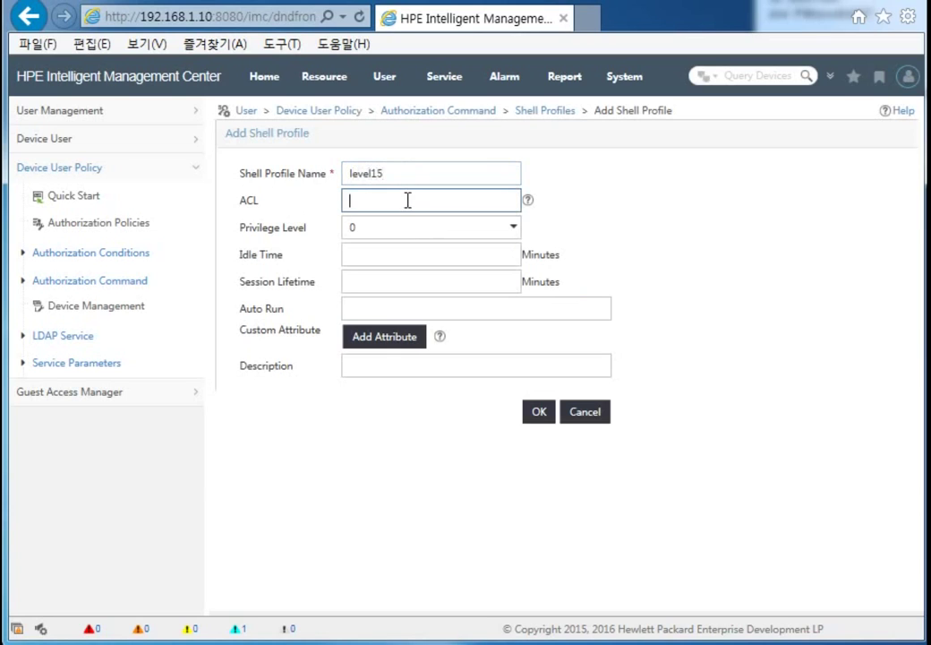
{"action": "left_click", "coordinate": [442, 234]}
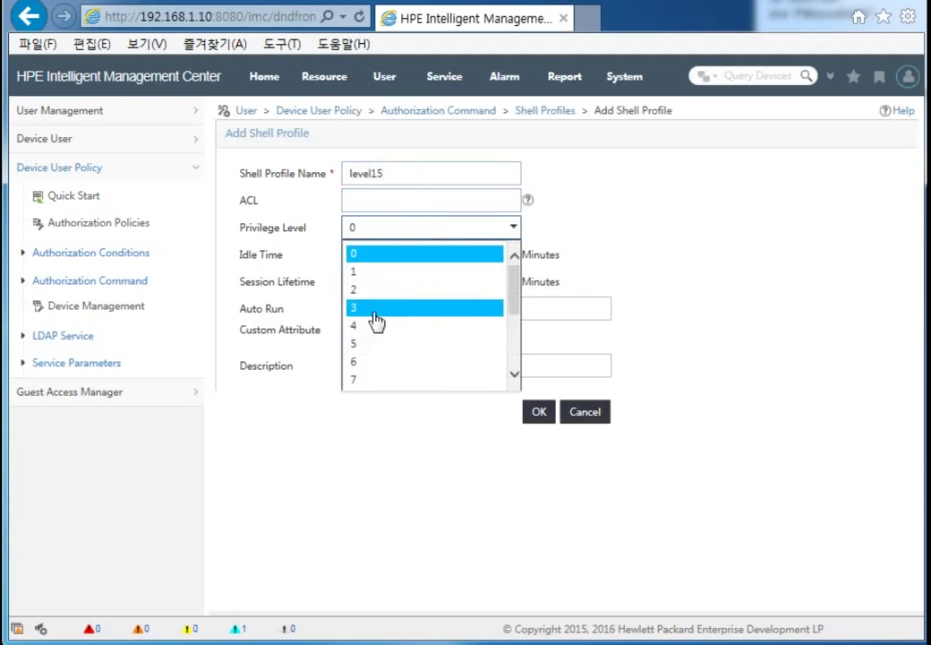
{"action": "left_click_drag", "start_coordinate": [513, 302], "coordinate": [513, 370]}
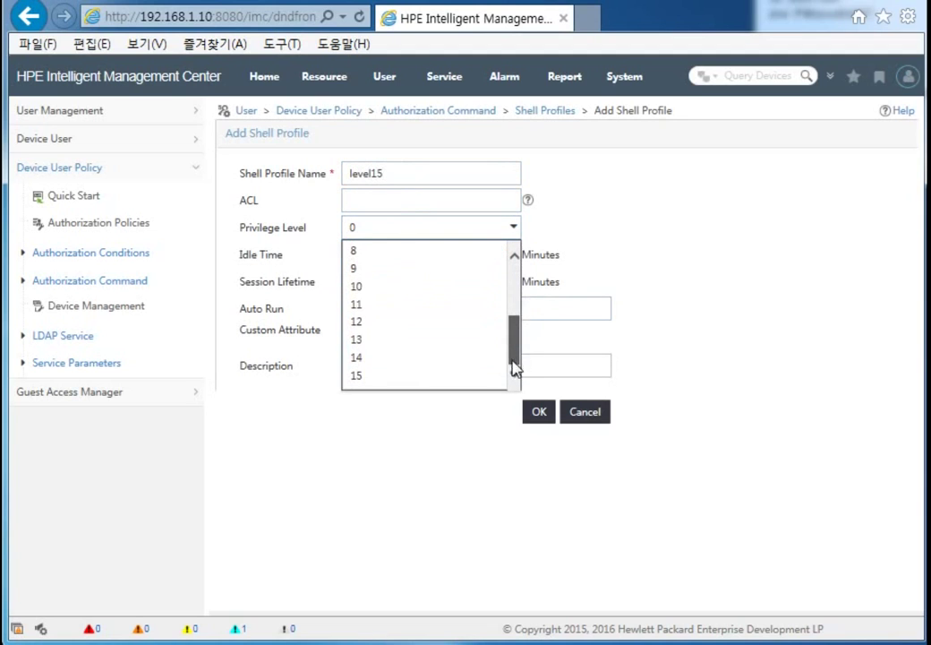
{"action": "left_click", "coordinate": [376, 377]}
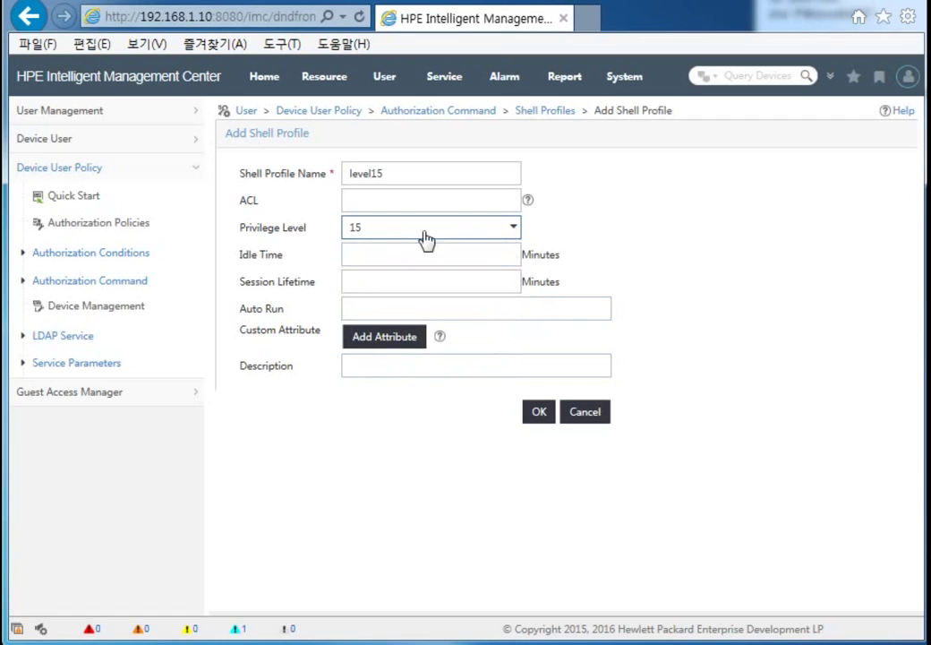
{"action": "left_click", "coordinate": [542, 414]}
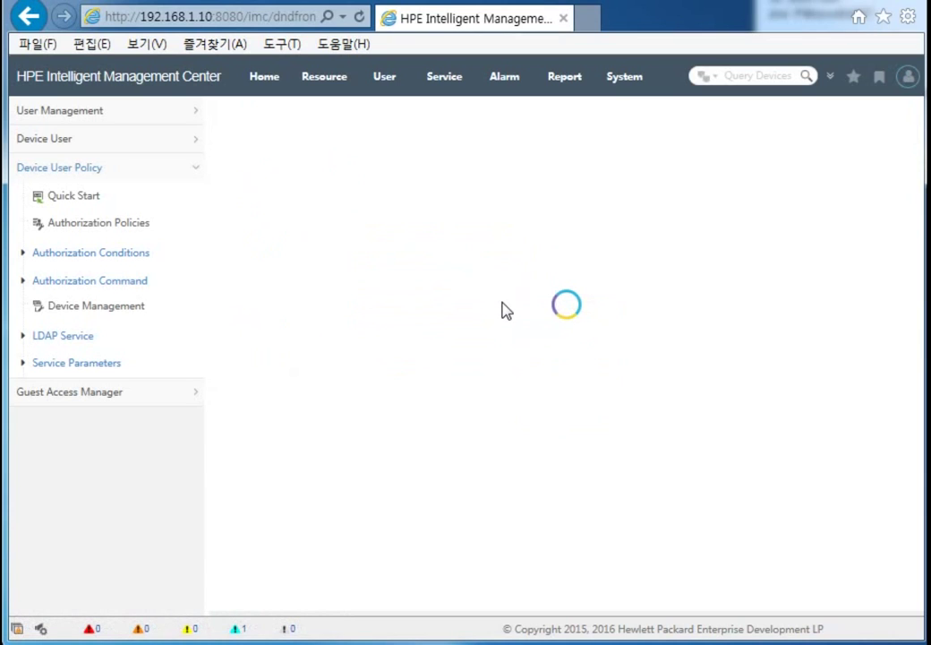
Step: Add a second shell profile, level01, with Privilege Level 1
{"action": "left_click", "coordinate": [244, 145]}
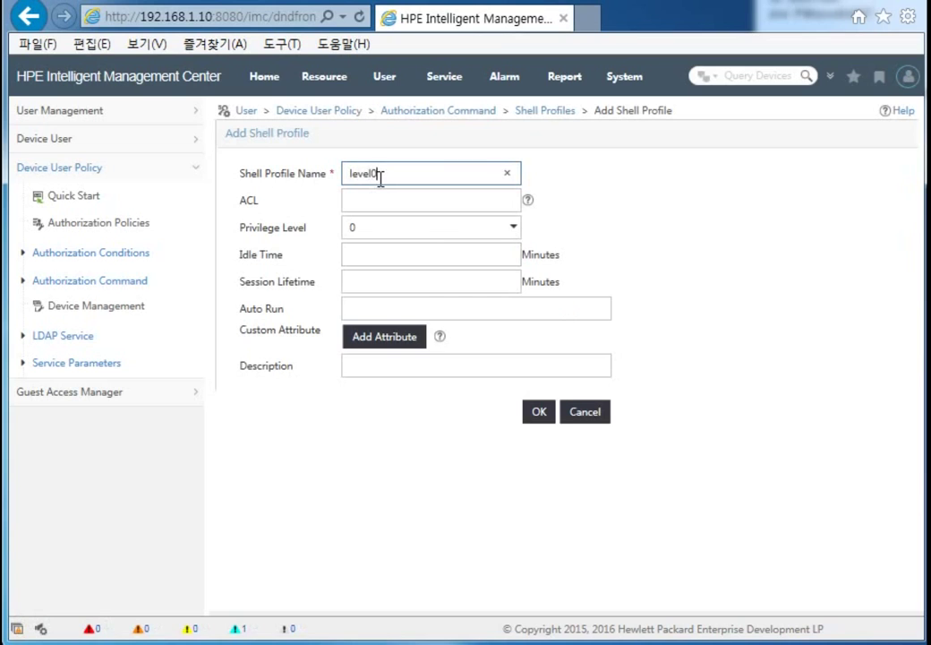
{"action": "left_click", "coordinate": [494, 230]}
{"action": "left_click", "coordinate": [367, 273]}
{"action": "left_click", "coordinate": [537, 411]}
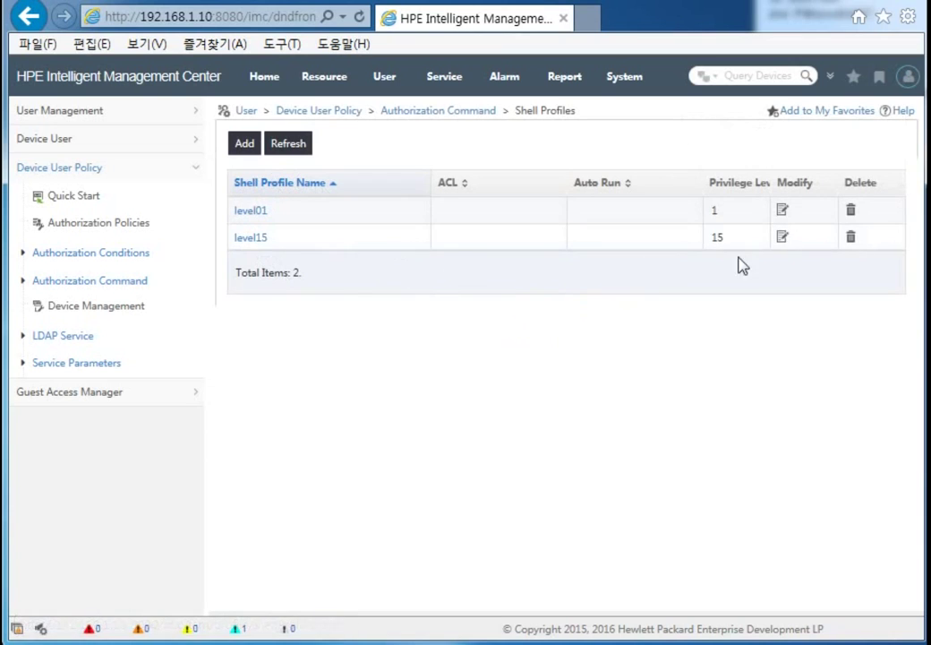
Step: Start a new command set named deny_reboot with the default authorization left as Permit
{"action": "left_click", "coordinate": [79, 196]}
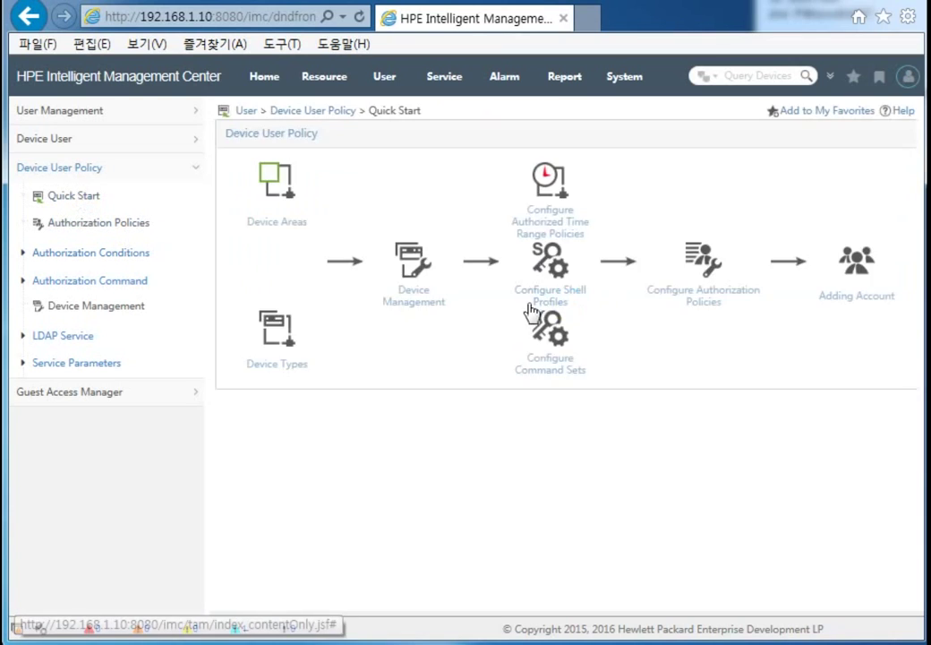
{"action": "left_click", "coordinate": [551, 371]}
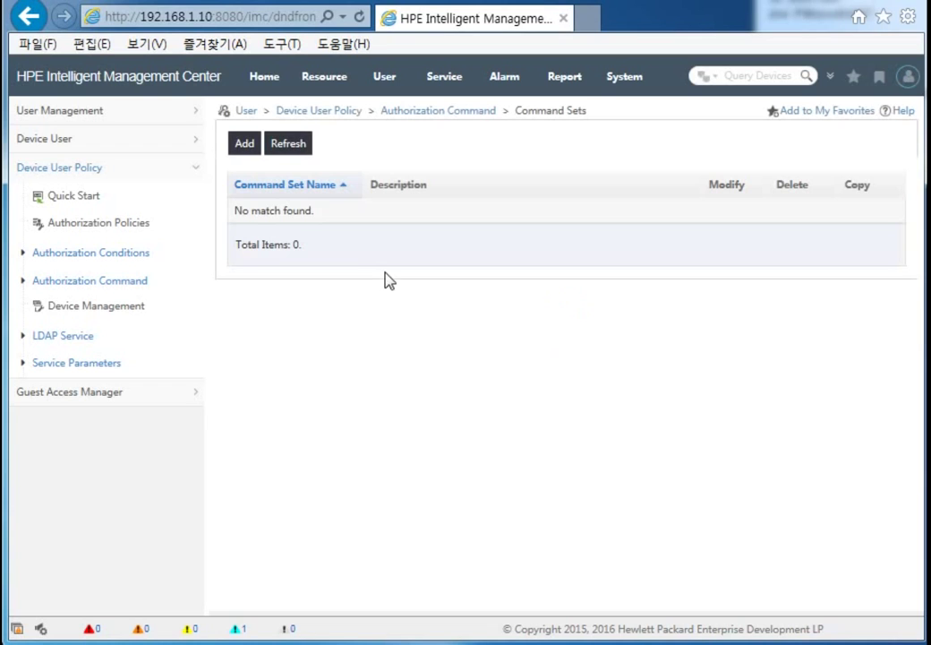
{"action": "left_click", "coordinate": [244, 146]}
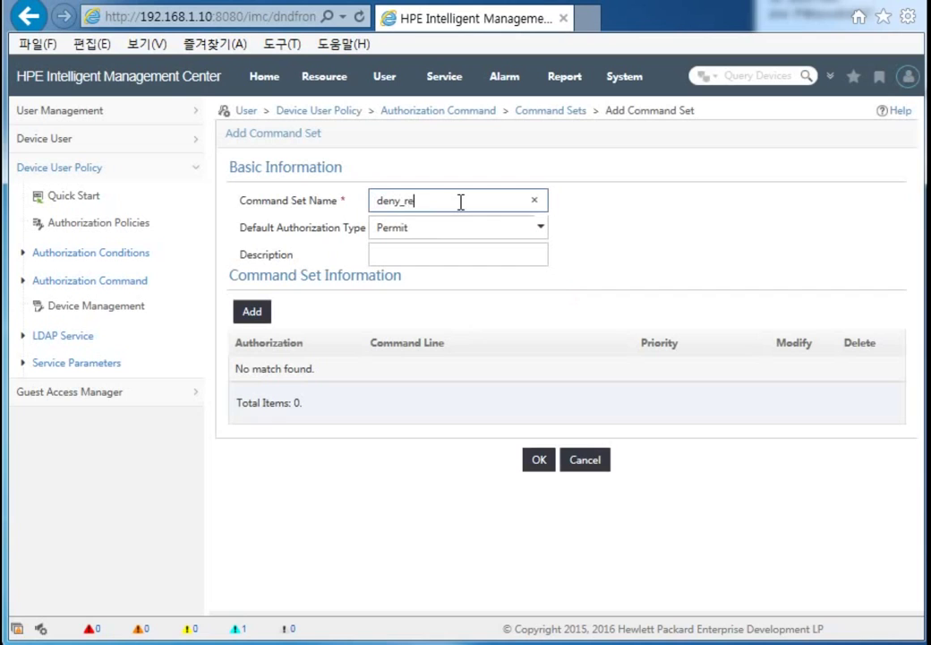
{"action": "left_click", "coordinate": [473, 231]}
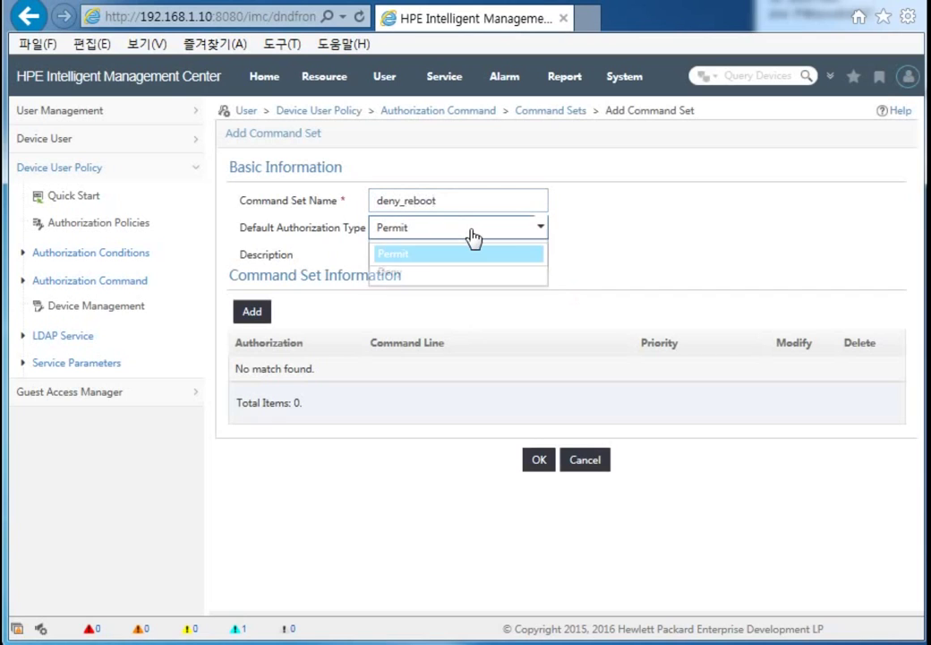
{"action": "left_click", "coordinate": [545, 247]}
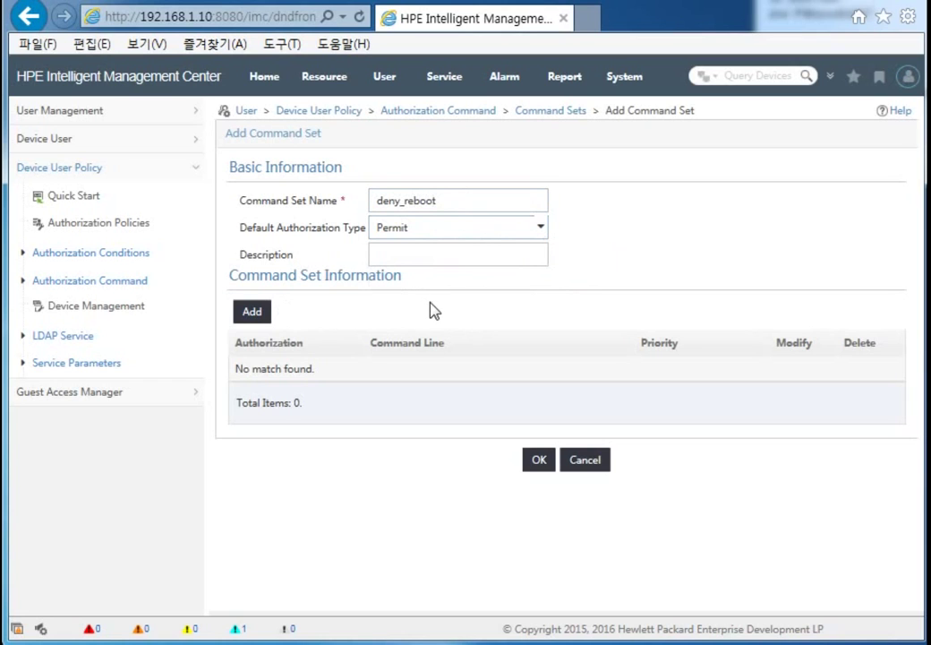
Step: Add a Deny rule for the 'reboot' command and save the deny_reboot set
{"action": "left_click", "coordinate": [257, 315]}
{"action": "left_click", "coordinate": [250, 377]}
{"action": "left_click", "coordinate": [255, 413]}
{"action": "left_click", "coordinate": [289, 397]}
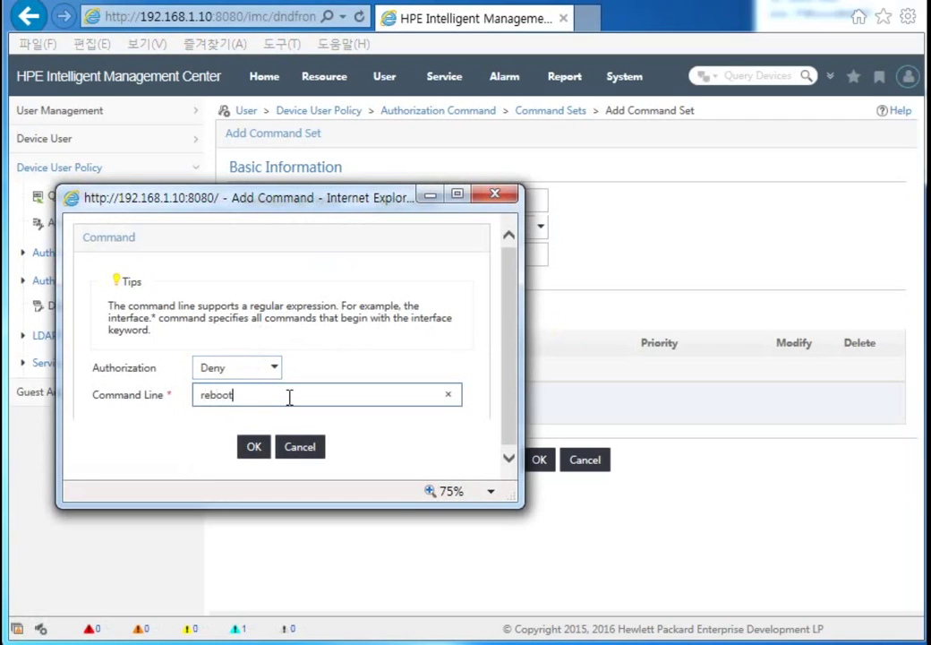
{"action": "left_click", "coordinate": [255, 447]}
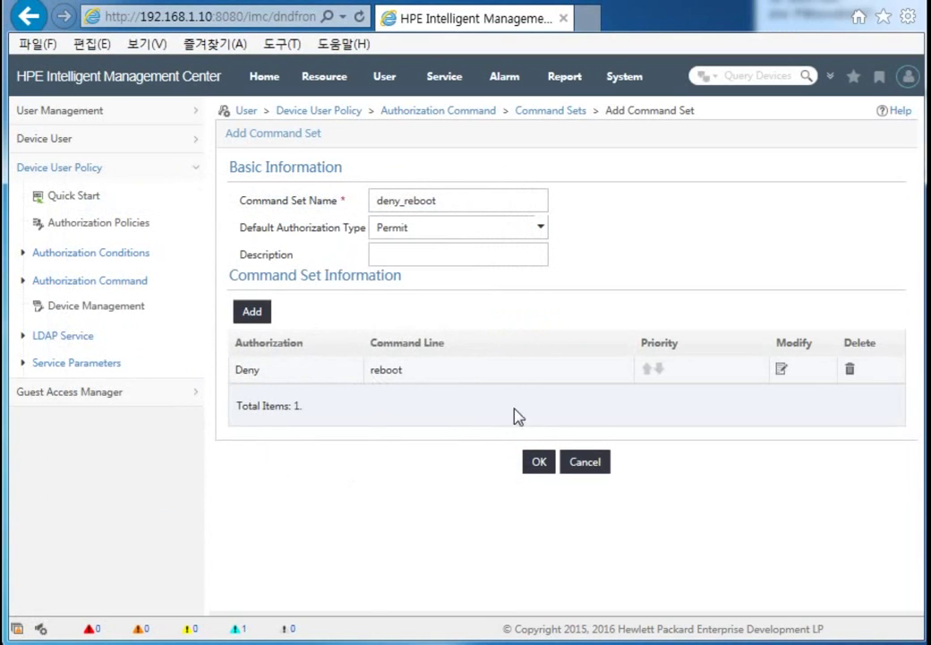
{"action": "left_click", "coordinate": [539, 462]}
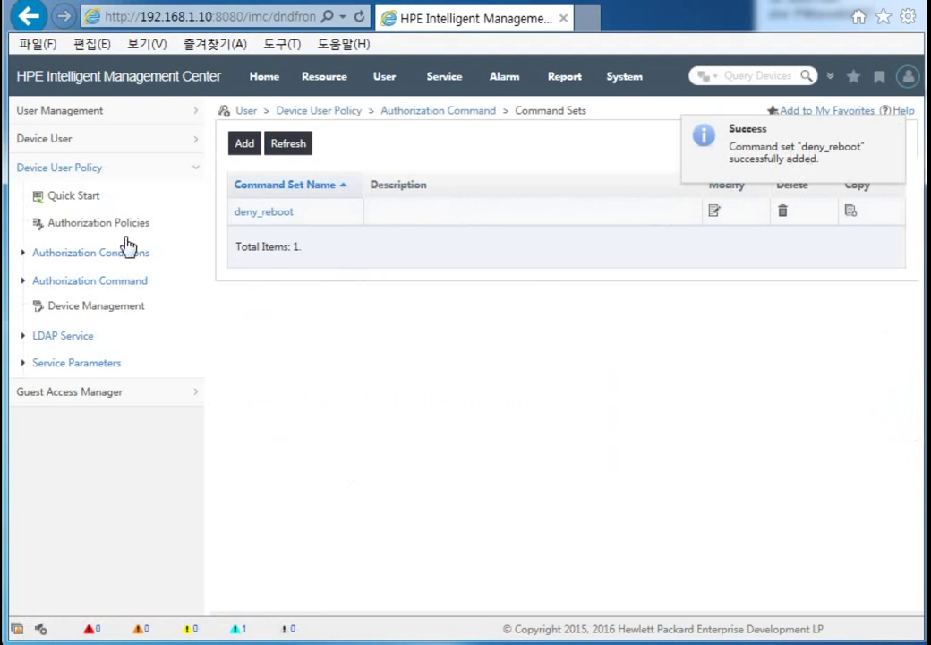
Step: Under Configure Authorization Policies, start a new policy named policy_admin123
{"action": "left_click", "coordinate": [77, 196]}
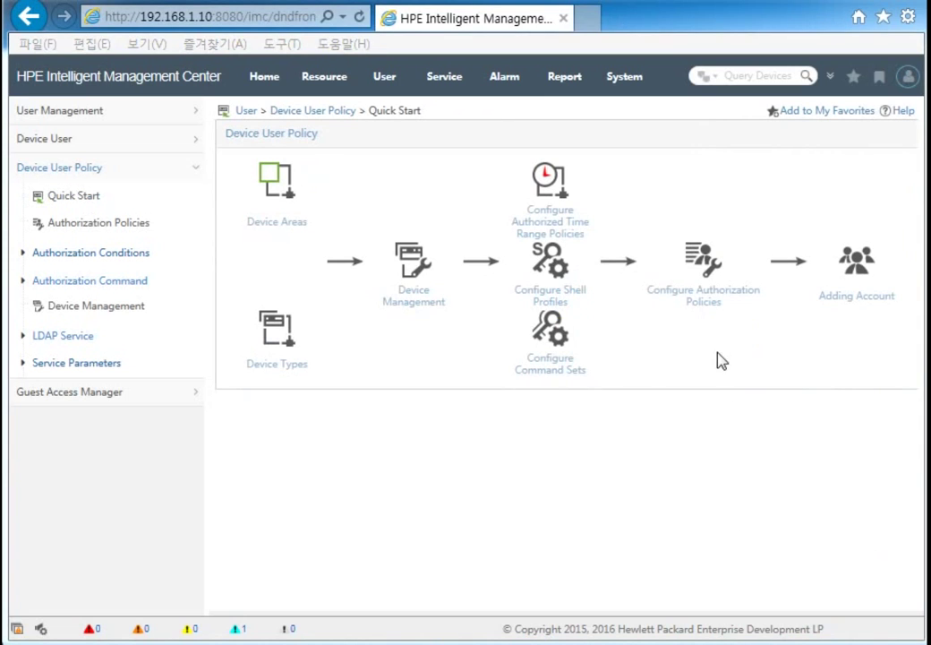
{"action": "left_click", "coordinate": [708, 302]}
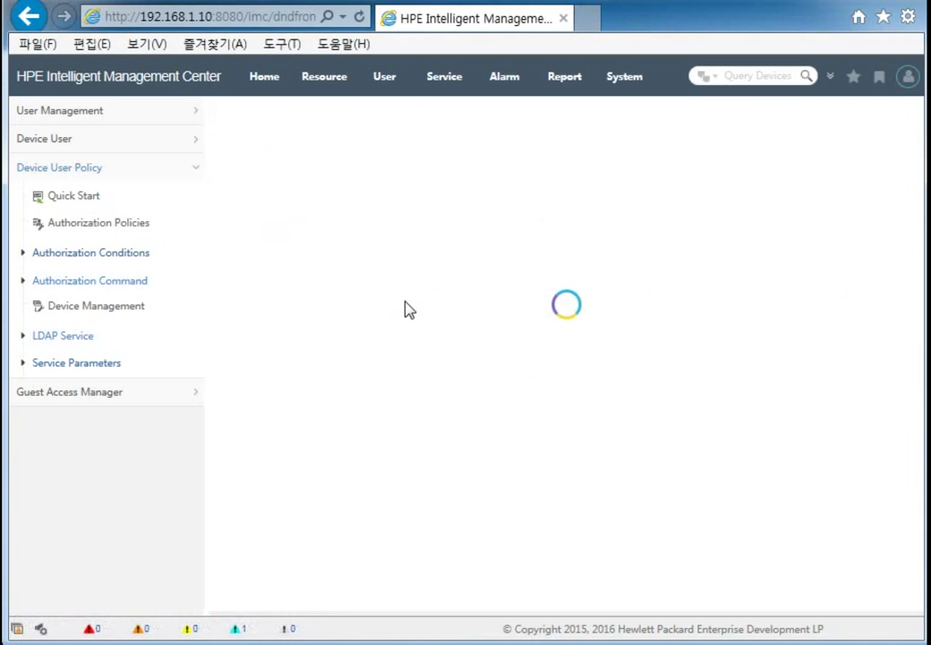
{"action": "left_click", "coordinate": [247, 145]}
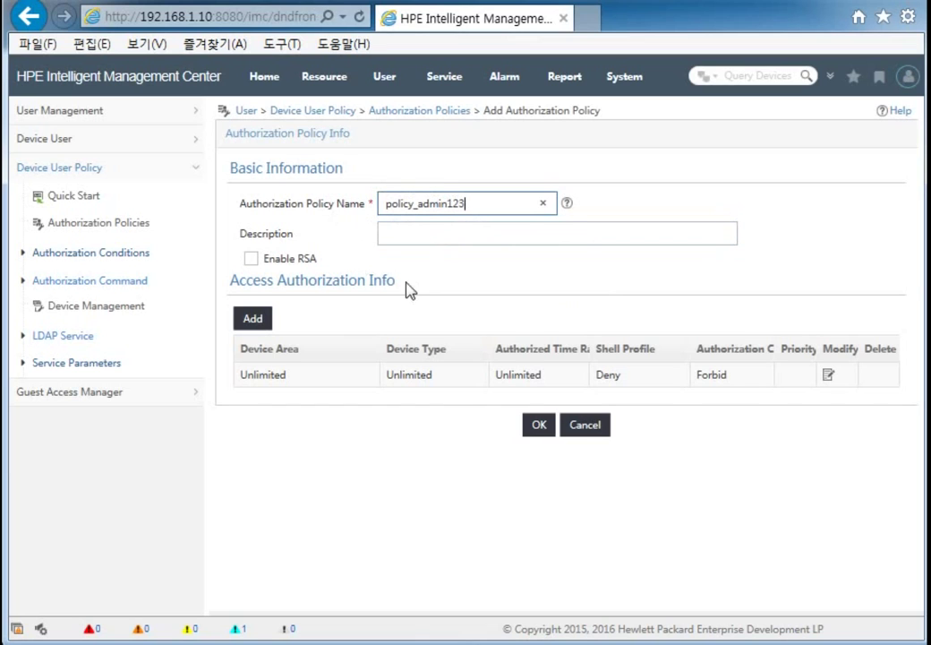
Step: Add a rule for Area1 HPE devices with level15 shell profile and deny_reboot command set, then save policy_admin123
{"action": "left_click", "coordinate": [252, 321]}
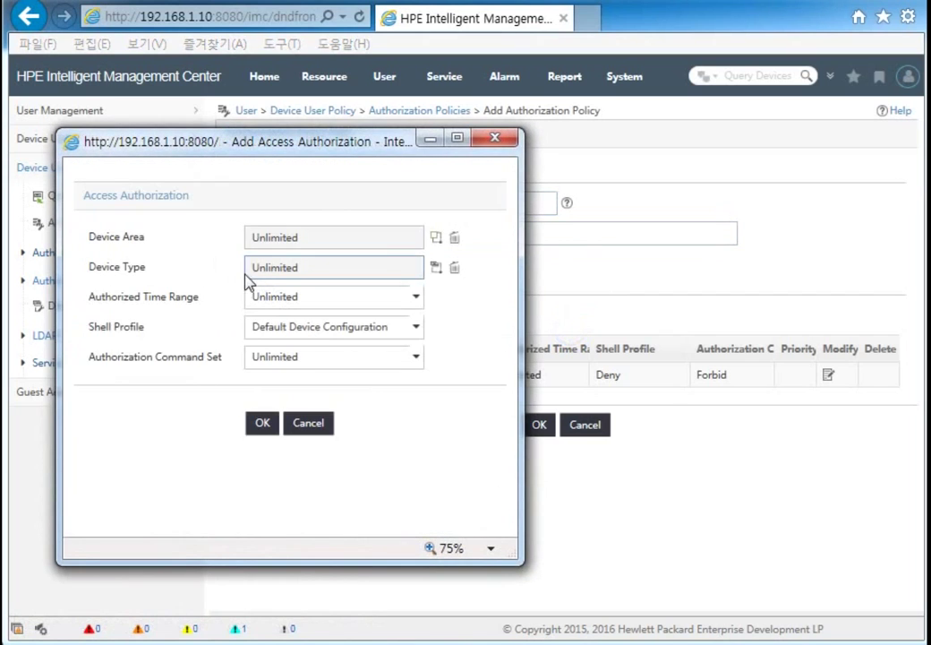
{"action": "left_click", "coordinate": [435, 239]}
{"action": "left_click", "coordinate": [105, 259]}
{"action": "left_click", "coordinate": [221, 324]}
{"action": "left_click", "coordinate": [435, 270]}
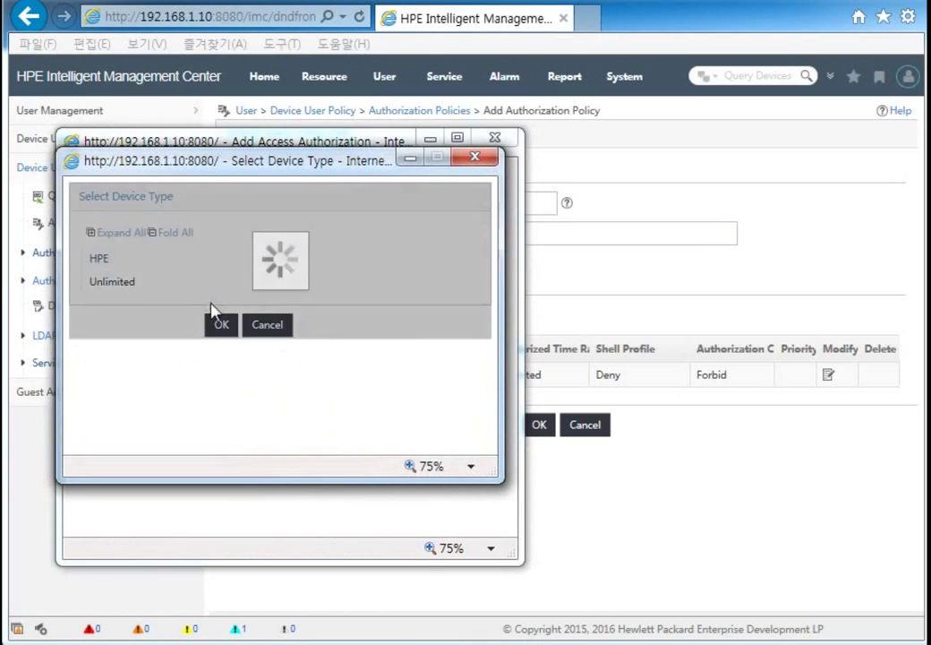
{"action": "left_click", "coordinate": [222, 326]}
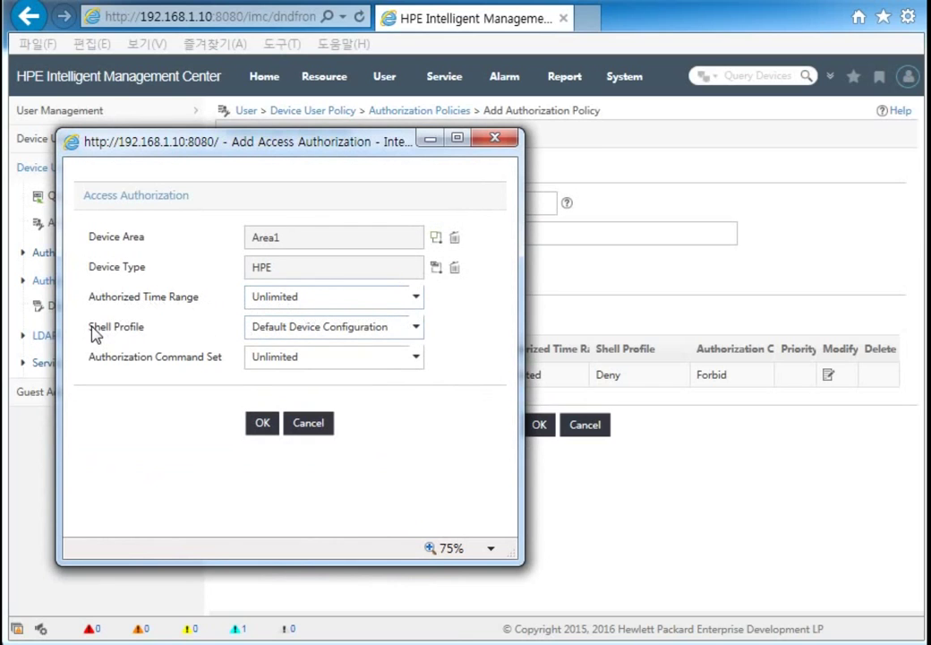
{"action": "left_click", "coordinate": [322, 339]}
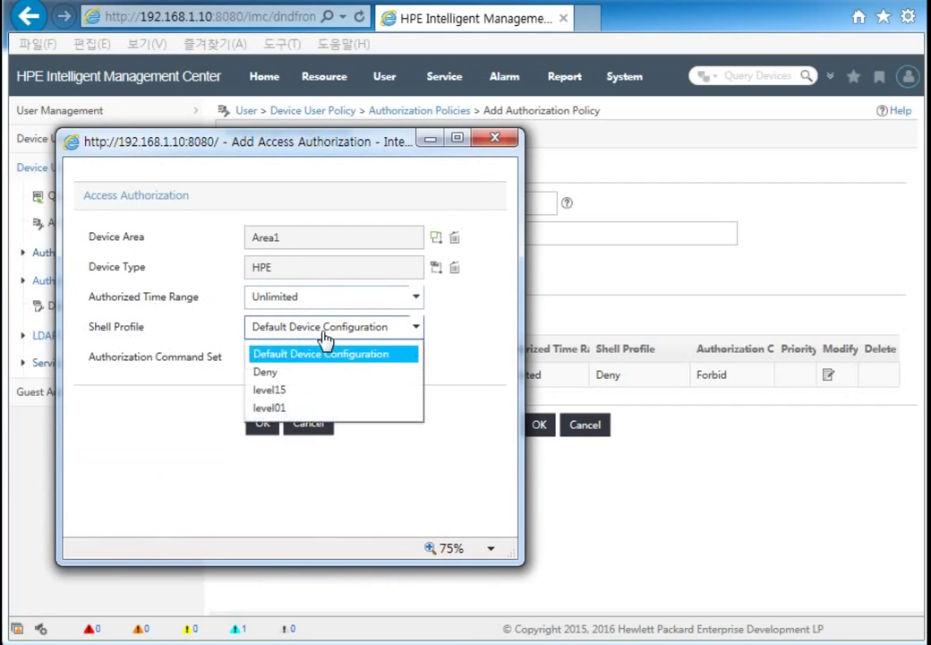
{"action": "left_click", "coordinate": [277, 398]}
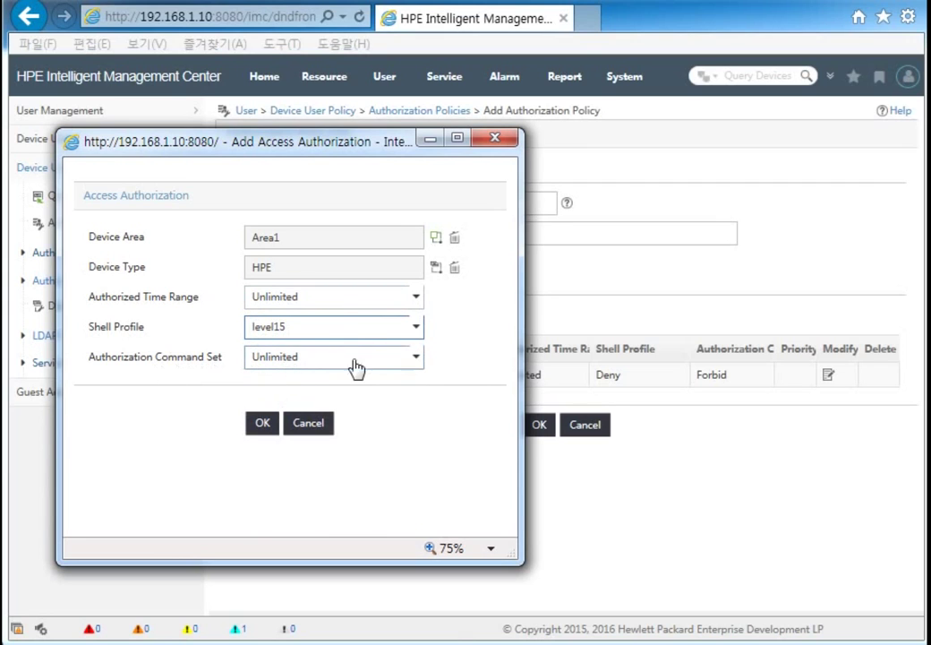
{"action": "left_click", "coordinate": [414, 361]}
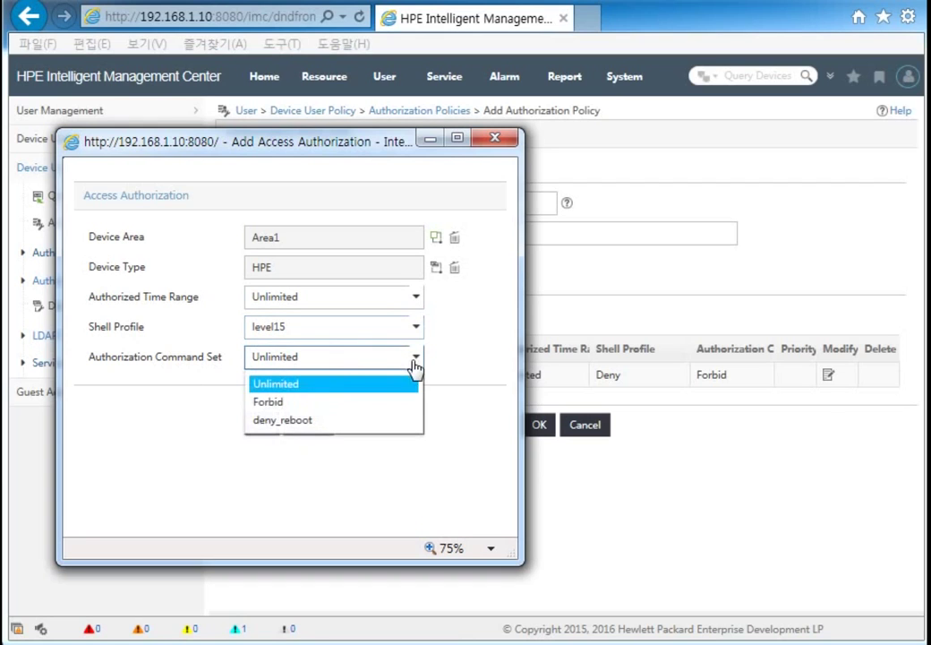
{"action": "left_click", "coordinate": [301, 421]}
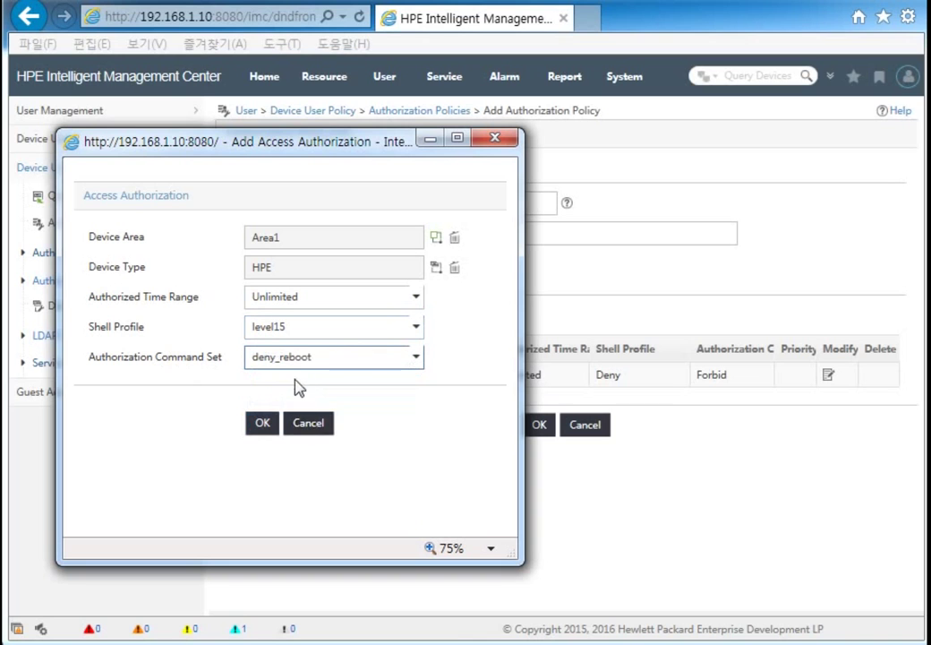
{"action": "left_click", "coordinate": [264, 427]}
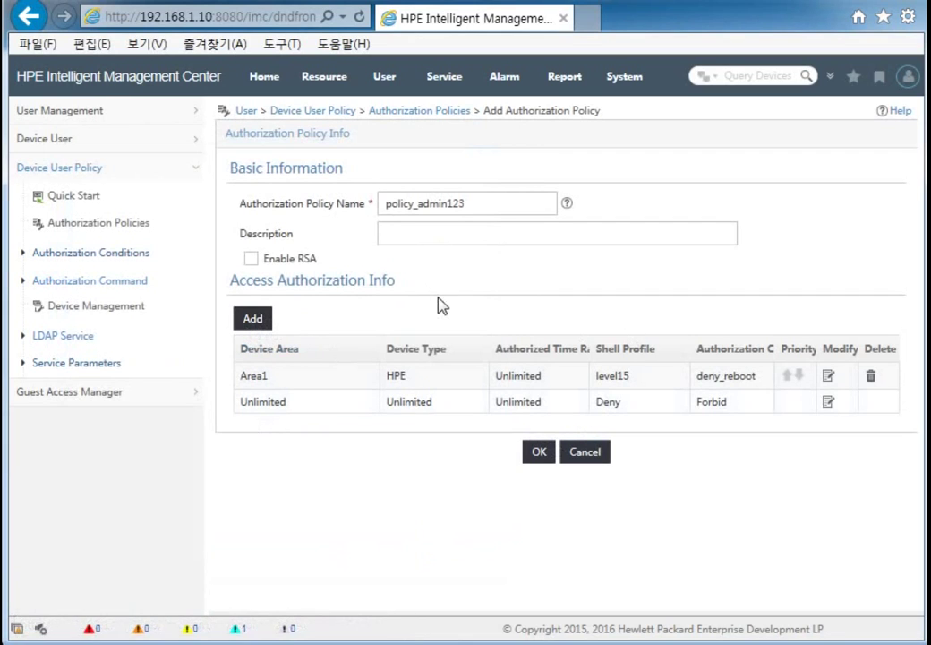
{"action": "left_click", "coordinate": [536, 454]}
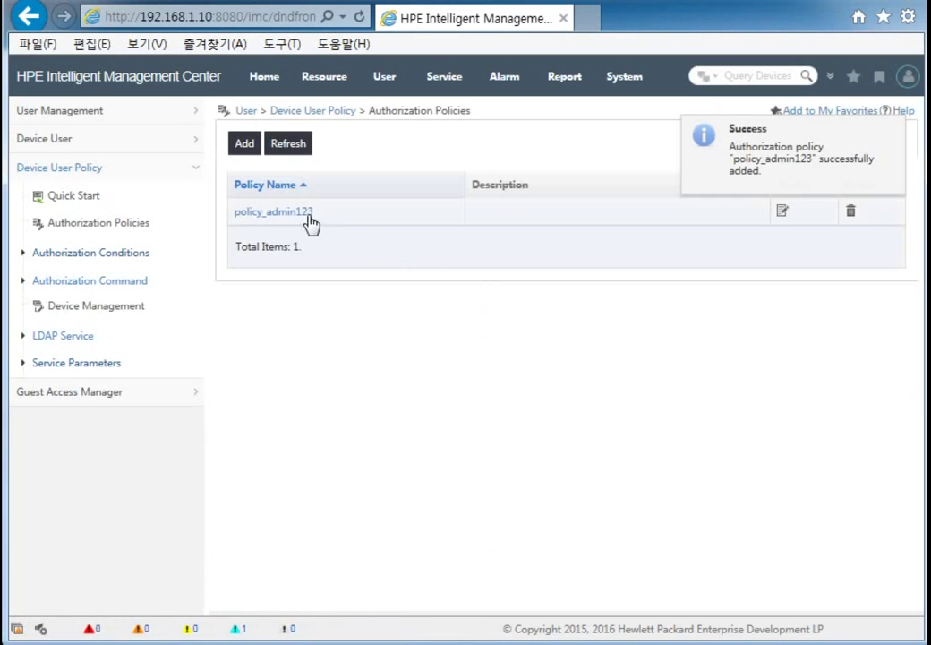
Step: Create authorization policy policy_monitor123 with an access rule restricted to device area Area1
{"action": "left_click", "coordinate": [245, 146]}
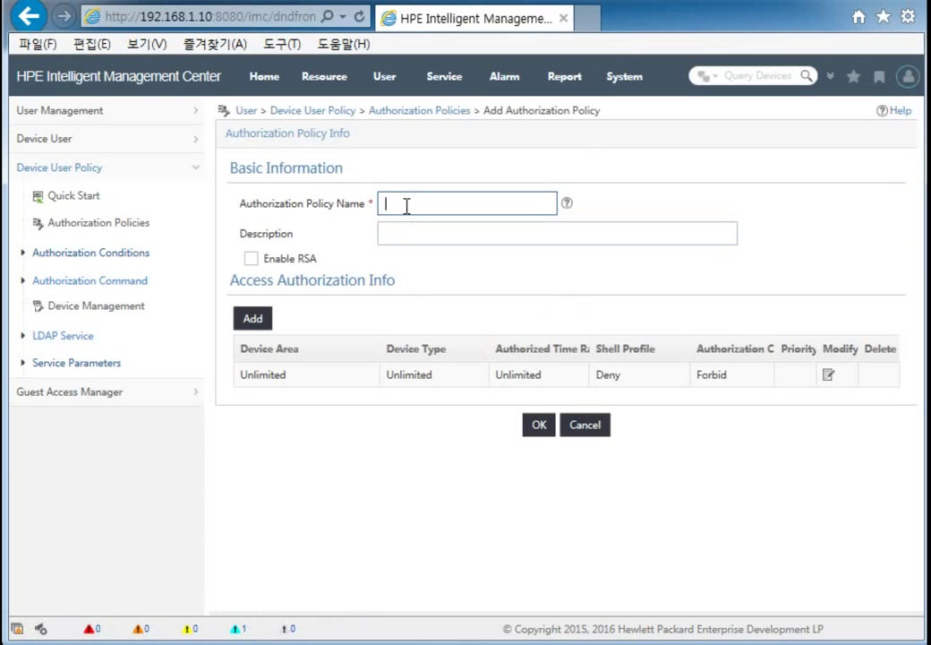
{"action": "type", "text": "policy_monitor123"}
{"action": "left_click", "coordinate": [253, 321]}
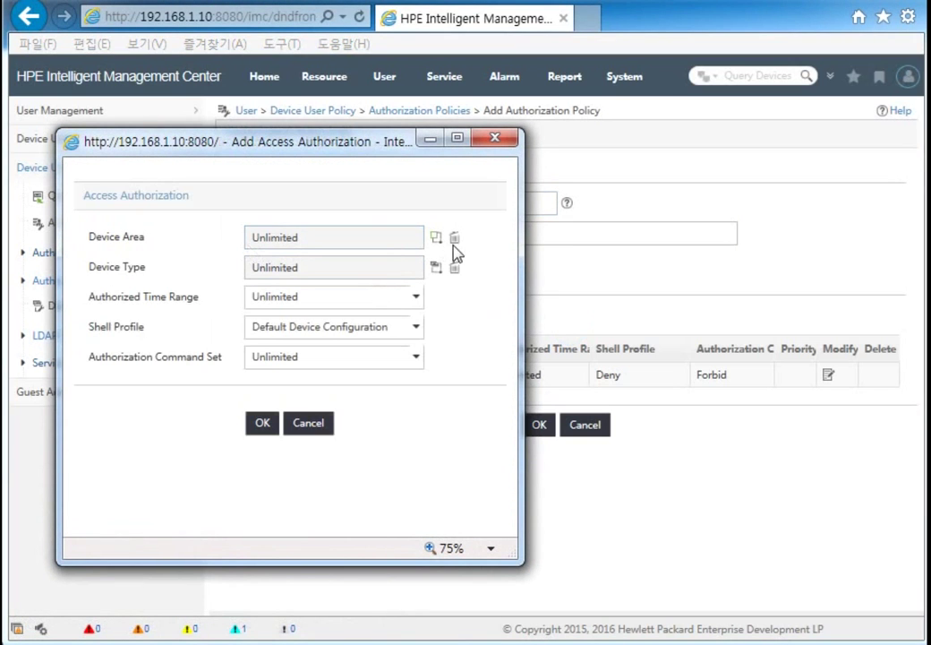
{"action": "left_click", "coordinate": [436, 237]}
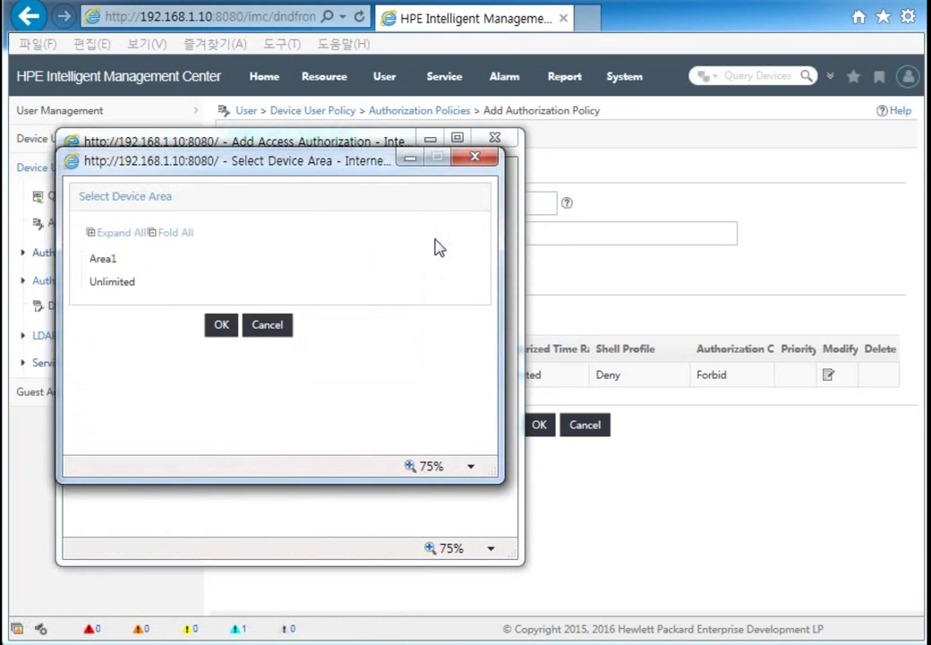
{"action": "left_click", "coordinate": [111, 262]}
{"action": "left_click", "coordinate": [222, 326]}
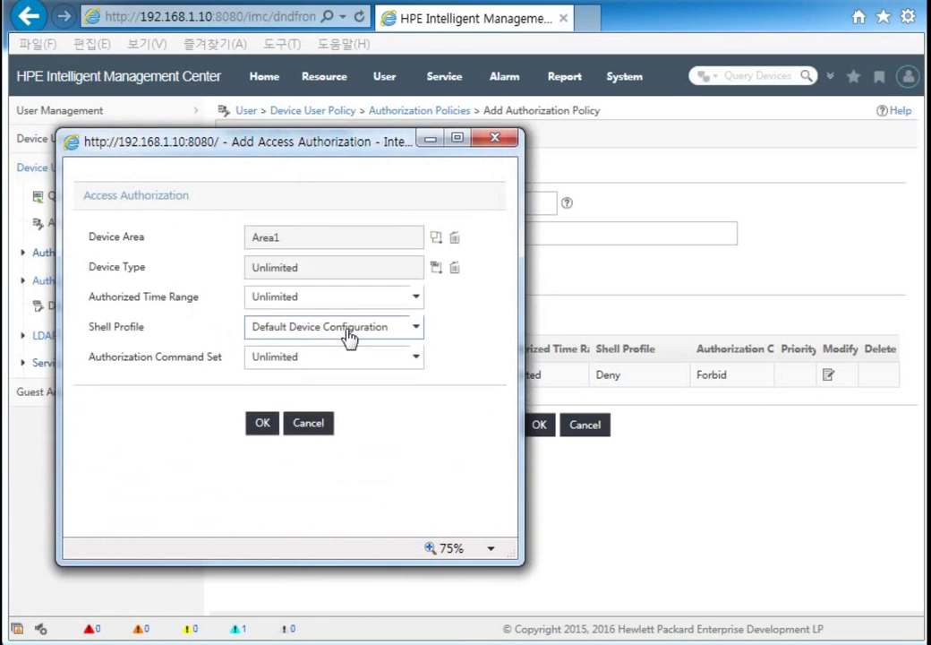
Step: Limit the rule to HPE devices with level01 shell access, save the policy, and return to the overview
{"action": "left_click", "coordinate": [436, 266]}
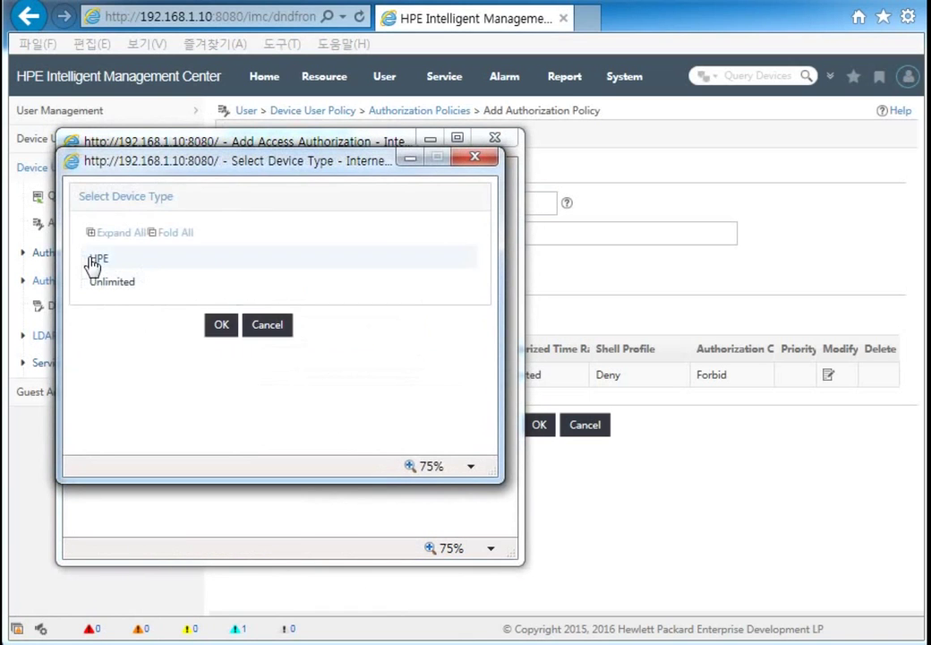
{"action": "left_click", "coordinate": [99, 259]}
{"action": "left_click", "coordinate": [221, 326]}
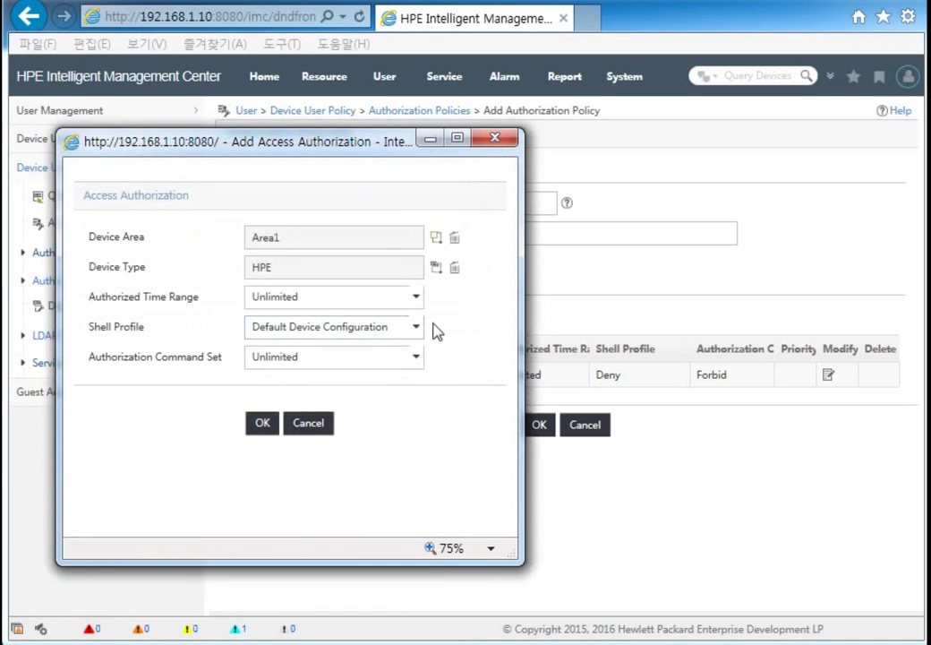
{"action": "left_click", "coordinate": [292, 331]}
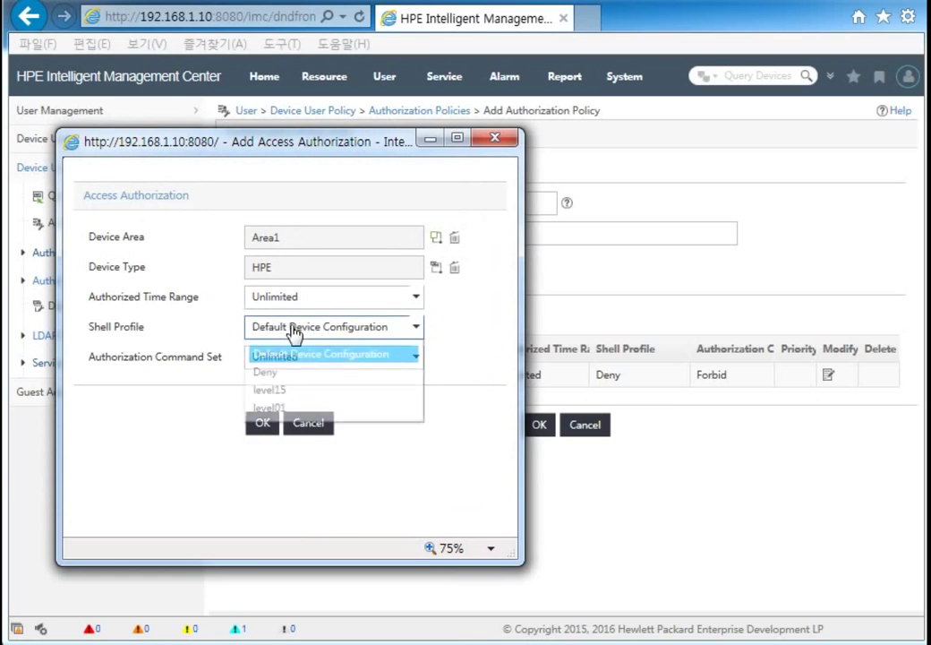
{"action": "left_click", "coordinate": [277, 407]}
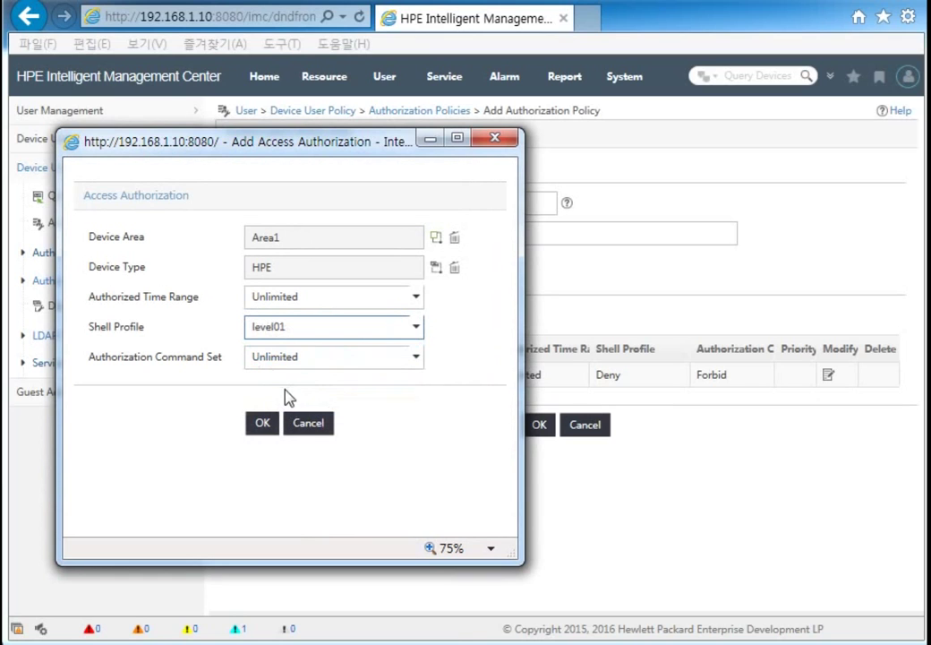
{"action": "left_click", "coordinate": [266, 426]}
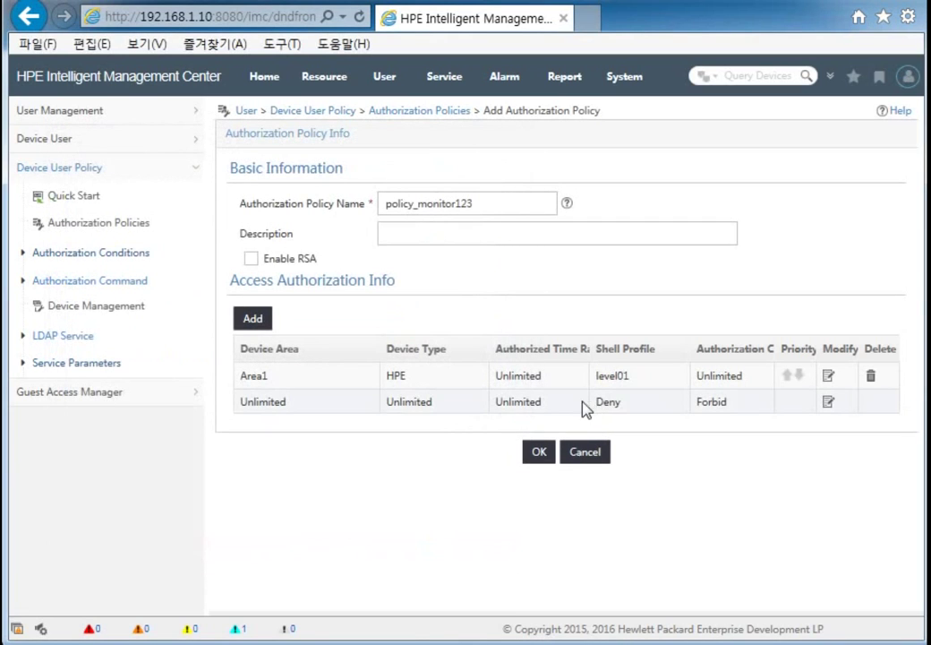
{"action": "left_click", "coordinate": [540, 453]}
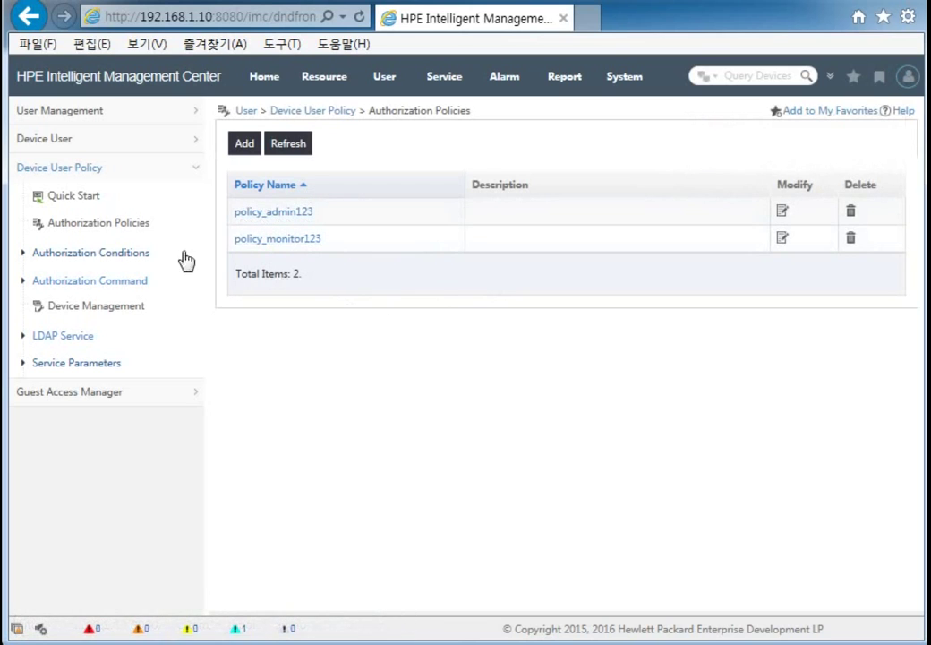
{"action": "left_click", "coordinate": [90, 204]}
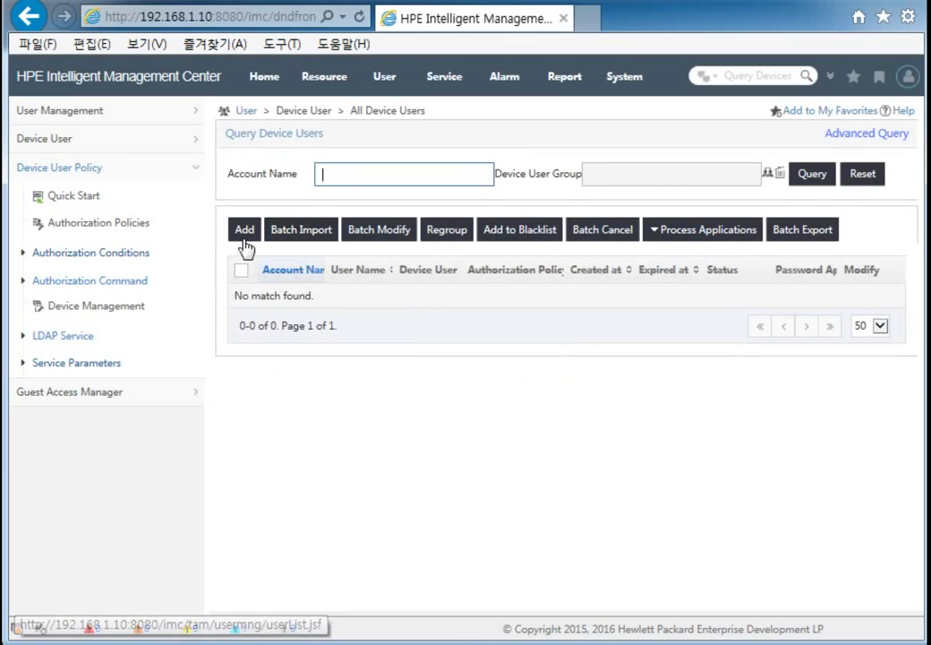
Step: Start a new device user with admin123 as account and user name, and fill in the password twice
{"action": "left_click", "coordinate": [245, 231]}
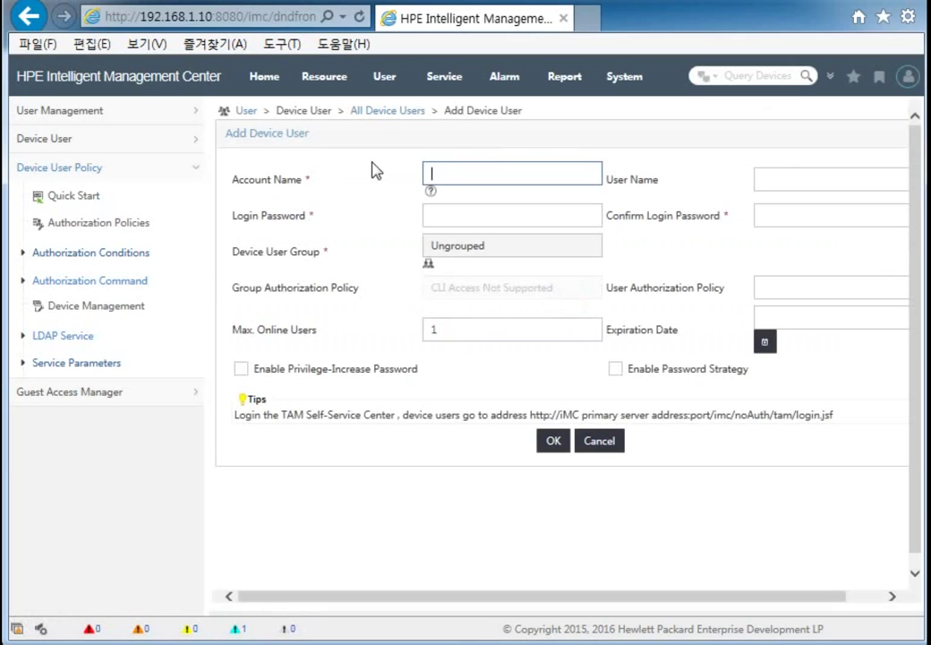
{"action": "type", "text": "admin123"}
{"action": "left_click_drag", "start_coordinate": [530, 173], "coordinate": [430, 174]}
{"action": "key", "text": "ctrl+c"}
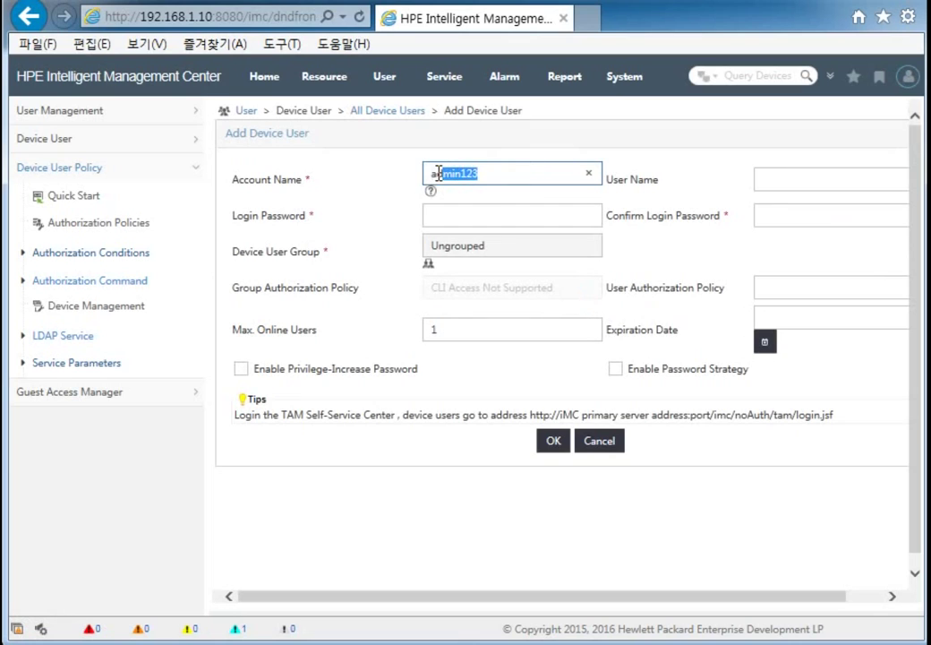
{"action": "left_click", "coordinate": [772, 183]}
{"action": "key", "text": "ctrl+v"}
{"action": "left_click", "coordinate": [500, 214]}
{"action": "key", "text": "ctrl+v"}
{"action": "left_click", "coordinate": [775, 216]}
{"action": "key", "text": "ctrl+v"}
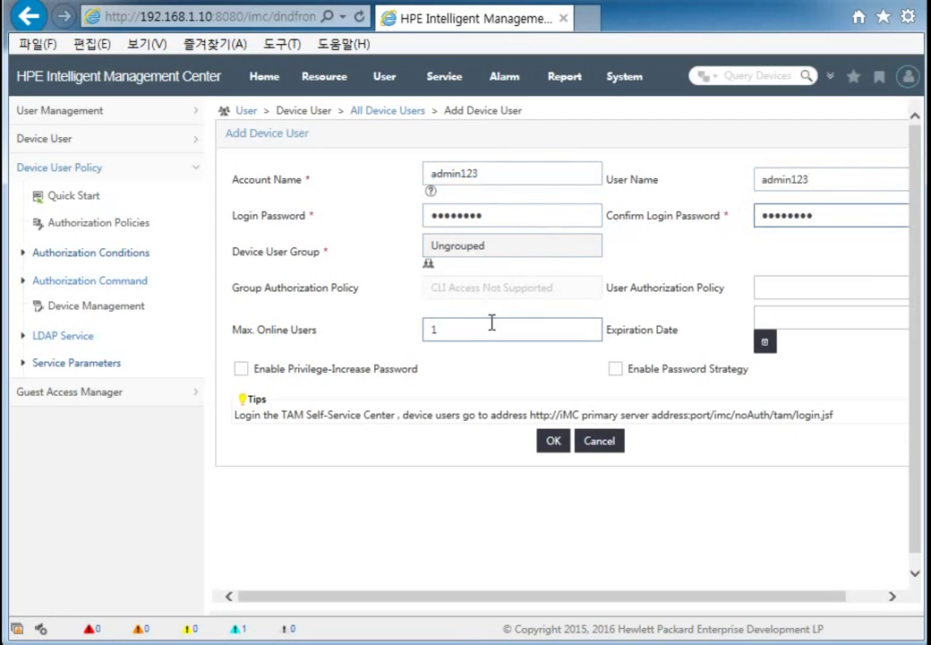
Step: Assign policy_admin123, set Max. Online Users to 5, and save the device user
{"action": "left_click", "coordinate": [806, 293]}
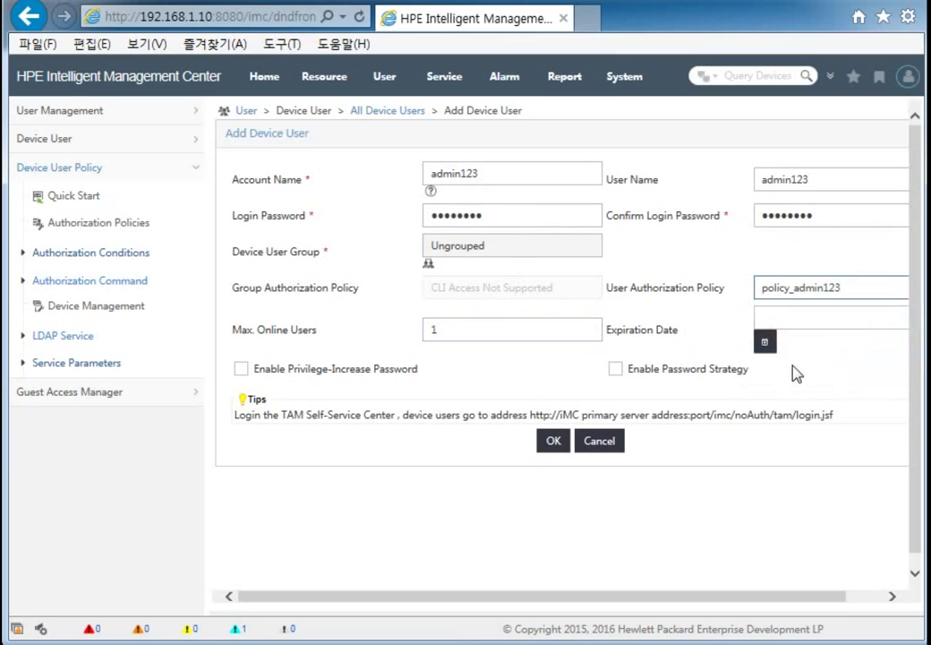
{"action": "double_click", "coordinate": [442, 329]}
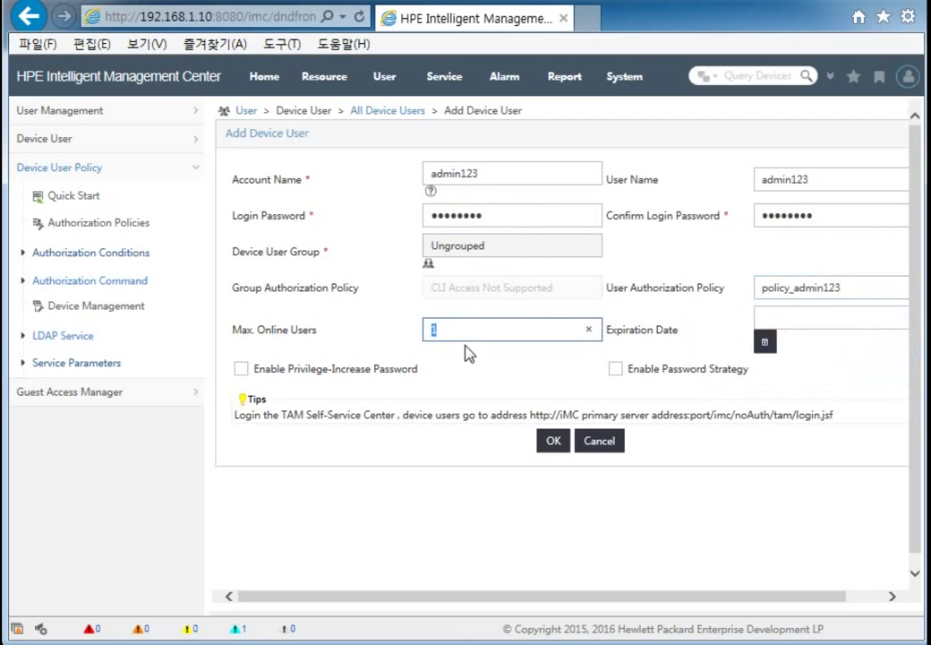
{"action": "type", "text": "5"}
{"action": "left_click", "coordinate": [548, 443]}
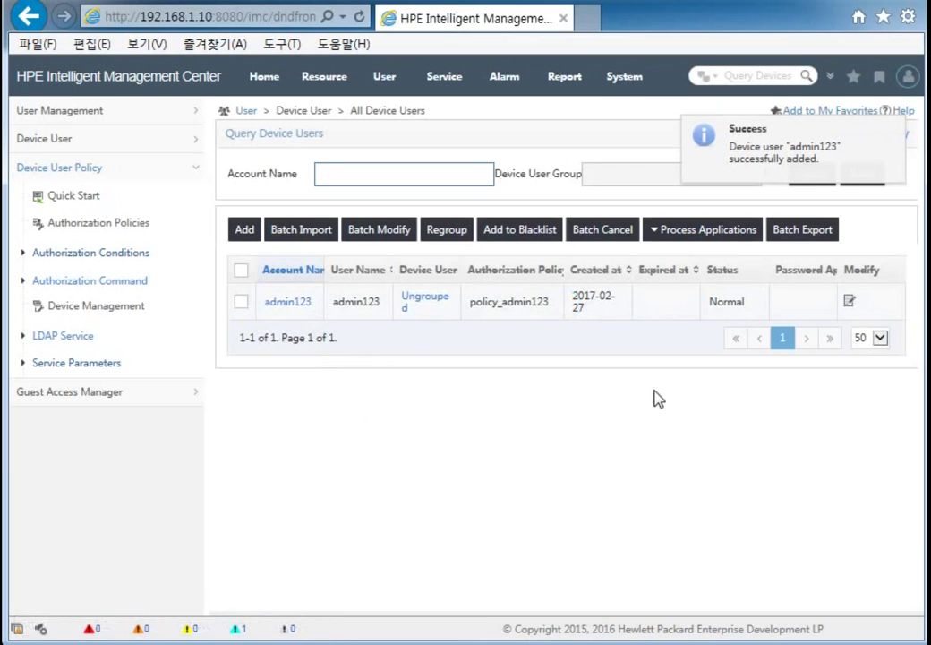
Step: Start another device user with monitor123 as account and user name, and fill in the password twice
{"action": "left_click", "coordinate": [247, 232]}
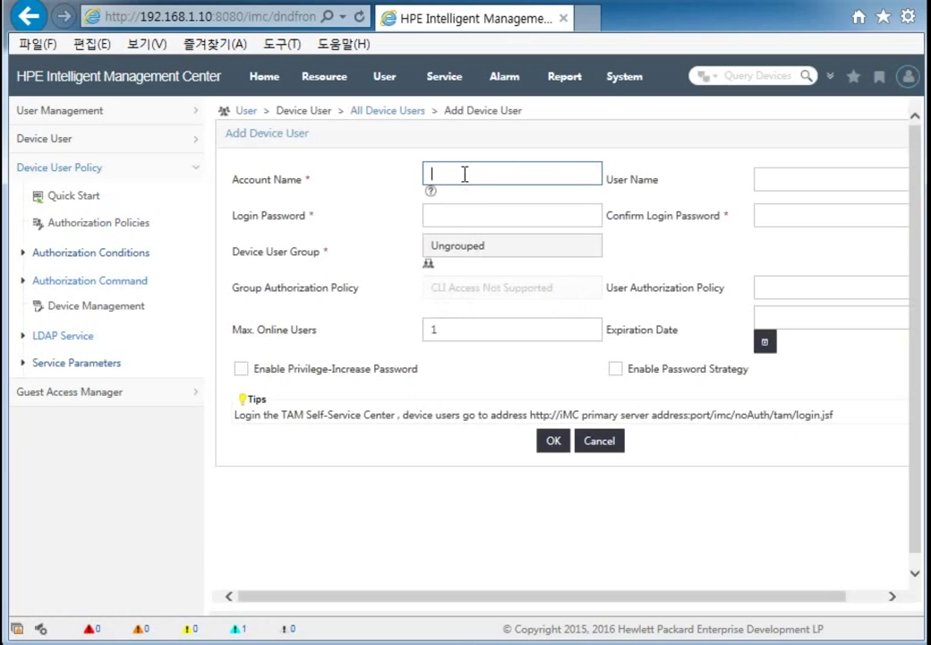
{"action": "type", "text": "monitor123"}
{"action": "left_click_drag", "start_coordinate": [483, 173], "coordinate": [429, 173]}
{"action": "key", "text": "ctrl+c"}
{"action": "left_click", "coordinate": [773, 176]}
{"action": "key", "text": "ctrl+v"}
{"action": "left_click", "coordinate": [503, 216]}
{"action": "key", "text": "ctrl+v"}
{"action": "left_click", "coordinate": [781, 217]}
{"action": "key", "text": "ctrl+v"}
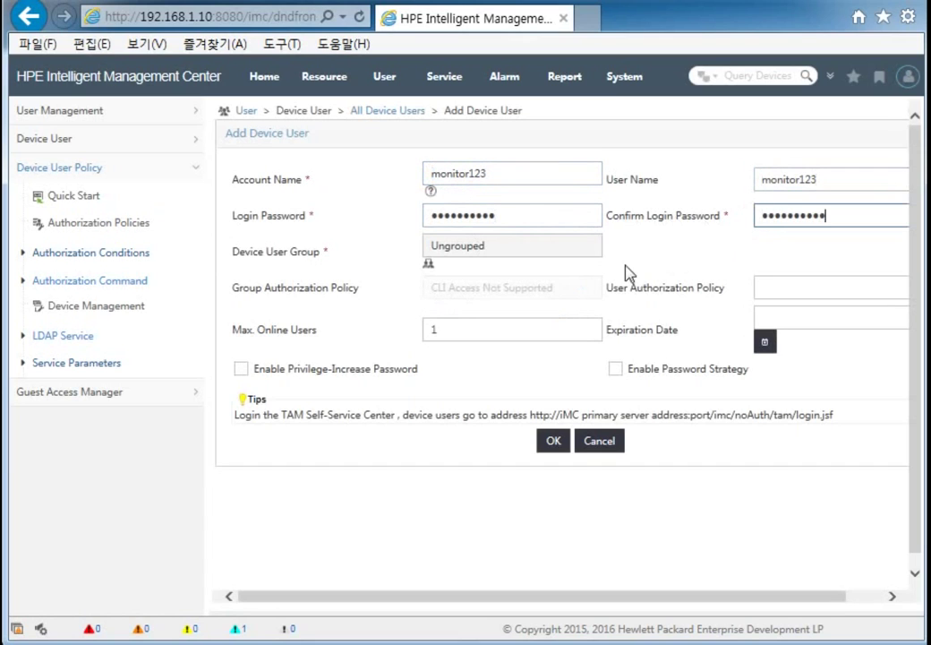
Step: Set Max. Online Users to 5, choose policy_monitor123, and save the device user
{"action": "left_click_drag", "start_coordinate": [493, 335], "coordinate": [395, 341]}
{"action": "type", "text": "5"}
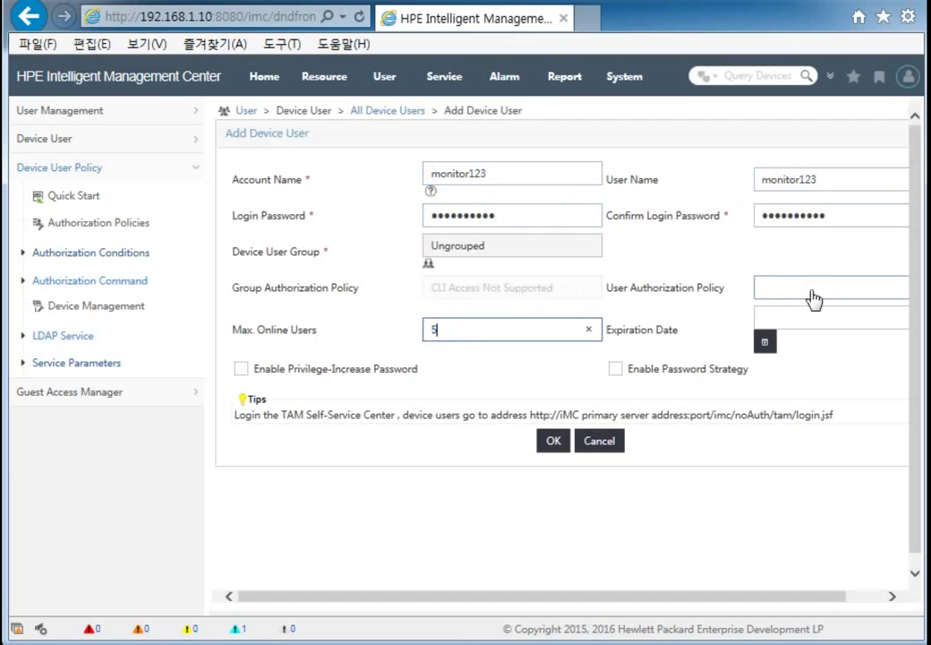
{"action": "left_click", "coordinate": [812, 297]}
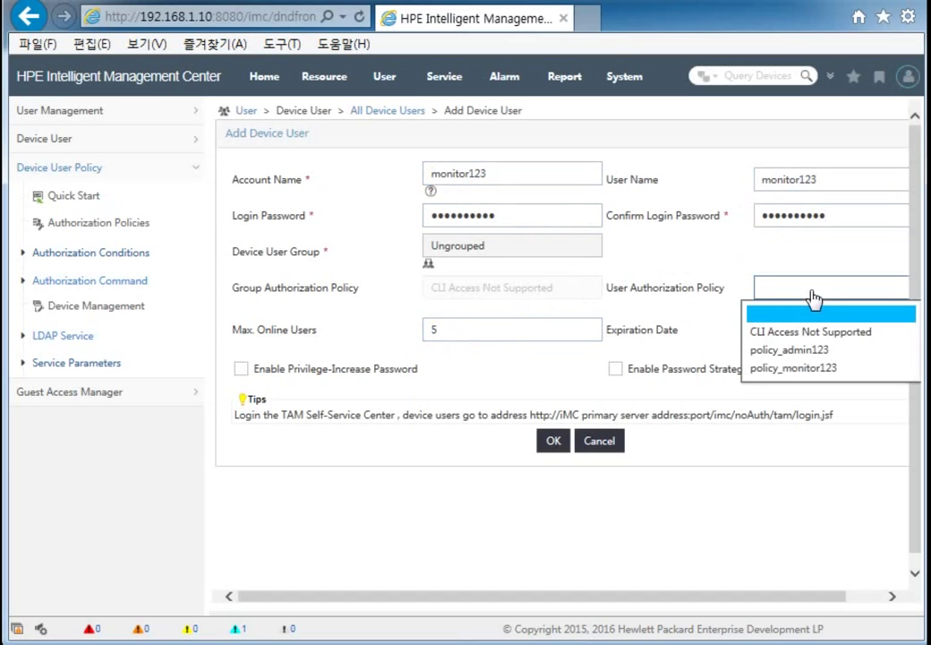
{"action": "left_click", "coordinate": [805, 369]}
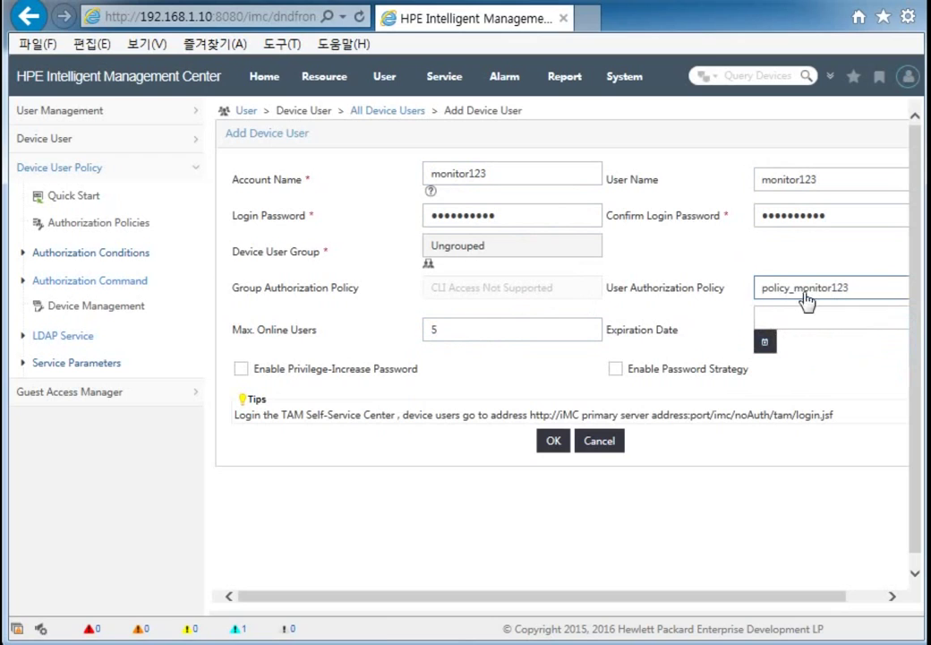
{"action": "left_click", "coordinate": [554, 442]}
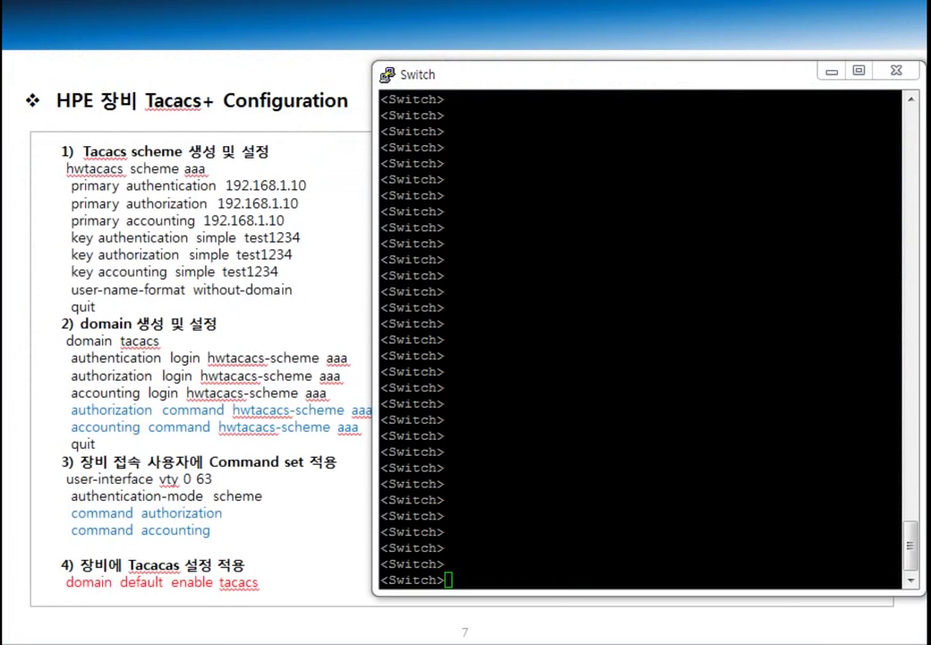
Step: Enter system view on the switch and create HWTACACS scheme aaa
{"action": "left_click", "coordinate": [652, 358]}
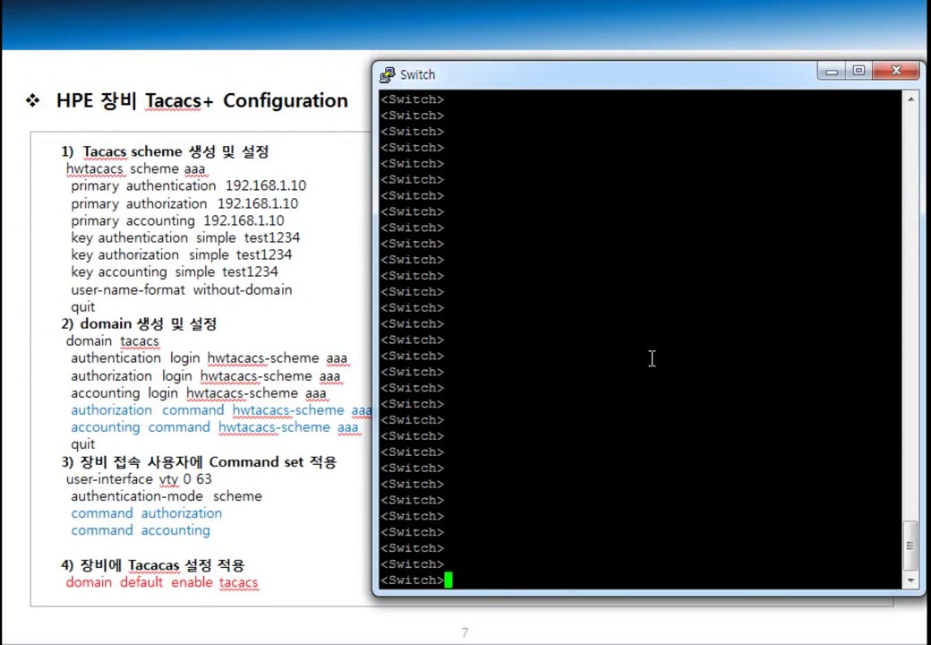
{"action": "type", "text": "sys"}
{"action": "key", "text": "Return"}
{"action": "key", "text": "Return"}
{"action": "key", "text": "Return"}
{"action": "key", "text": "Return"}
{"action": "key", "text": "Return"}
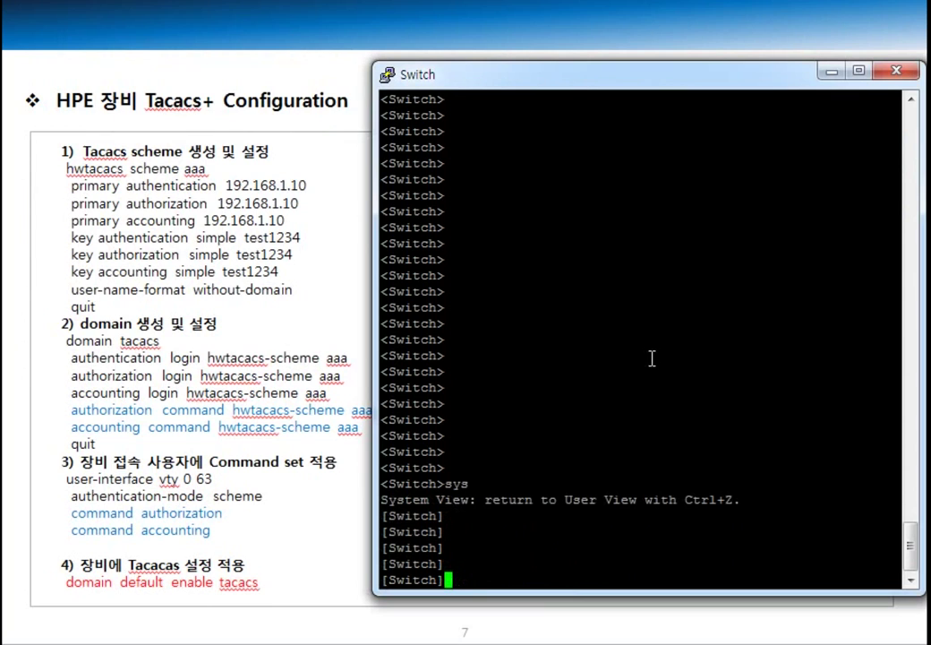
{"action": "left_click_drag", "start_coordinate": [568, 594], "coordinate": [557, 494]}
{"action": "key", "text": "Return"}
{"action": "key", "text": "Return"}
{"action": "key", "text": "Return"}
{"action": "key", "text": "Return"}
{"action": "key", "text": "Return"}
{"action": "key", "text": "Return"}
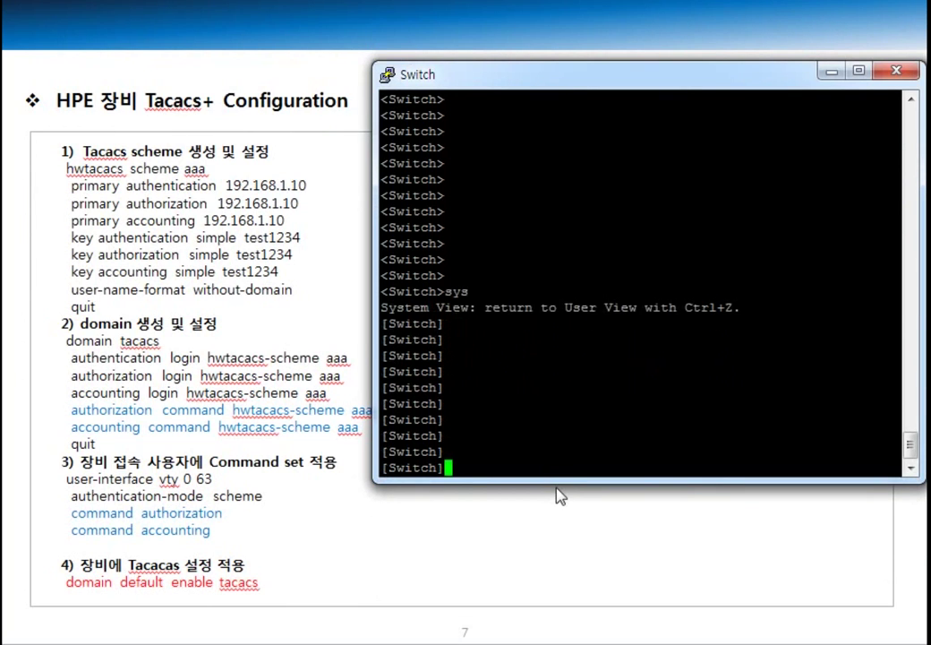
{"action": "type", "text": "hw"}
{"action": "key", "text": "Tab"}
{"action": "type", "text": "sc"}
{"action": "key", "text": "Tab"}
{"action": "type", "text": "aaa"}
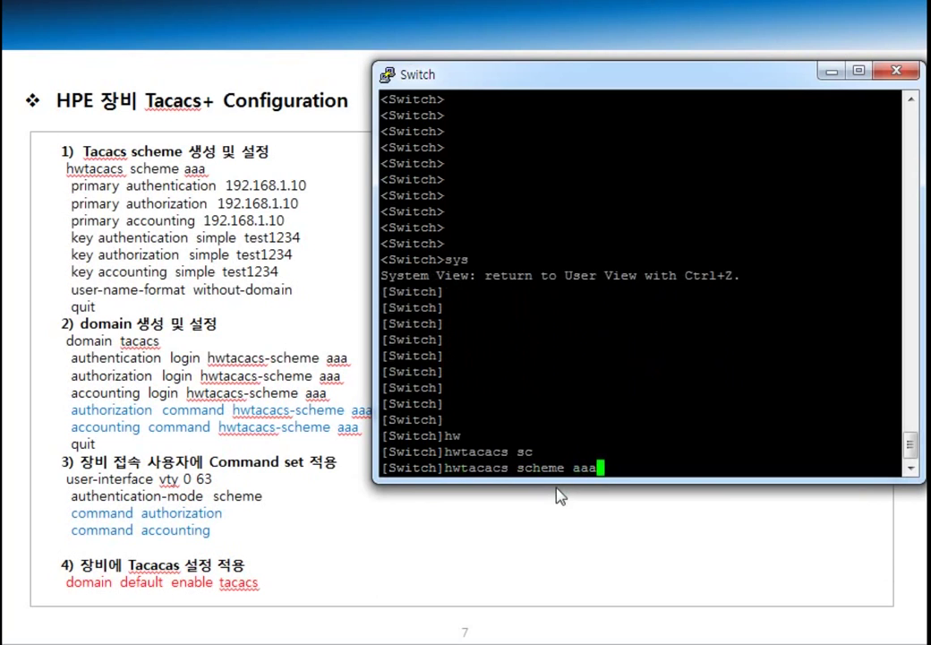
{"action": "key", "text": "Return"}
{"action": "key", "text": "Return"}
Step: Set 192.168.1.10 as the primary authentication and authorization server for scheme aaa
{"action": "type", "text": "pri"}
{"action": "key", "text": "Tab"}
{"action": "type", "text": "auth"}
{"action": "key", "text": "Tab"}
{"action": "type", "text": "1"}
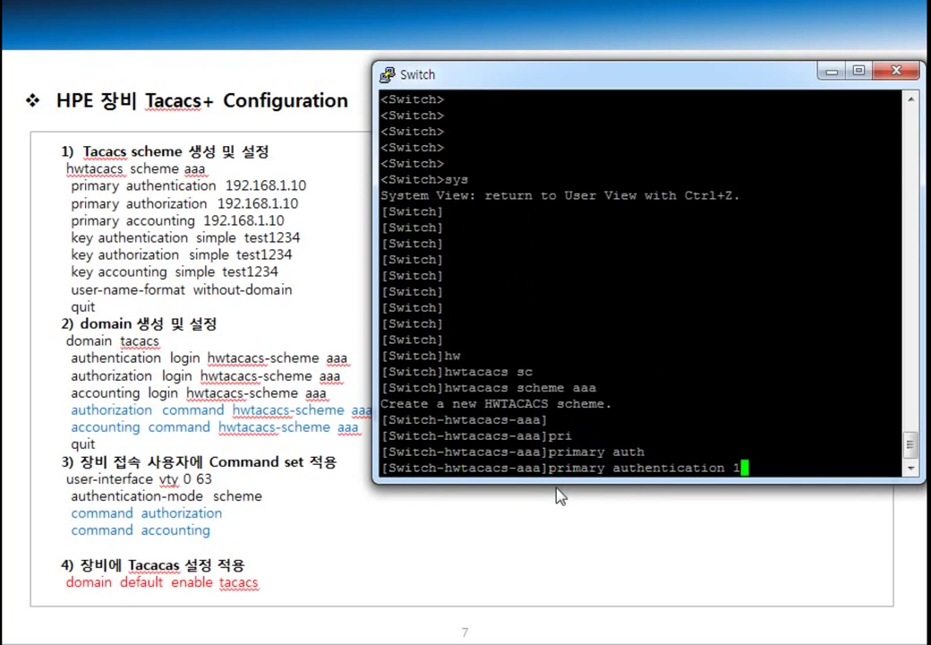
{"action": "type", "text": "92.168.1.10"}
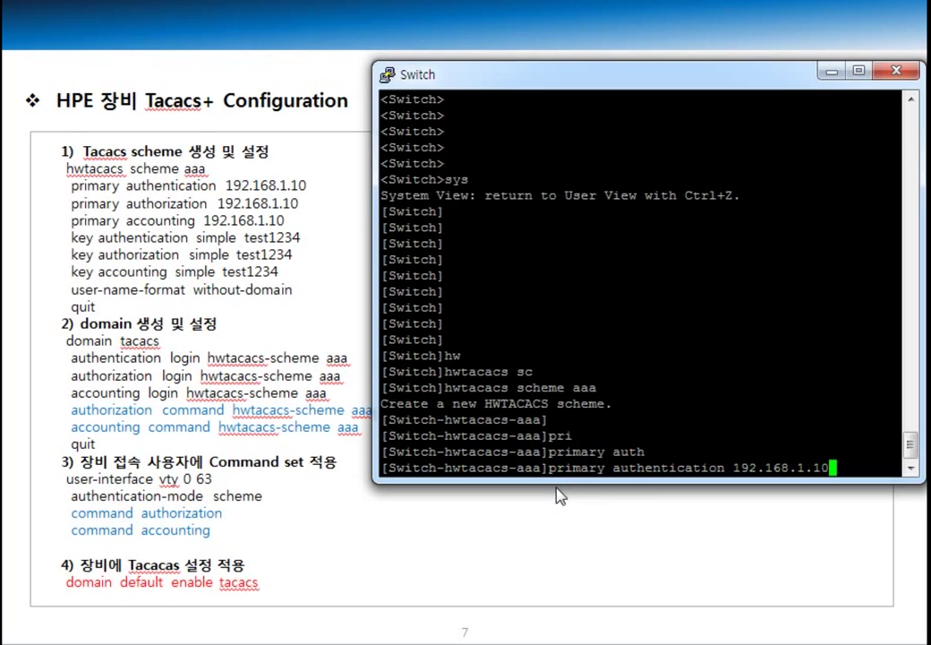
{"action": "key", "text": "Return"}
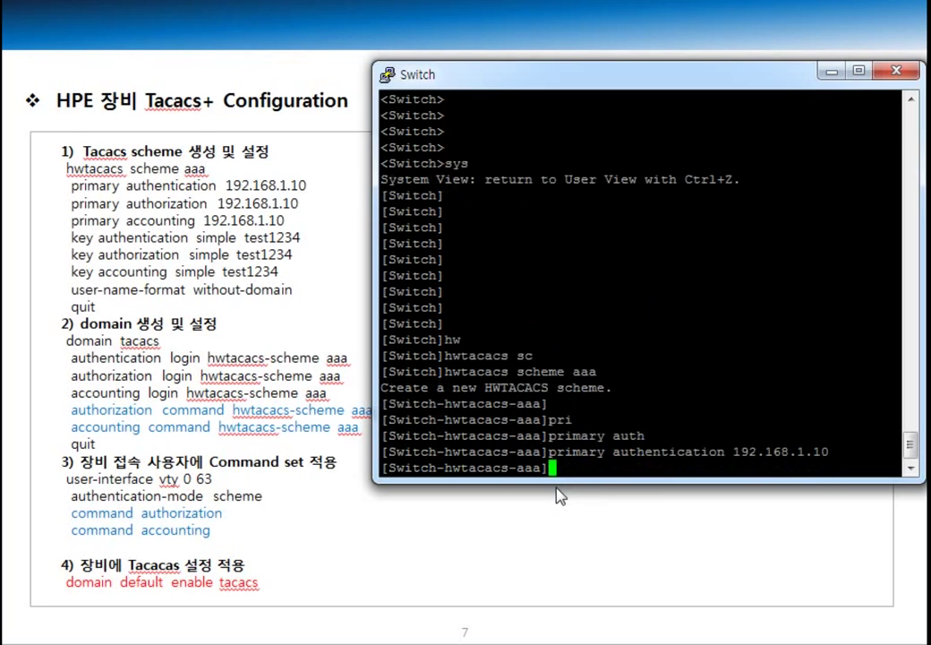
{"action": "type", "text": "pri"}
{"action": "key", "text": "Tab"}
{"action": "type", "text": "autho"}
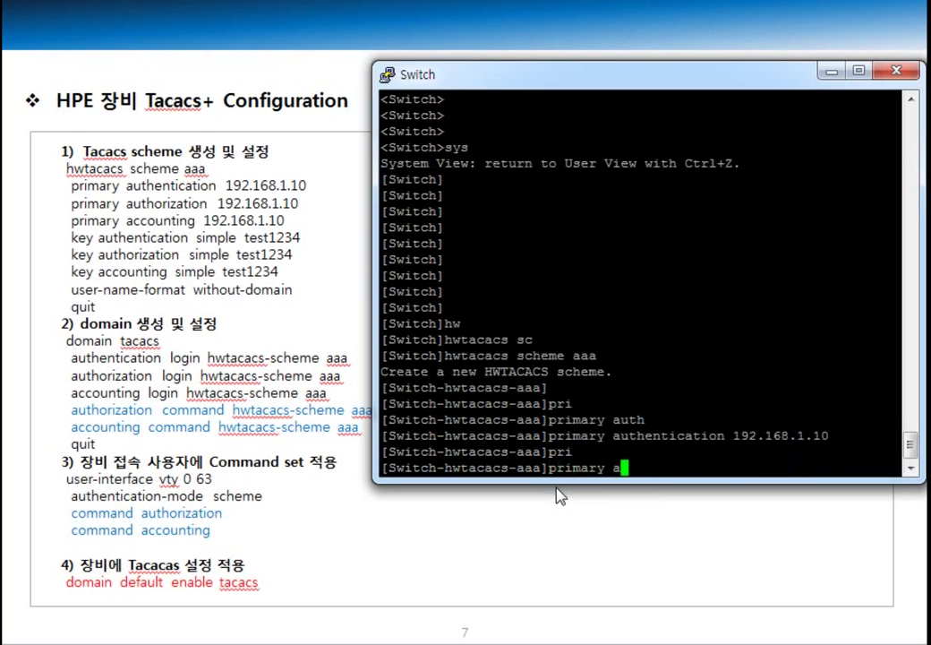
{"action": "key", "text": "Tab"}
{"action": "type", "text": "192"}
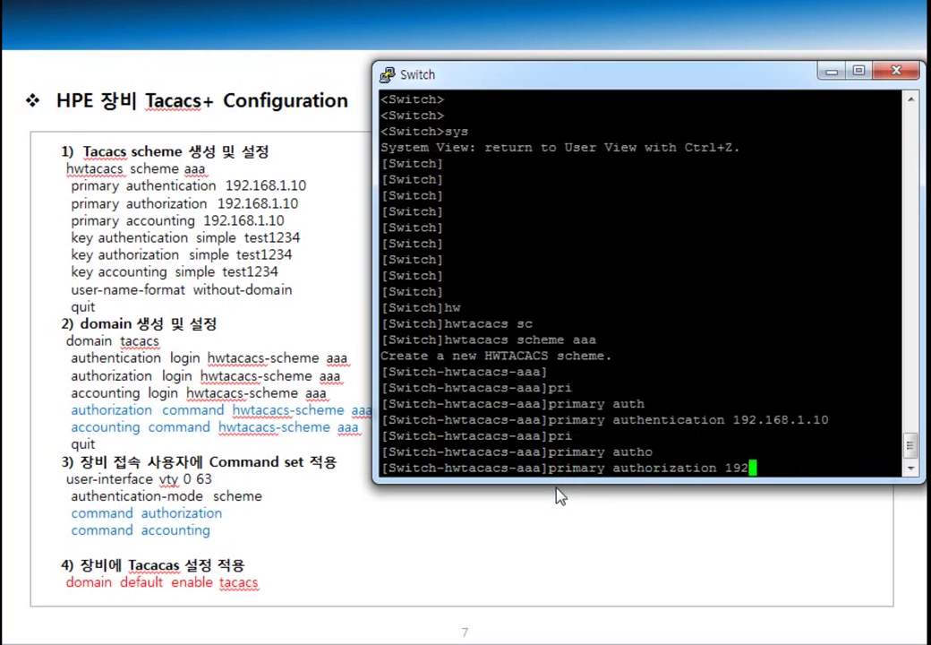
{"action": "type", "text": ".168.1.10"}
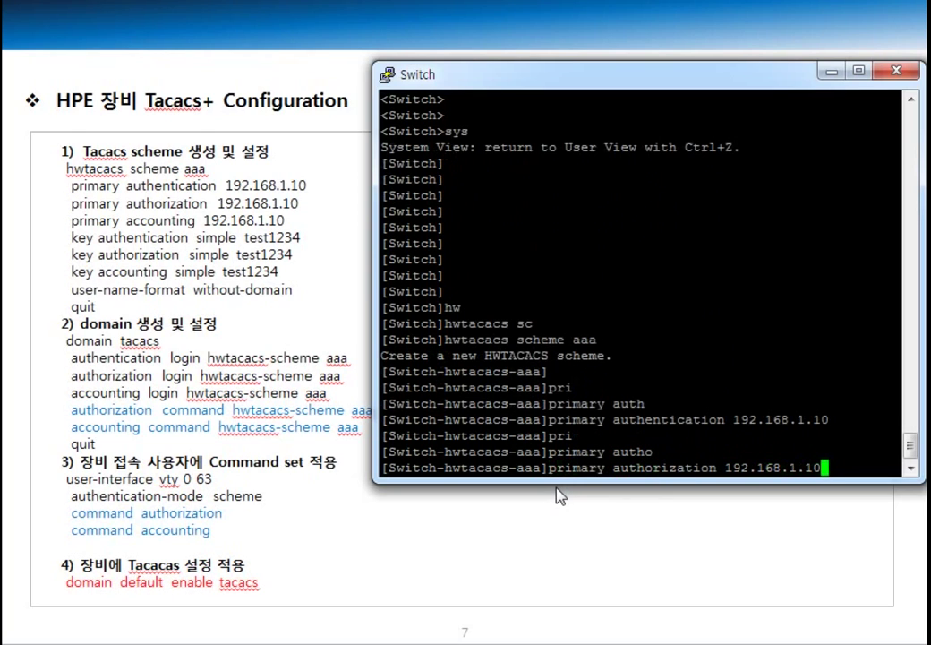
{"action": "key", "text": "Return"}
Step: Set 192.168.1.10 as the primary accounting server and display the scheme configuration
{"action": "type", "text": "primary a"}
{"action": "key", "text": "Tab"}
{"action": "type", "text": "acc"}
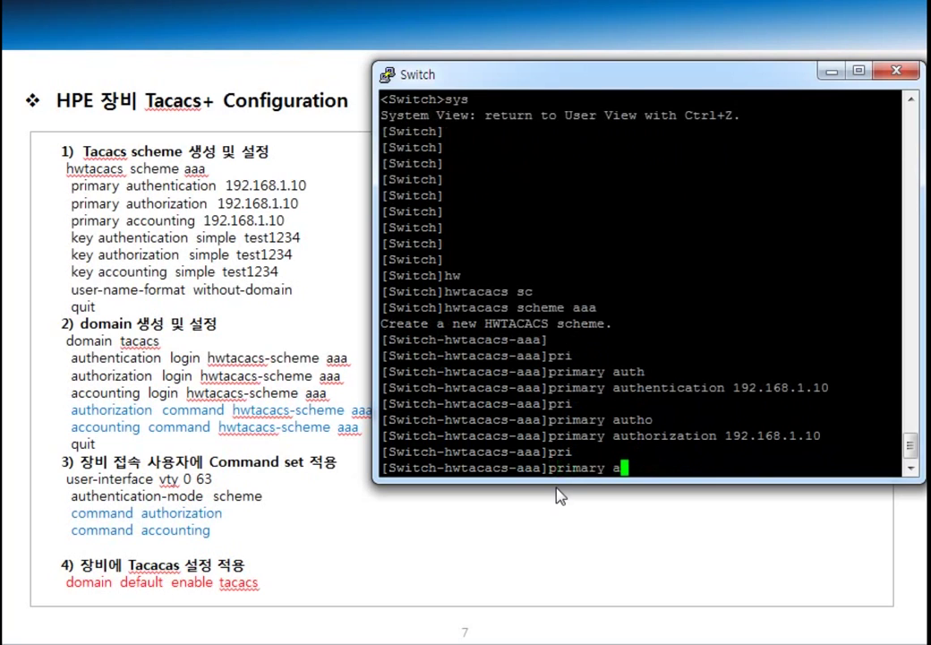
{"action": "key", "text": "Tab"}
{"action": "type", "text": "192.168.1.10"}
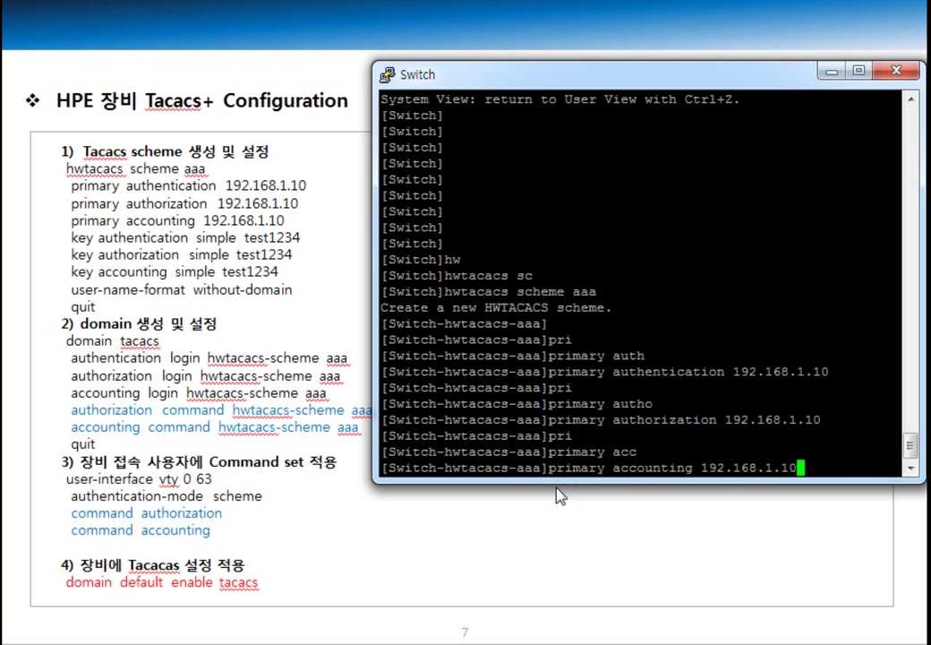
{"action": "key", "text": "Return"}
{"action": "key", "text": "Return"}
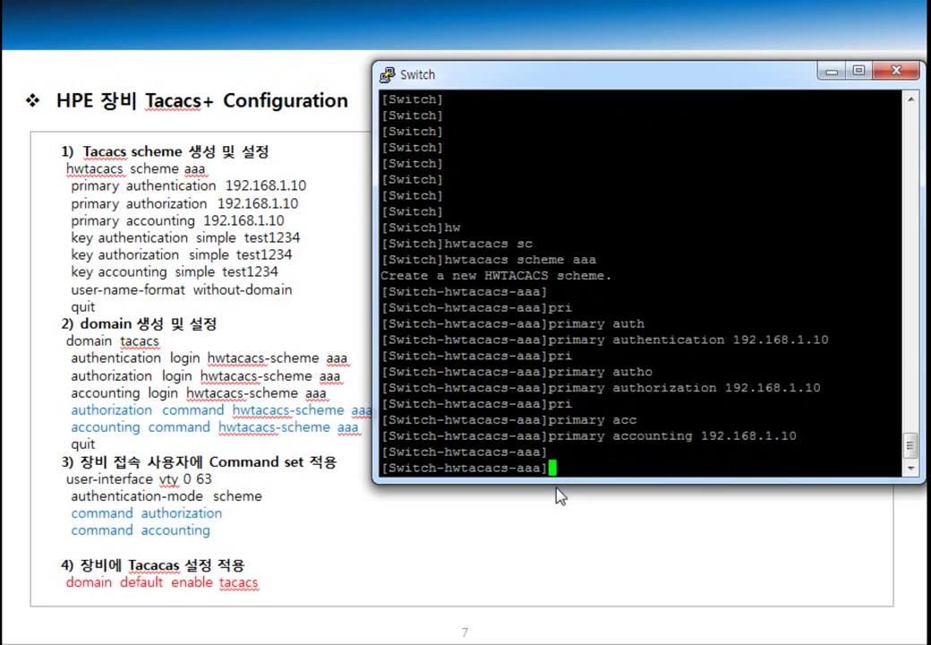
{"action": "type", "text": "dis th"}
{"action": "key", "text": "Return"}
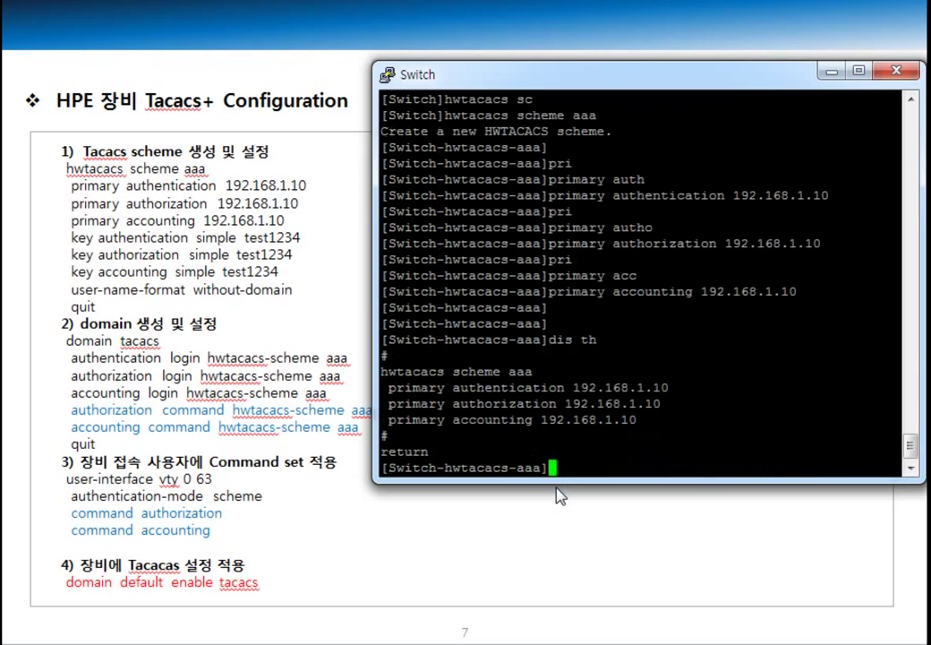
Step: Give scheme aaa's authentication and authorization servers the same simple shared key
{"action": "type", "text": "key auth"}
{"action": "key", "text": "Tab"}
{"action": "type", "text": "sim"}
{"action": "key", "text": "Tab"}
{"action": "type", "text": "test1234"}
{"action": "key", "text": "Return"}
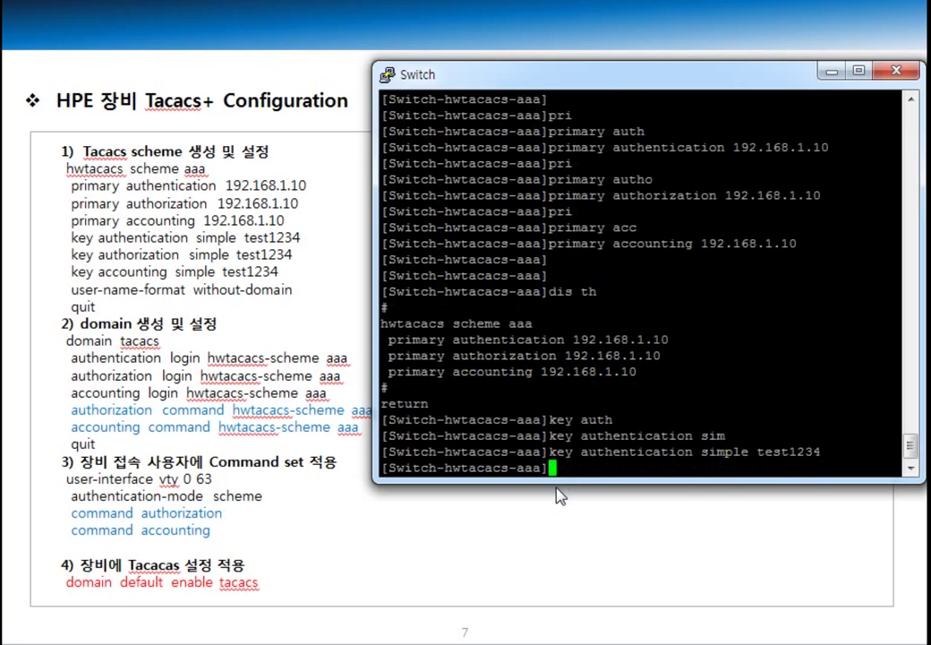
{"action": "type", "text": "key autho"}
{"action": "key", "text": "Tab"}
{"action": "type", "text": "sim"}
{"action": "key", "text": "Tab"}
{"action": "type", "text": "test1234"}
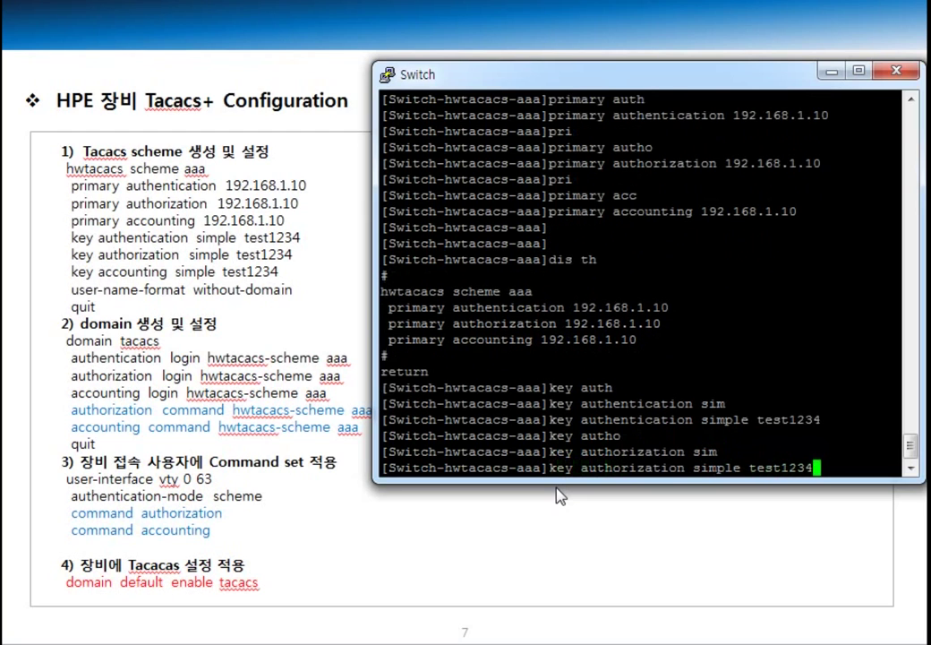
{"action": "key", "text": "Return"}
Step: Add the matching simple shared key for accounting and display the scheme configuration
{"action": "type", "text": "key acc"}
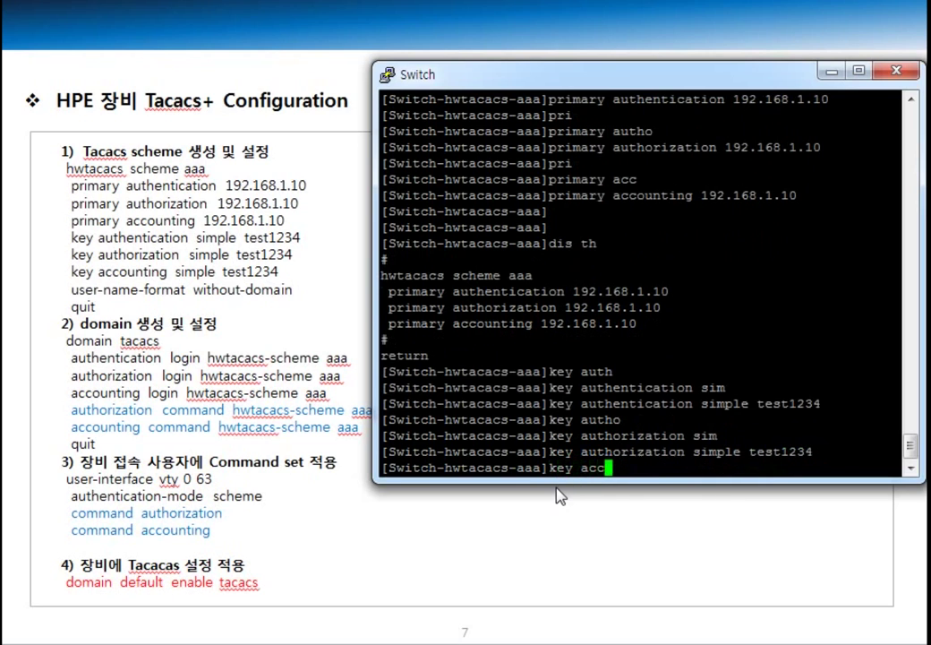
{"action": "key", "text": "Tab"}
{"action": "type", "text": "sim"}
{"action": "key", "text": "Tab"}
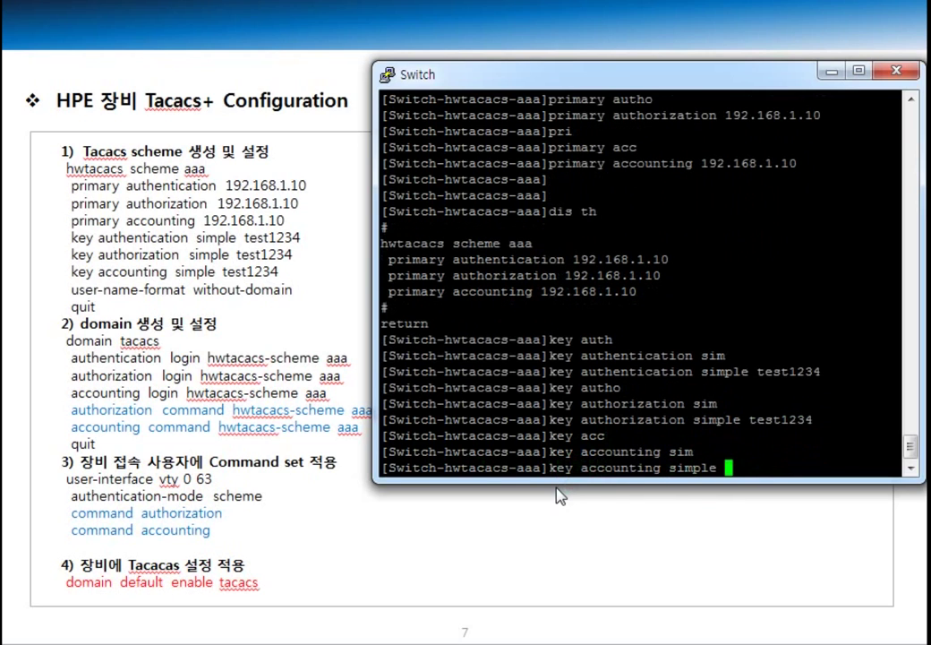
{"action": "type", "text": "test1234"}
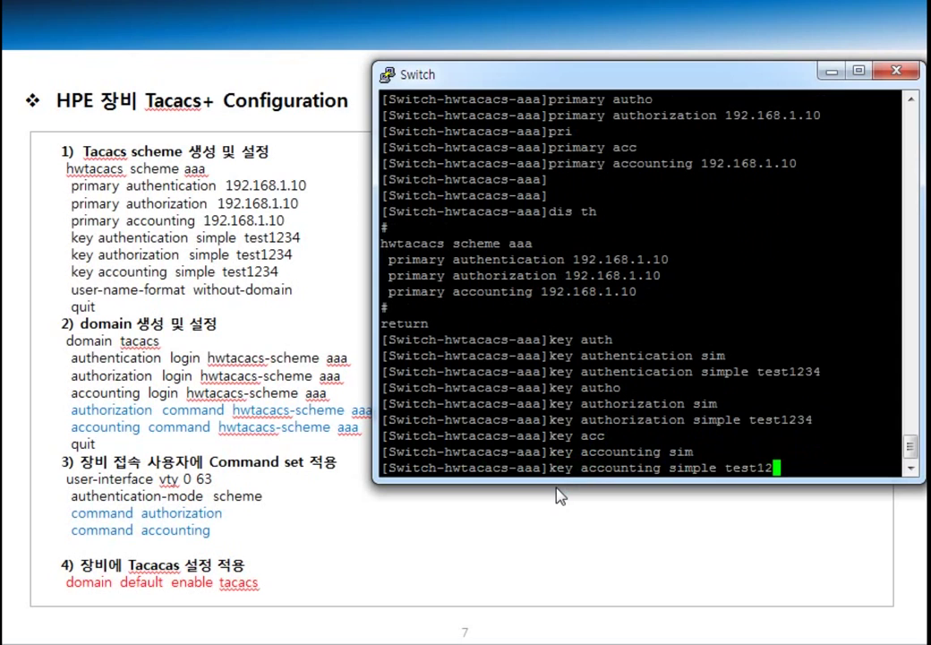
{"action": "key", "text": "Return"}
{"action": "key", "text": "Return"}
{"action": "key", "text": "Return"}
{"action": "type", "text": "dis th"}
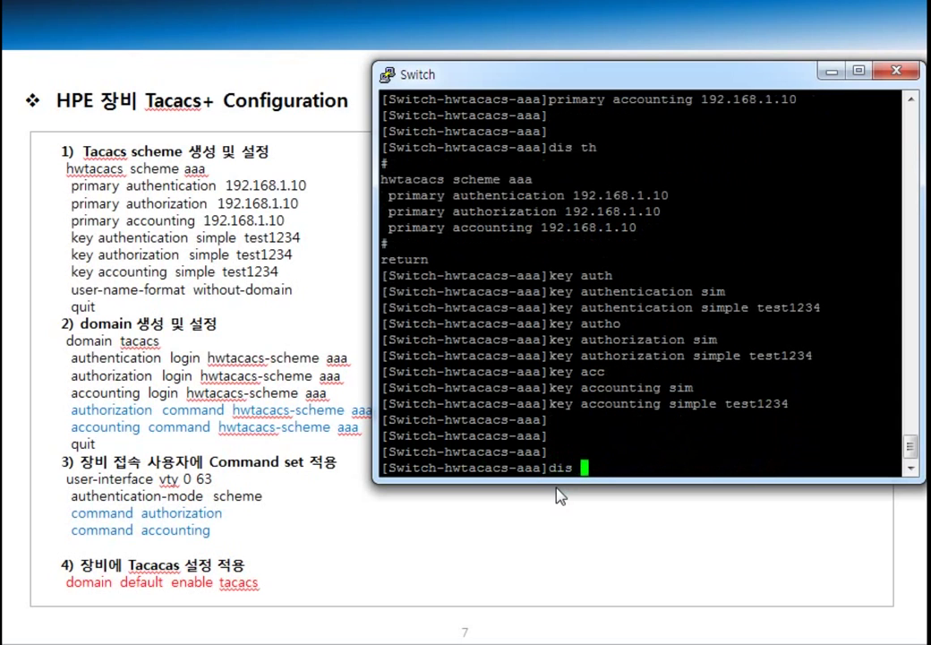
{"action": "key", "text": "Return"}
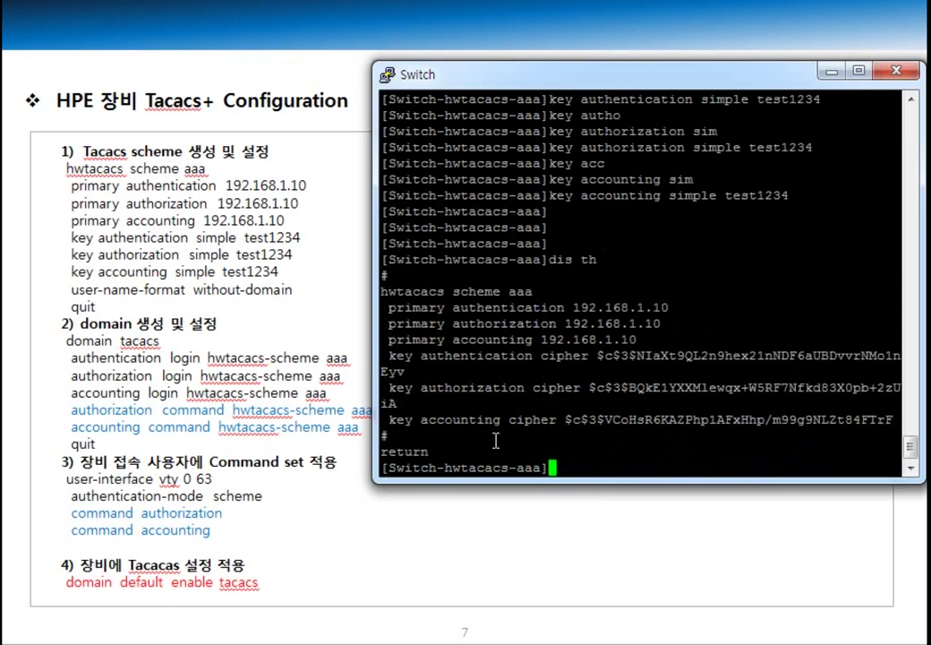
{"action": "left_click_drag", "start_coordinate": [374, 340], "coordinate": [342, 340]}
{"action": "type", "text": "dis th"}
{"action": "key", "text": "Return"}
{"action": "key", "text": "Return"}
{"action": "key", "text": "Return"}
{"action": "key", "text": "Return"}
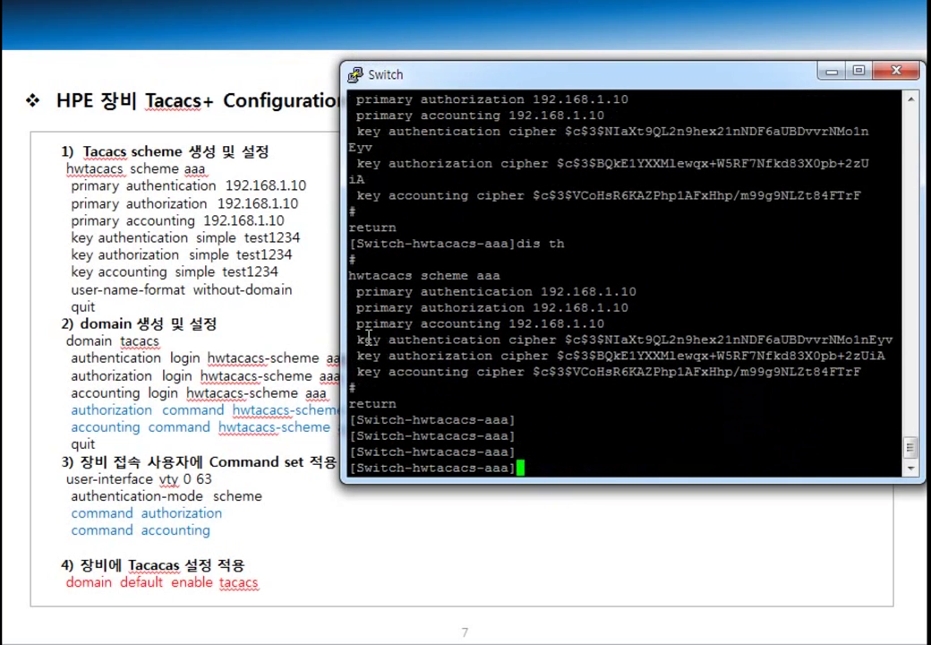
Step: Set the scheme's user-name-format to without-domain
{"action": "type", "text": "user"}
{"action": "key", "text": "Tab"}
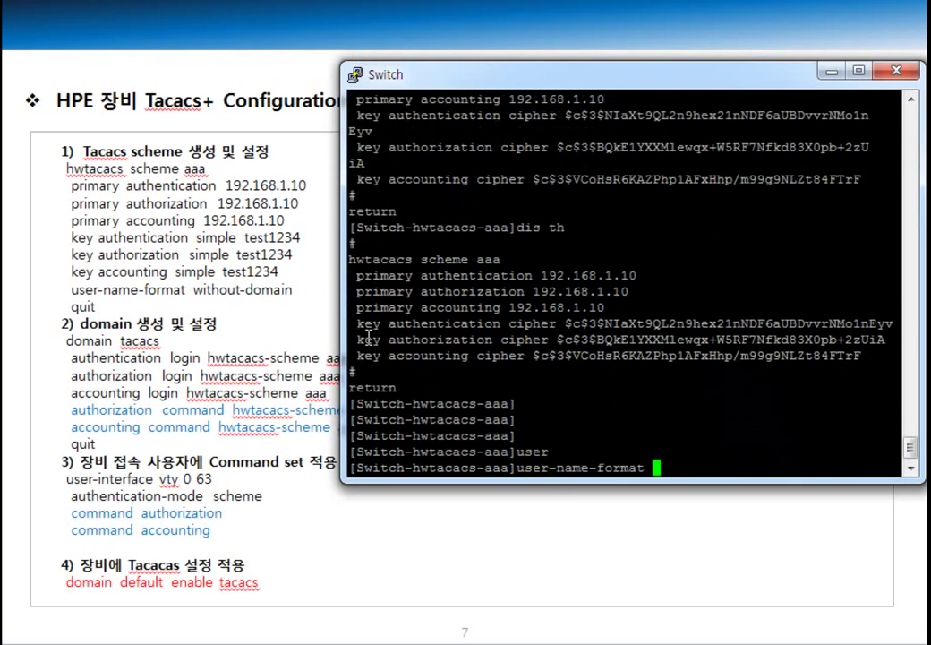
{"action": "type", "text": "with"}
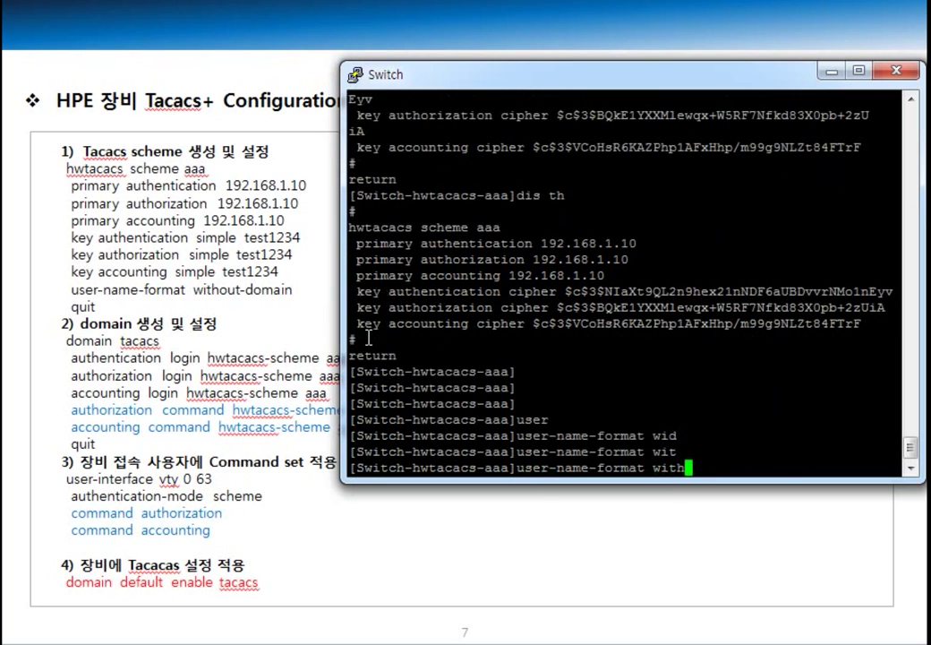
{"action": "type", "text": "-ou"}
{"action": "key", "text": "Tab"}
{"action": "key", "text": "BackSpace"}
{"action": "key", "text": "BackSpace"}
{"action": "key", "text": "BackSpace"}
{"action": "type", "text": "ou"}
{"action": "key", "text": "Tab"}
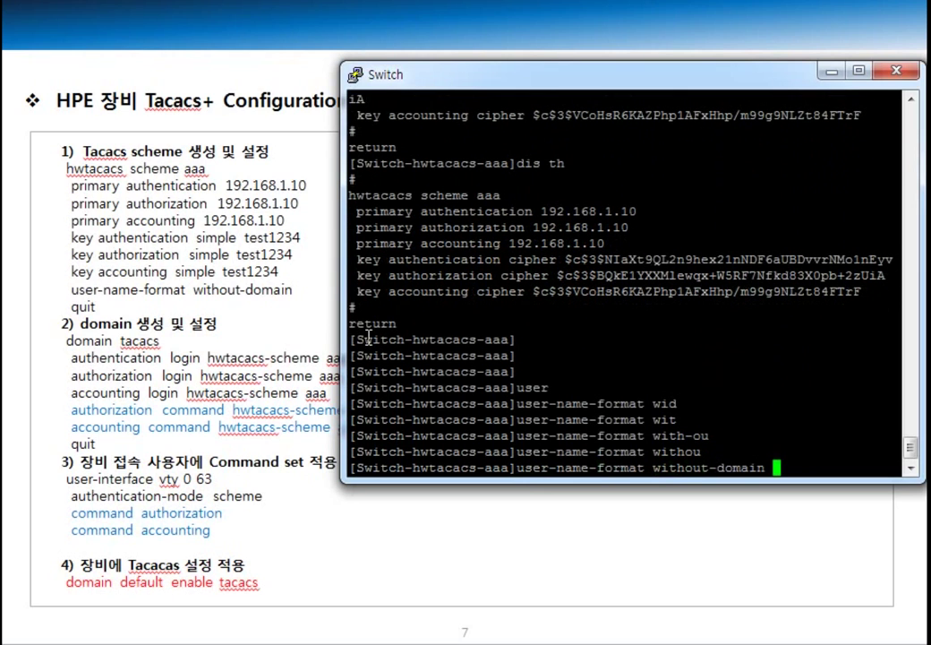
{"action": "key", "text": "Return"}
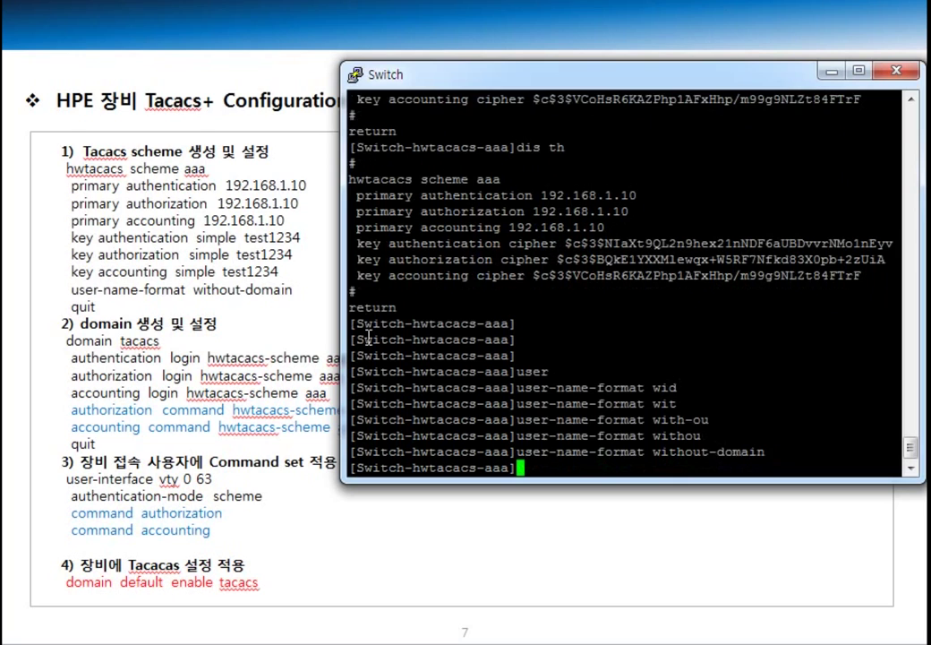
{"action": "key", "text": "Return"}
{"action": "key", "text": "Return"}
{"action": "key", "text": "Return"}
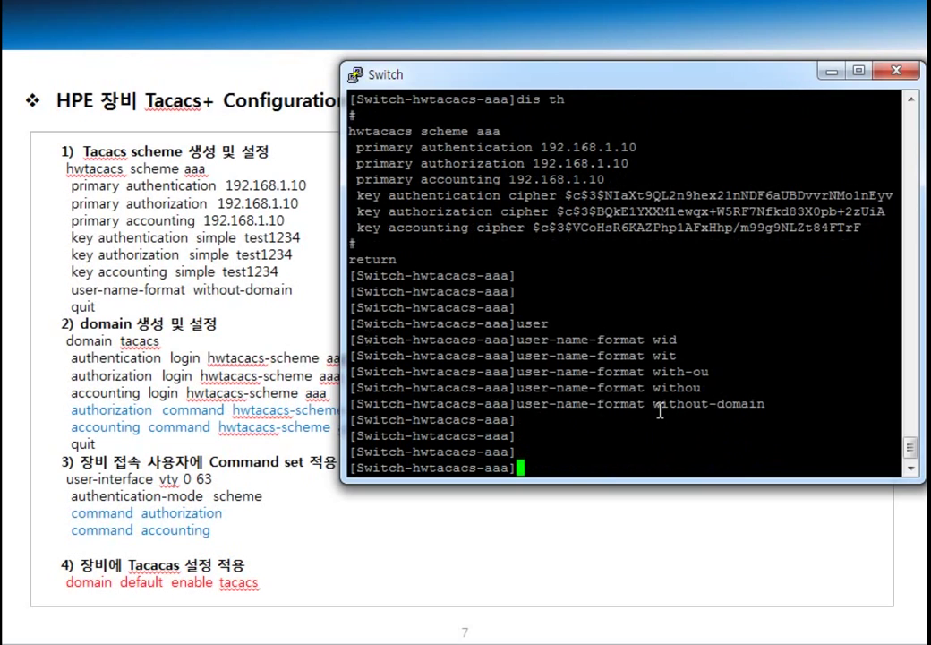
Step: Quit the scheme back to system view and begin entering a domain command
{"action": "type", "text": "qu"}
{"action": "key", "text": "Return"}
{"action": "key", "text": "Return"}
{"action": "key", "text": "Return"}
{"action": "key", "text": "Return"}
{"action": "key", "text": "Return"}
{"action": "key", "text": "Return"}
{"action": "key", "text": "Return"}
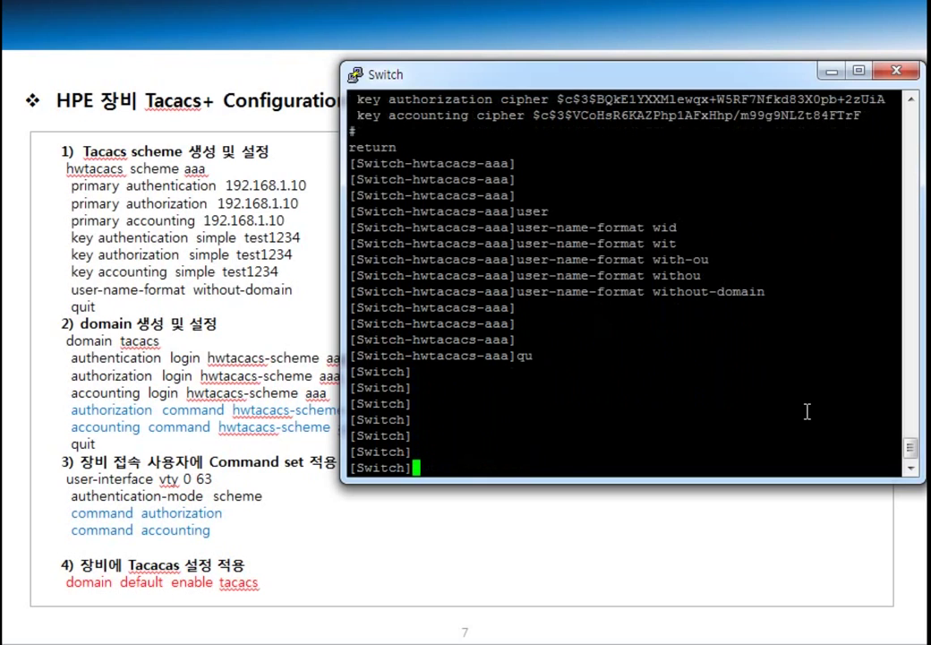
{"action": "type", "text": "dom"}
{"action": "key", "text": "Tab"}
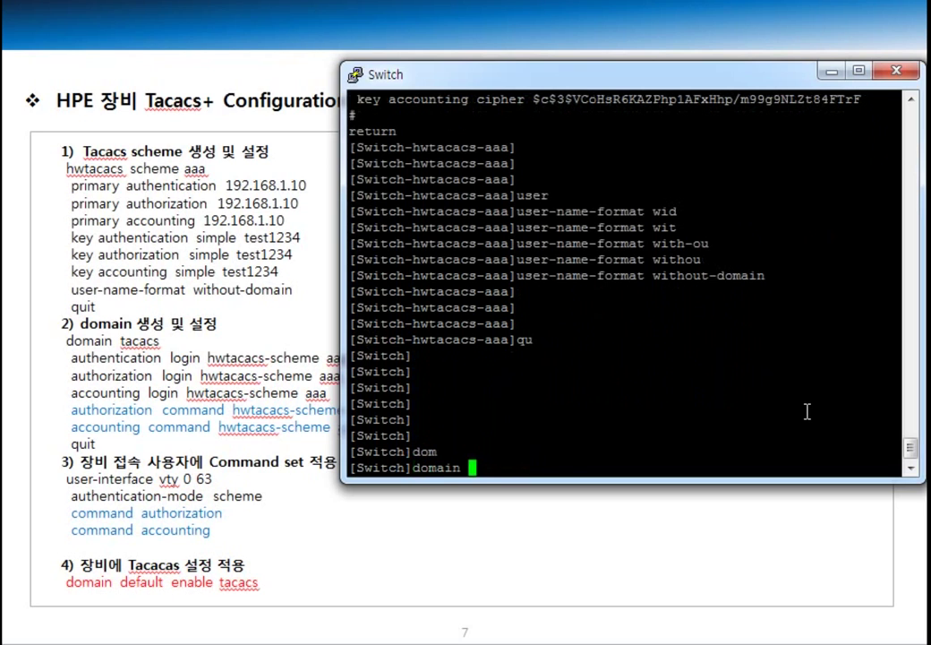
Step: Create the tacacs domain and set its login authentication to hwtacacs-scheme aaa
{"action": "type", "text": "tacacs"}
{"action": "key", "text": "Return"}
{"action": "key", "text": "Return"}
{"action": "key", "text": "Return"}
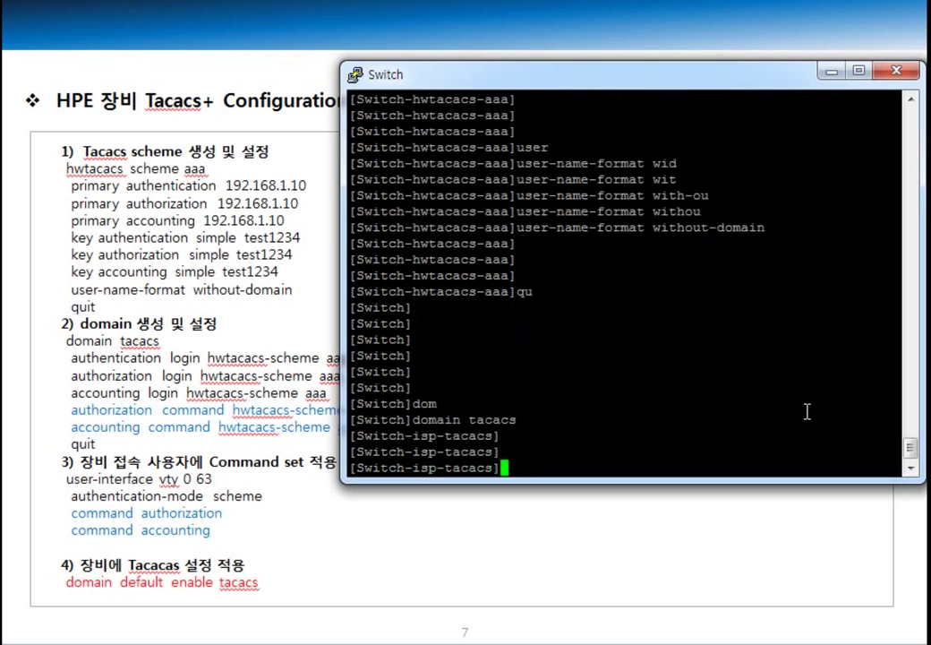
{"action": "type", "text": "auth"}
{"action": "key", "text": "Tab"}
{"action": "type", "text": "log"}
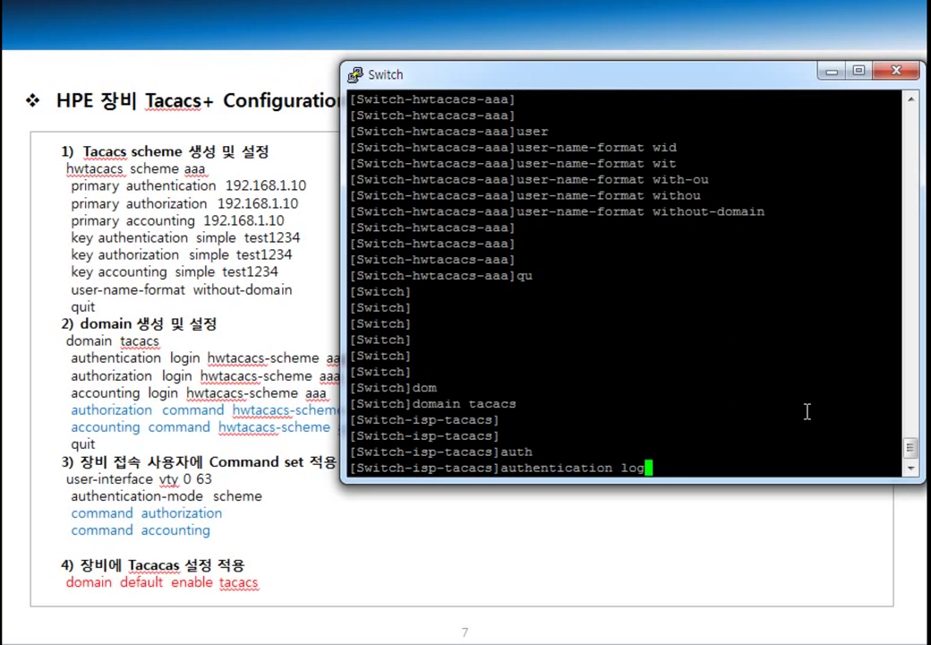
{"action": "key", "text": "Tab"}
{"action": "type", "text": "hw"}
{"action": "key", "text": "Tab"}
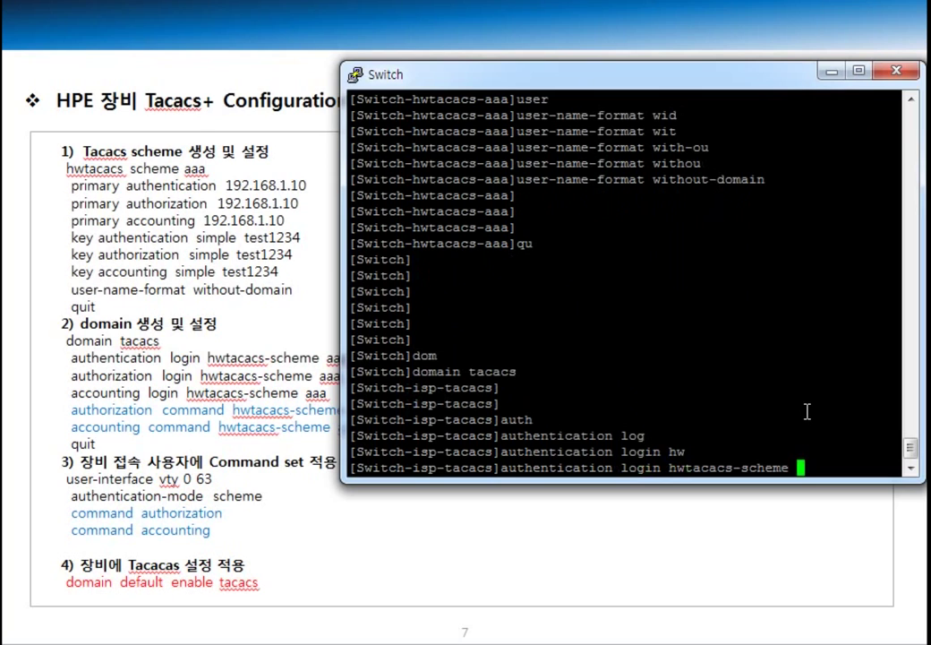
{"action": "type", "text": "aaa"}
{"action": "key", "text": "Return"}
Step: Set the domain's login authorization to hwtacacs-scheme aaa
{"action": "type", "text": "autho"}
{"action": "key", "text": "Tab"}
{"action": "type", "text": "log"}
{"action": "key", "text": "Tab"}
{"action": "type", "text": "hw"}
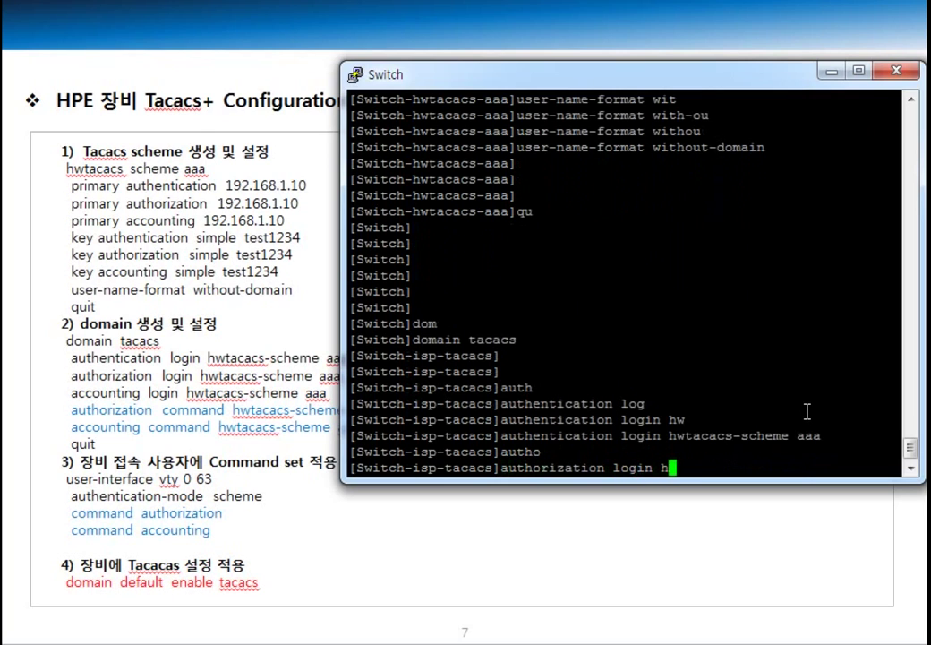
{"action": "key", "text": "Tab"}
{"action": "type", "text": "aaa"}
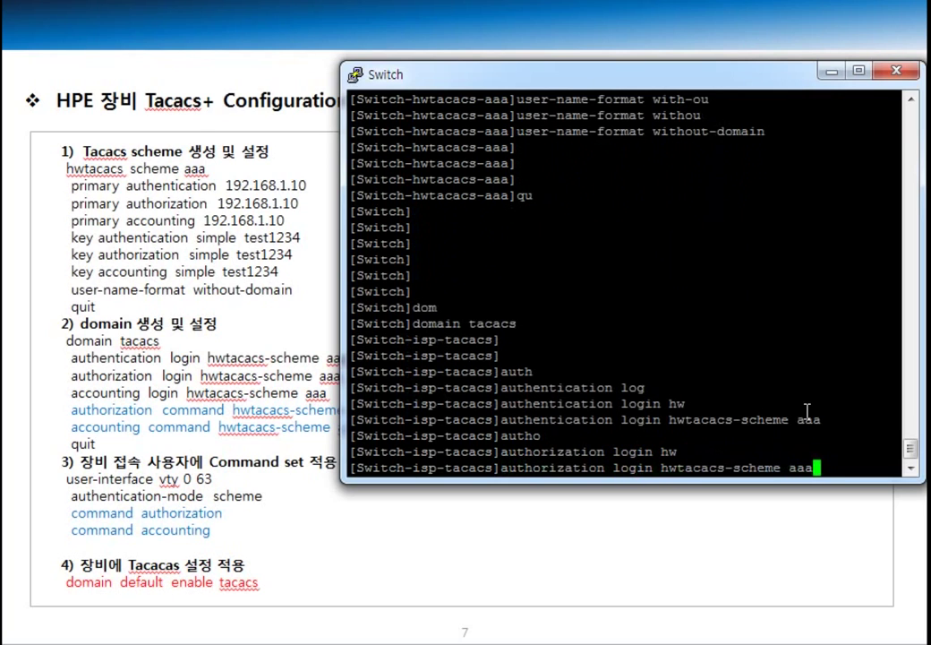
{"action": "key", "text": "Return"}
Step: Set login accounting to hwtacacs-scheme aaa and verify the domain with 'dis th'
{"action": "type", "text": "acc"}
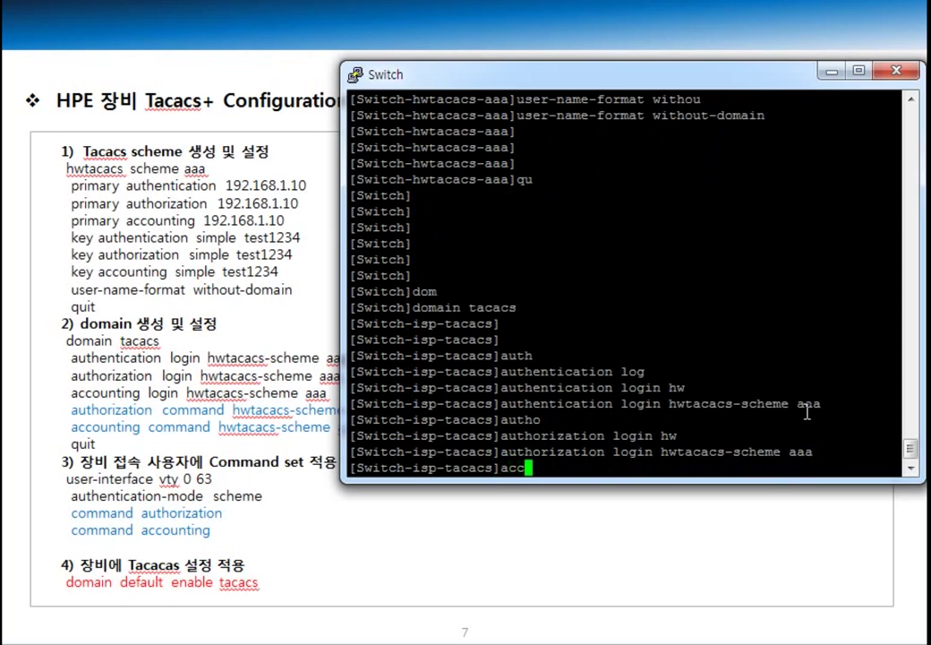
{"action": "key", "text": "Tab"}
{"action": "key", "text": "BackSpace"}
{"action": "key", "text": "BackSpace"}
{"action": "key", "text": "BackSpace"}
{"action": "key", "text": "BackSpace"}
{"action": "key", "text": "BackSpace"}
{"action": "key", "text": "BackSpace"}
{"action": "key", "text": "BackSpace"}
{"action": "key", "text": "BackSpace"}
{"action": "type", "text": "ou"}
{"action": "key", "text": "Tab"}
{"action": "type", "text": "log"}
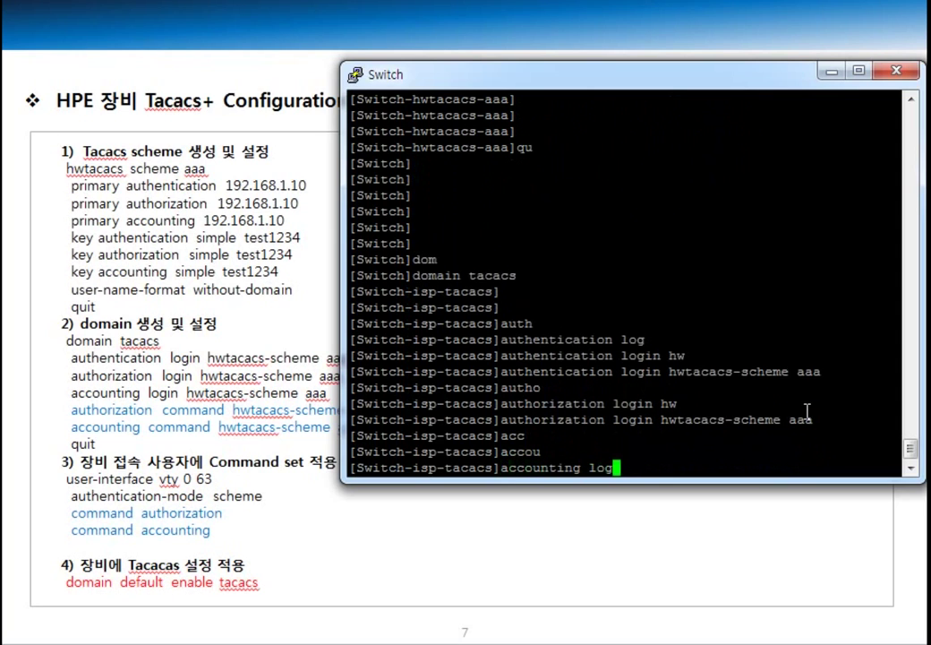
{"action": "key", "text": "Tab"}
{"action": "type", "text": "hw"}
{"action": "key", "text": "Tab"}
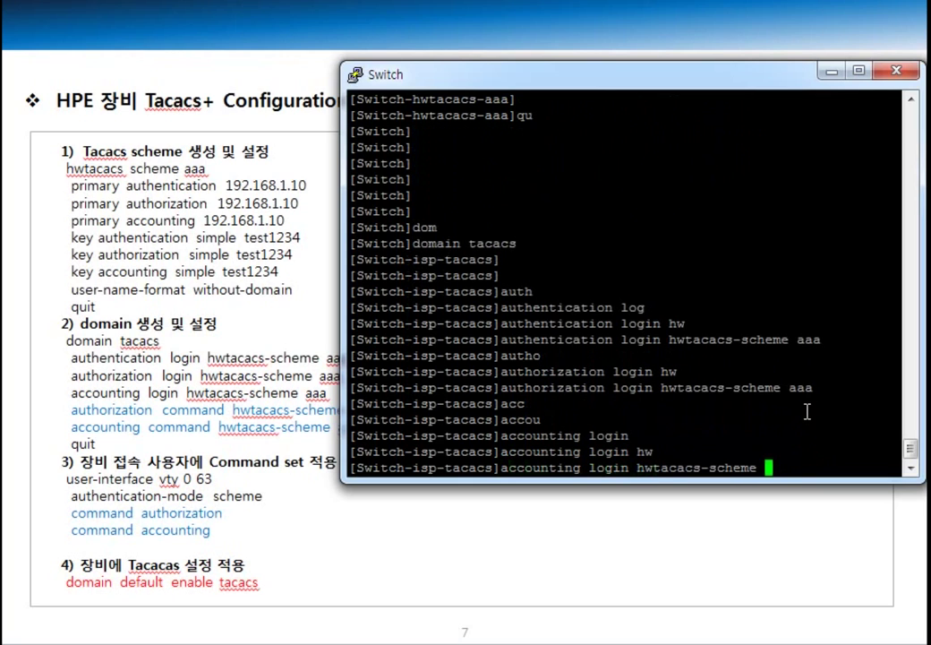
{"action": "type", "text": "aaa"}
{"action": "key", "text": "Return"}
{"action": "key", "text": "Return"}
{"action": "key", "text": "Return"}
{"action": "key", "text": "Return"}
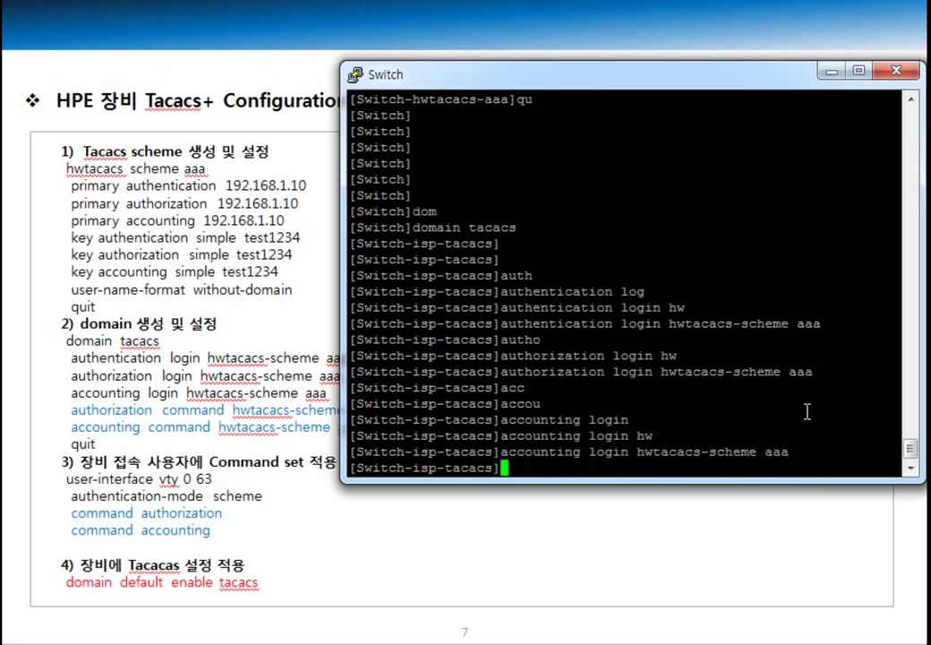
{"action": "type", "text": "dis th"}
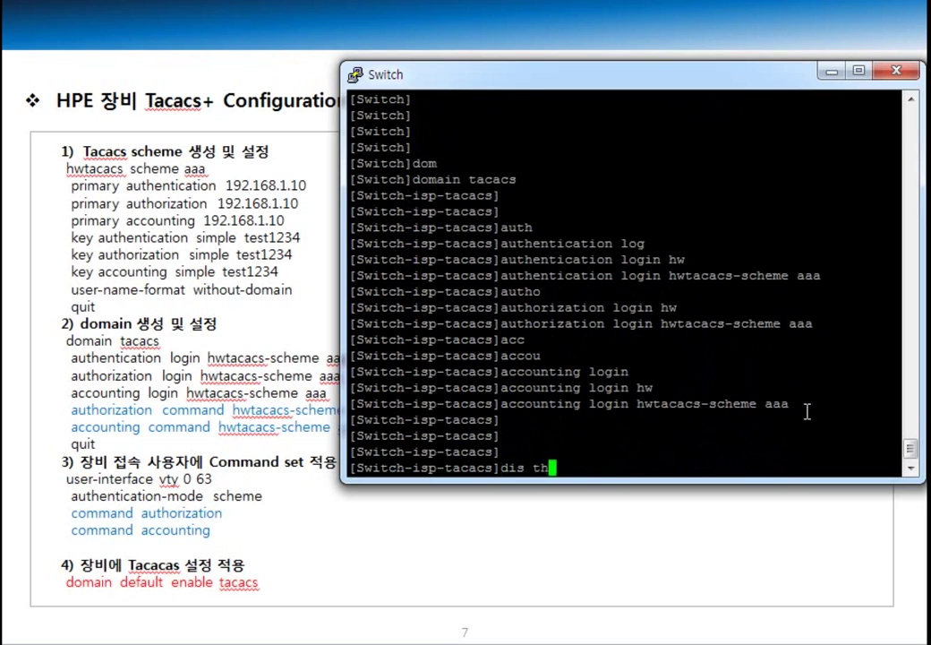
{"action": "key", "text": "Return"}
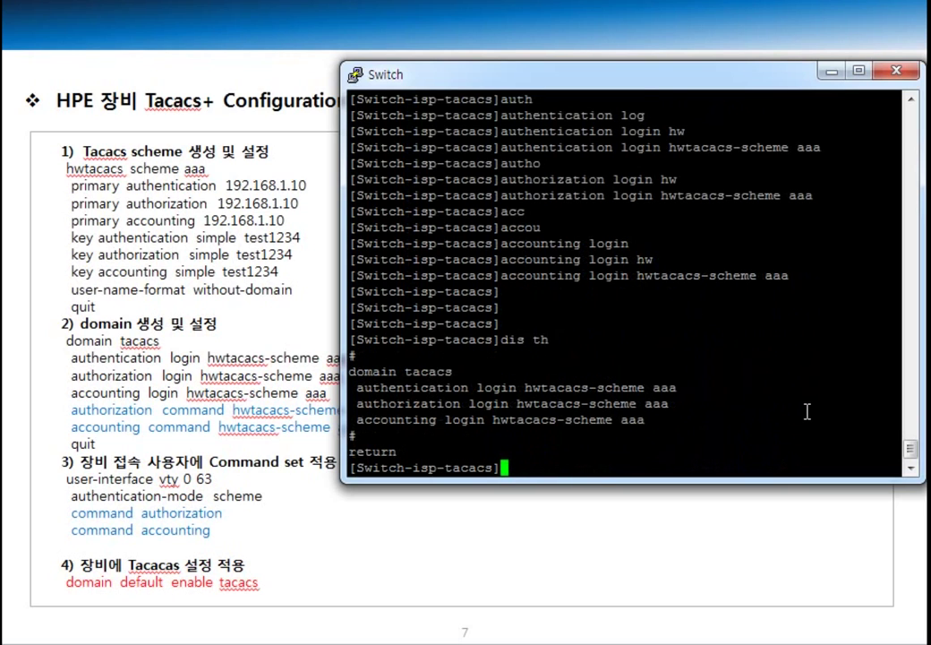
Step: Add 'authorization command hwtacacs-scheme aaa' to the tacacs domain
{"action": "type", "text": "auth"}
{"action": "key", "text": "Tab"}
{"action": "type", "text": "com"}
{"action": "key", "text": "Tab"}
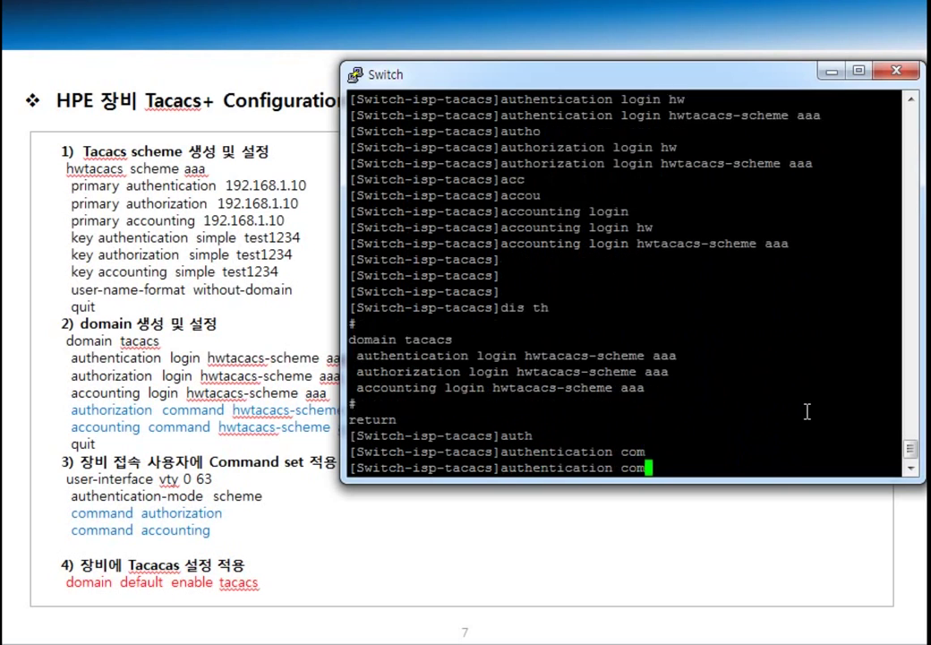
{"action": "type", "text": "mand"}
{"action": "key", "text": "BackSpace"}
{"action": "key", "text": "BackSpace"}
{"action": "key", "text": "BackSpace"}
{"action": "type", "text": "and hw"}
{"action": "key", "text": "Tab"}
{"action": "key", "text": "BackSpace"}
{"action": "key", "text": "BackSpace"}
{"action": "key", "text": "BackSpace"}
{"action": "key", "text": "BackSpace"}
{"action": "key", "text": "BackSpace"}
{"action": "key", "text": "BackSpace"}
{"action": "key", "text": "BackSpace"}
{"action": "key", "text": "BackSpace"}
{"action": "key", "text": "BackSpace"}
{"action": "key", "text": "BackSpace"}
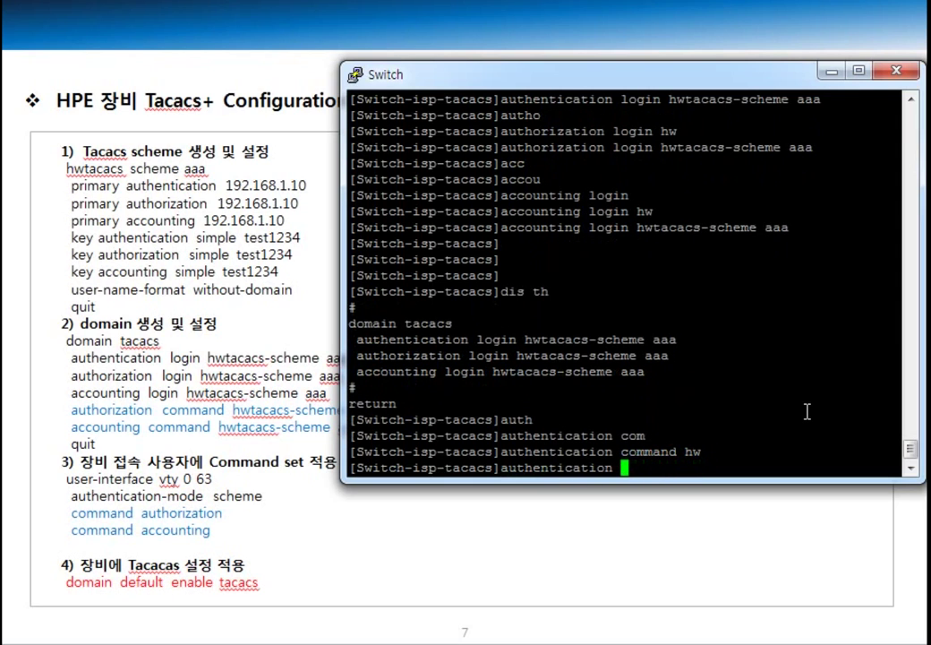
{"action": "key", "text": "BackSpace"}
{"action": "key", "text": "BackSpace"}
{"action": "key", "text": "BackSpace"}
{"action": "key", "text": "BackSpace"}
{"action": "key", "text": "BackSpace"}
{"action": "key", "text": "BackSpace"}
{"action": "key", "text": "BackSpace"}
{"action": "key", "text": "BackSpace"}
{"action": "key", "text": "BackSpace"}
{"action": "key", "text": "BackSpace"}
{"action": "key", "text": "BackSpace"}
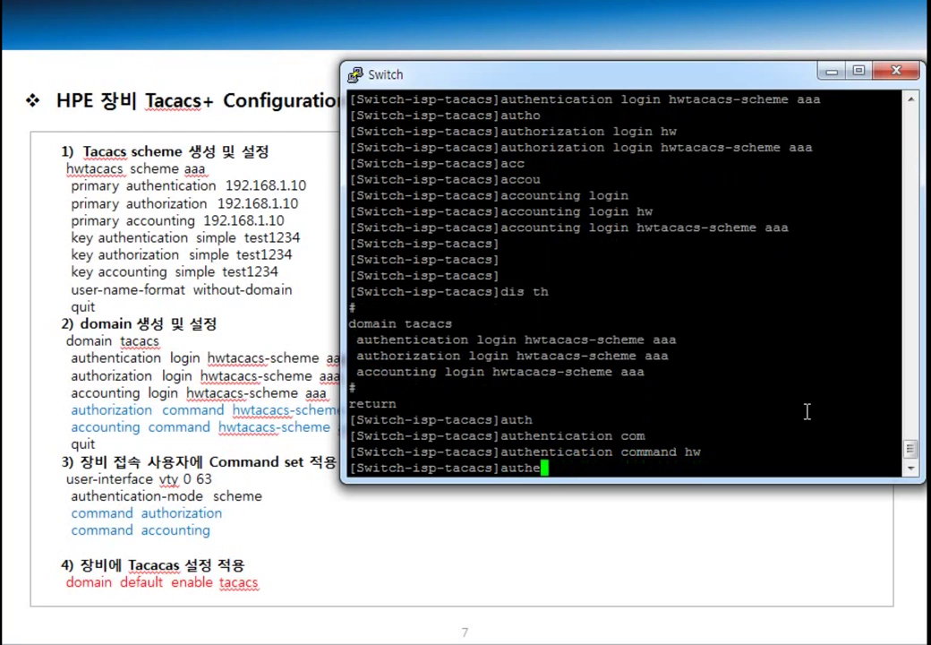
{"action": "type", "text": "o"}
{"action": "type", "text": "com"}
{"action": "key", "text": "Tab"}
{"action": "type", "text": "hw"}
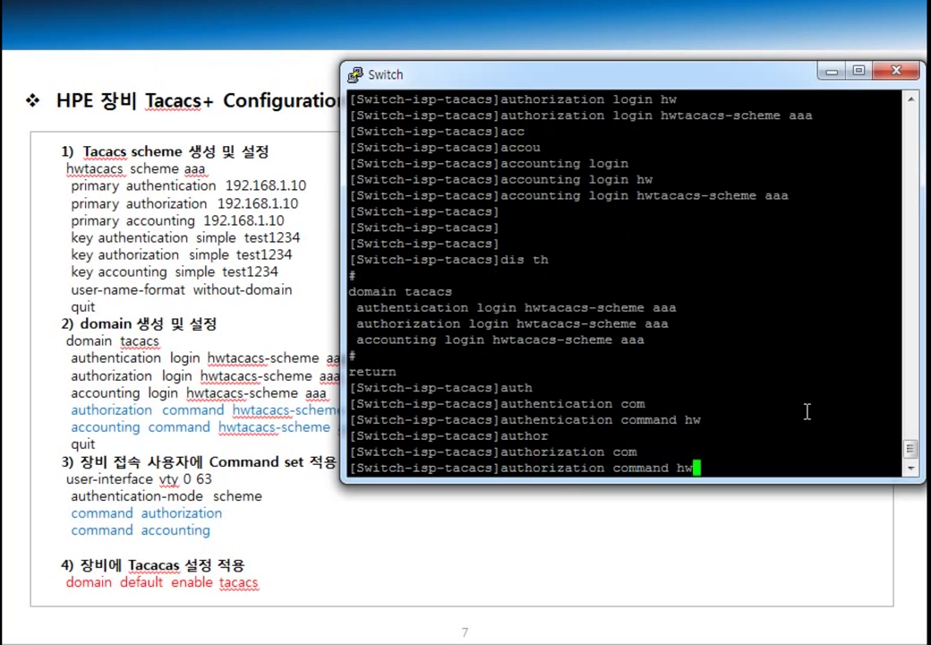
{"action": "key", "text": "Tab"}
{"action": "type", "text": "aaa"}
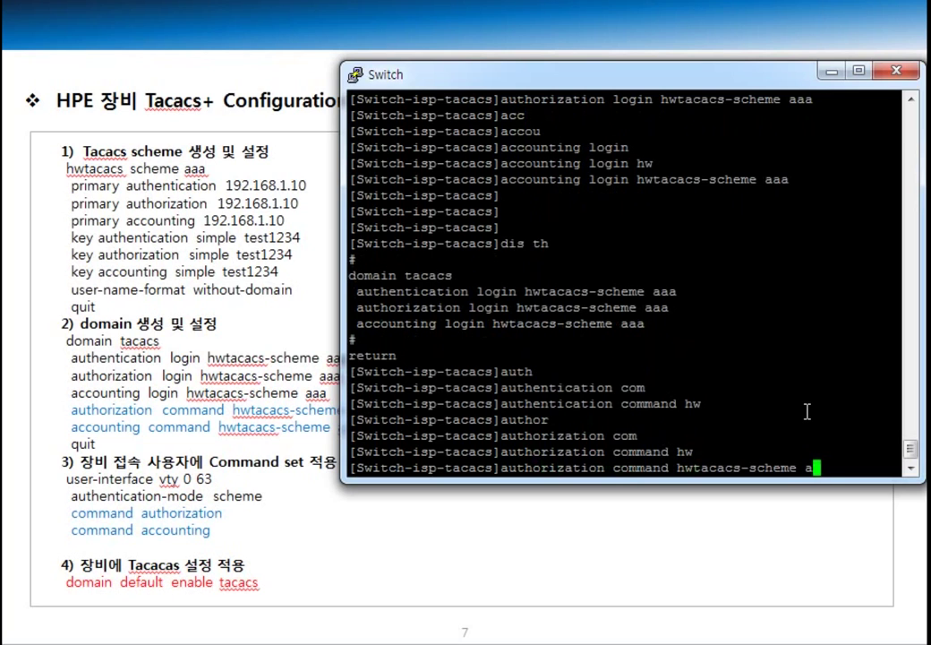
{"action": "key", "text": "Return"}
Step: Add 'accounting command hwtacacs-scheme aaa' and check the domain settings with 'dis th'
{"action": "type", "text": "acc"}
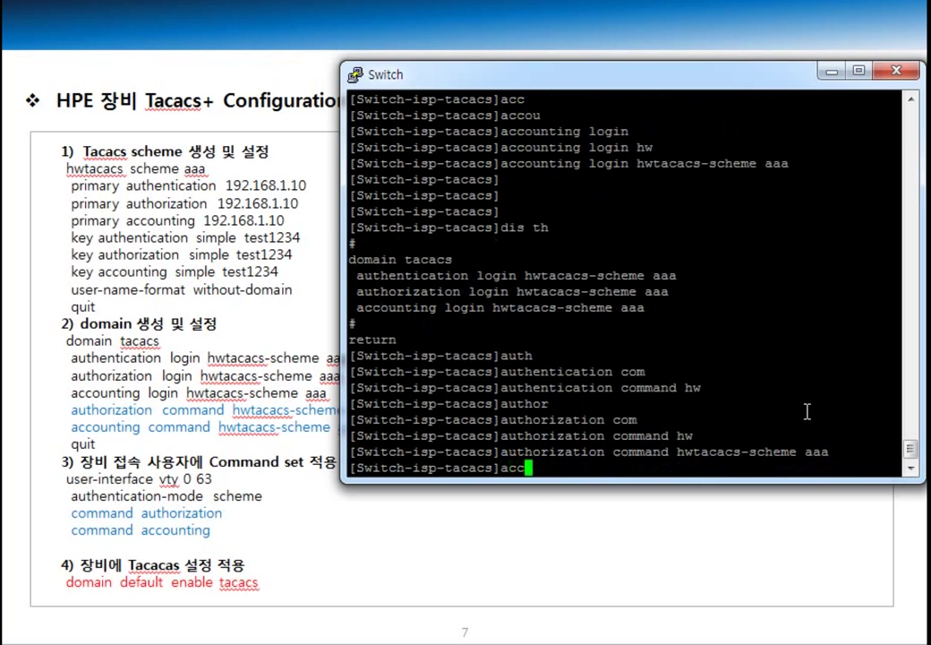
{"action": "key", "text": "Tab"}
{"action": "key", "text": "BackSpace"}
{"action": "key", "text": "BackSpace"}
{"action": "key", "text": "BackSpace"}
{"action": "key", "text": "BackSpace"}
{"action": "key", "text": "BackSpace"}
{"action": "key", "text": "BackSpace"}
{"action": "key", "text": "BackSpace"}
{"action": "key", "text": "BackSpace"}
{"action": "key", "text": "BackSpace"}
{"action": "type", "text": "oun"}
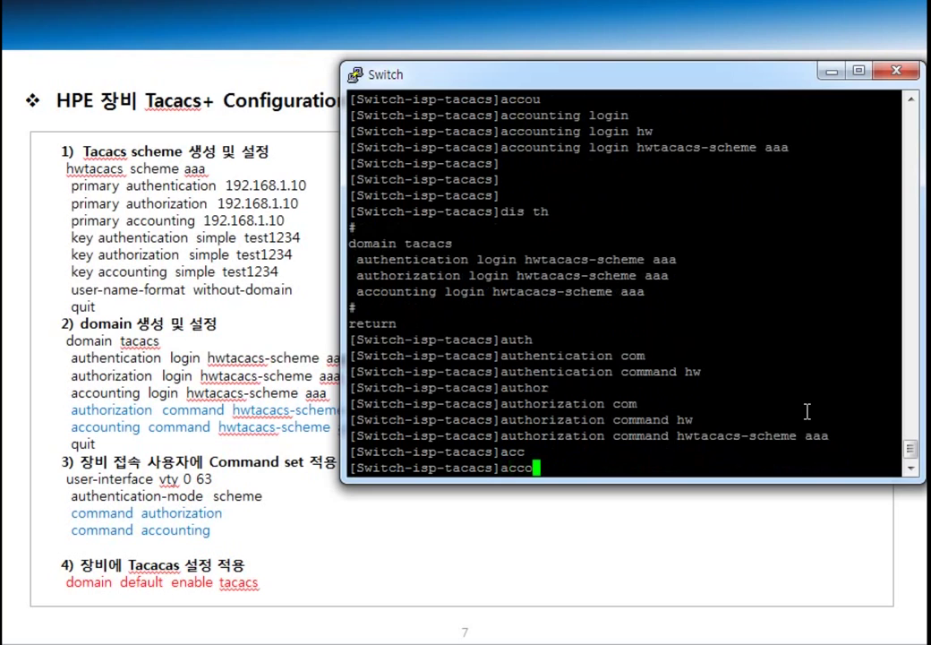
{"action": "key", "text": "Tab"}
{"action": "type", "text": "com"}
{"action": "key", "text": "Tab"}
{"action": "type", "text": "hw"}
{"action": "key", "text": "Tab"}
{"action": "type", "text": "aaa"}
{"action": "key", "text": "Return"}
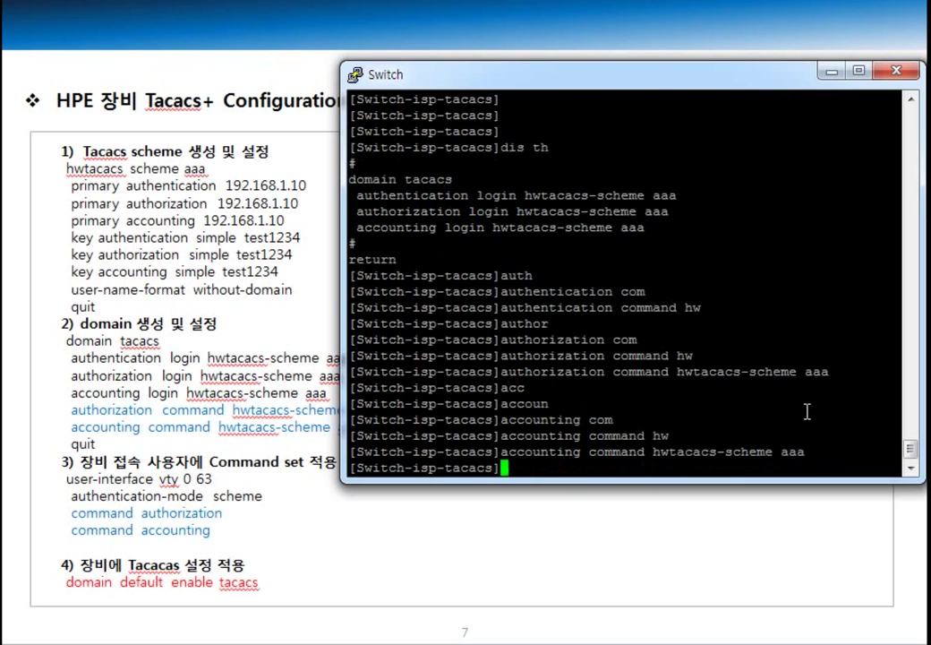
{"action": "key", "text": "Return"}
{"action": "type", "text": "dis th"}
{"action": "key", "text": "Return"}
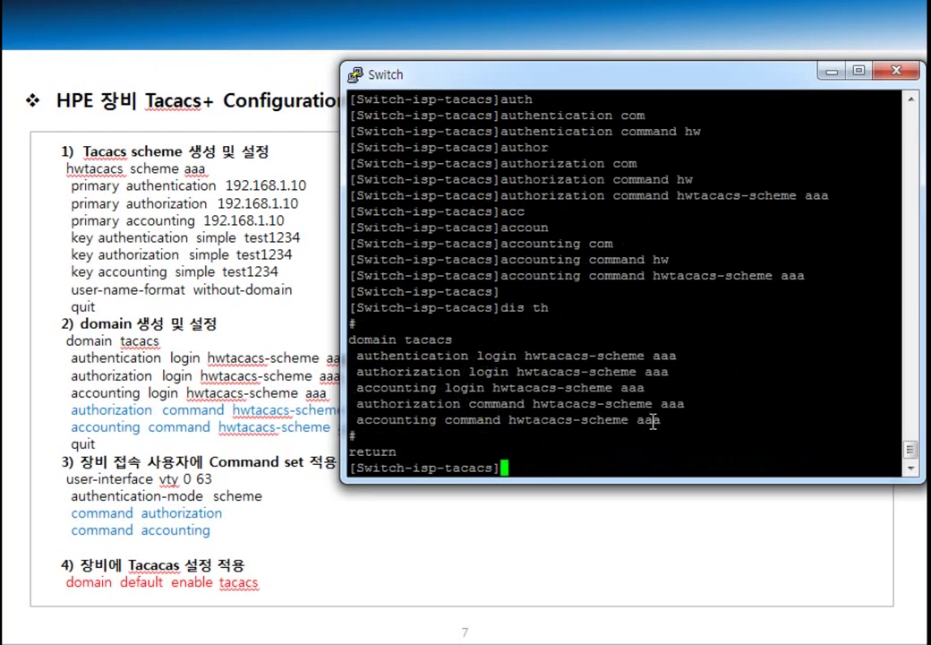
Step: Leave the tacacs domain and switch to user-interface vty 0 63
{"action": "type", "text": "qu"}
{"action": "key", "text": "Return"}
{"action": "key", "text": "Return"}
{"action": "key", "text": "Return"}
{"action": "key", "text": "Return"}
{"action": "type", "text": "user"}
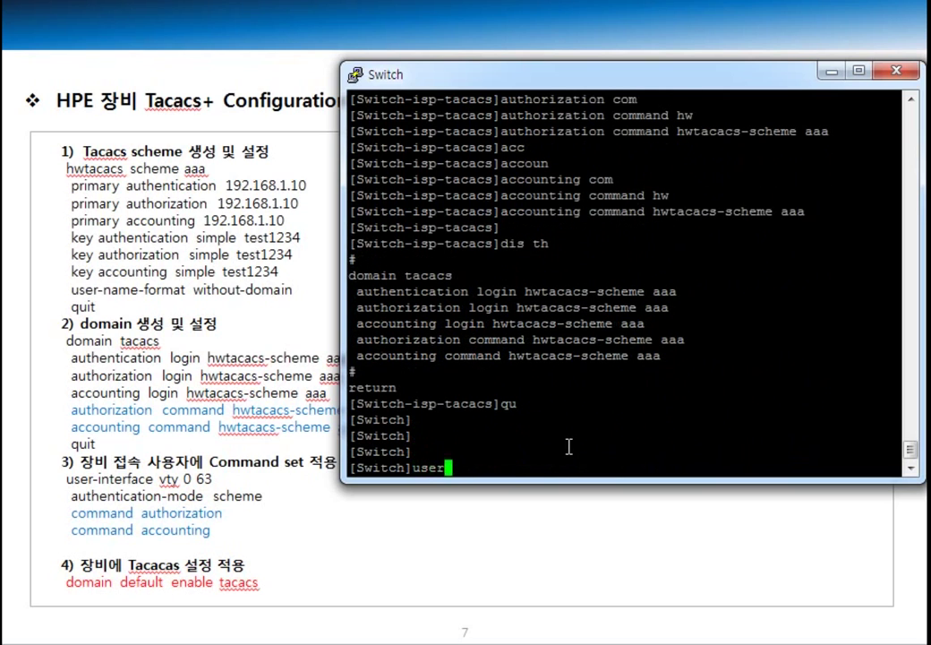
{"action": "key", "text": "Tab"}
{"action": "type", "text": "in"}
{"action": "key", "text": "Tab"}
{"action": "type", "text": "vty 0 63"}
{"action": "key", "text": "Return"}
{"action": "key", "text": "Return"}
{"action": "key", "text": "Return"}
{"action": "key", "text": "Return"}
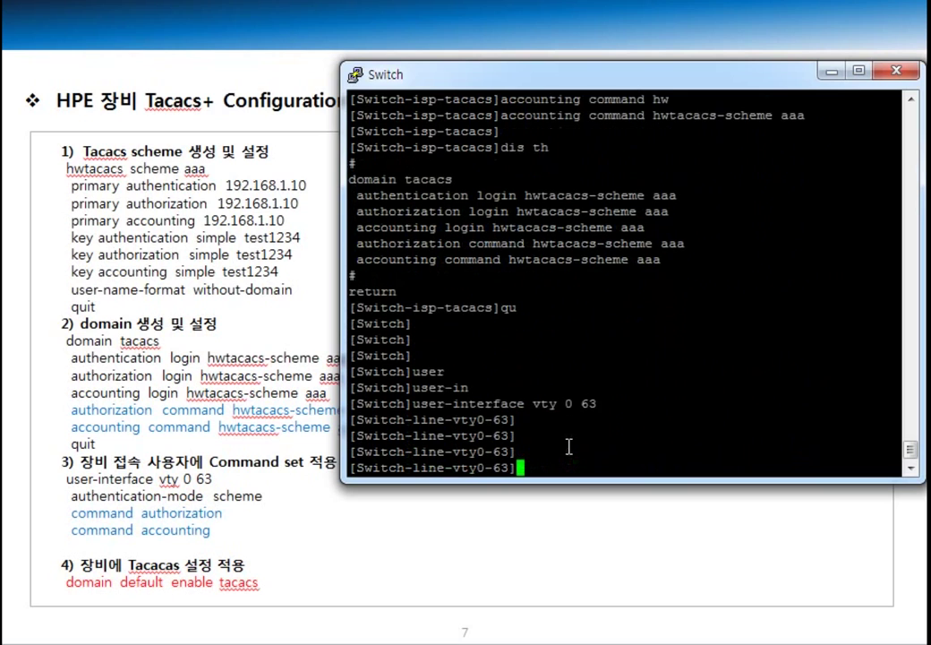
Step: Enable command authorization on vty lines 0-63
{"action": "type", "text": "com"}
{"action": "key", "text": "Tab"}
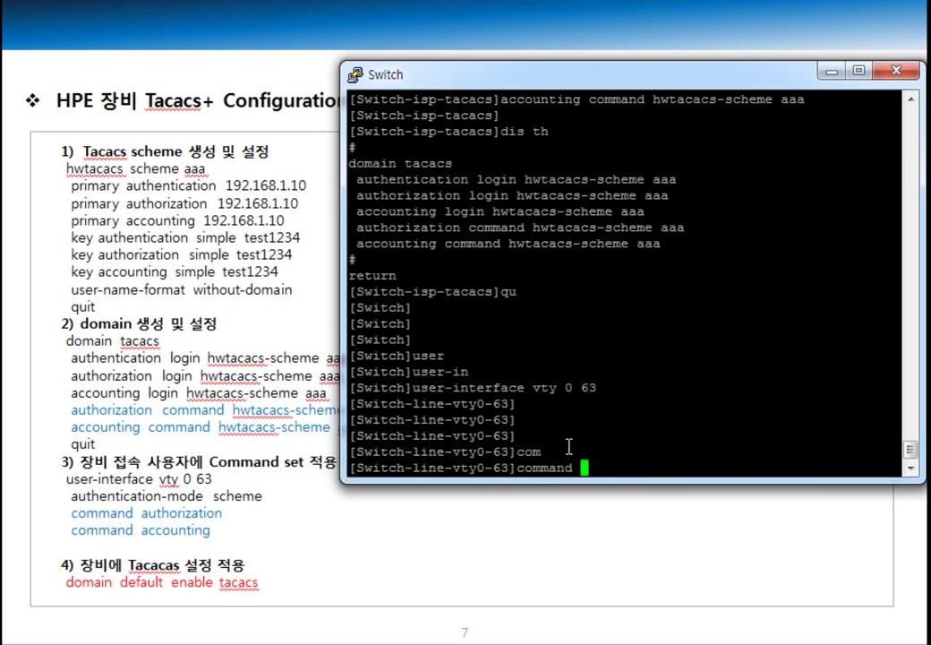
{"action": "type", "text": "autho"}
{"action": "key", "text": "Tab"}
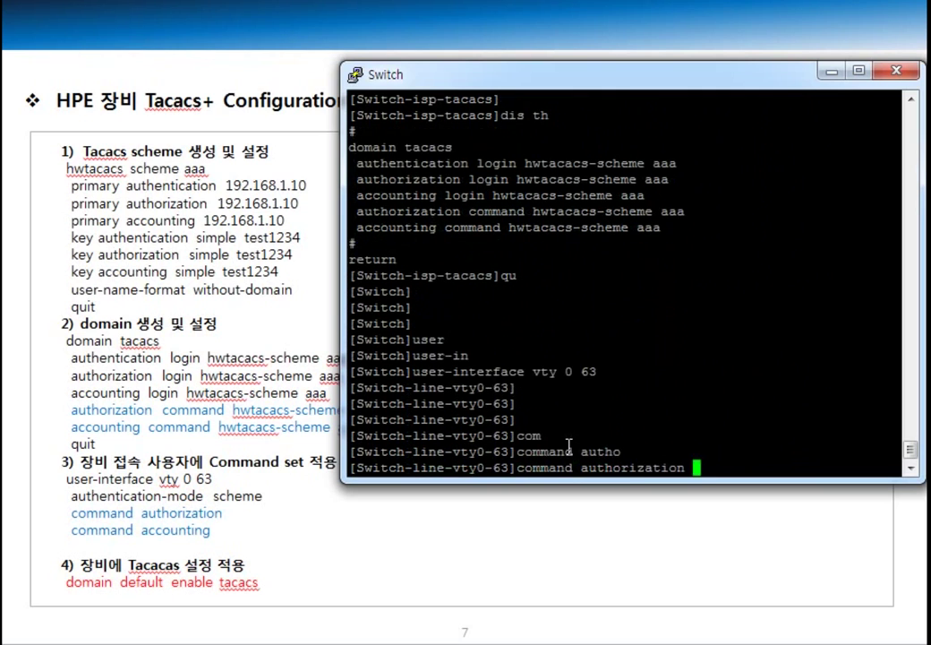
{"action": "key", "text": "Return"}
Step: Enable command accounting, verify with 'dis th', and quit to system view
{"action": "type", "text": "com"}
{"action": "key", "text": "Tab"}
{"action": "type", "text": "acco"}
{"action": "key", "text": "Tab"}
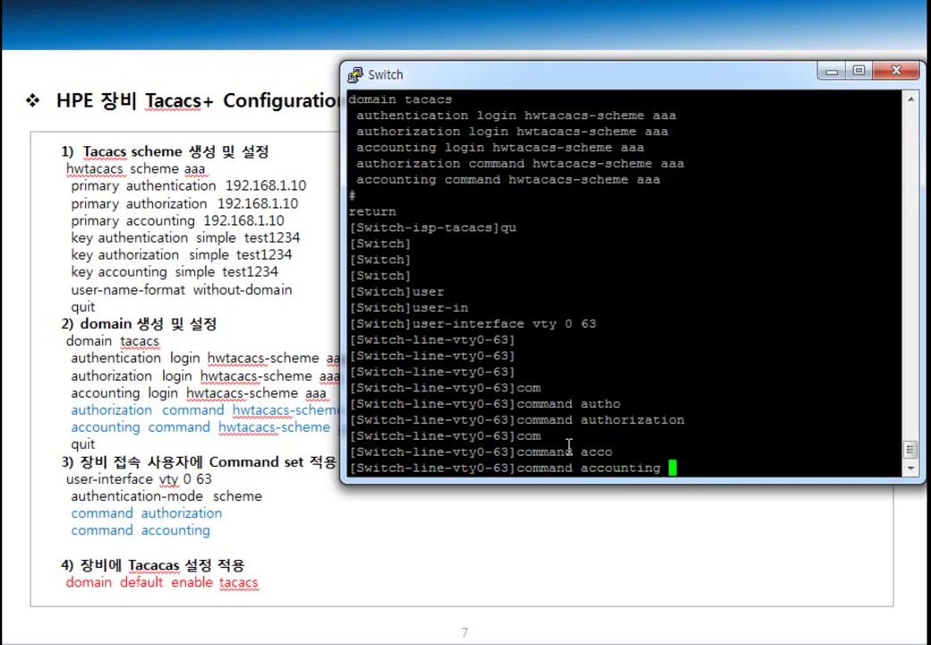
{"action": "key", "text": "Return"}
{"action": "key", "text": "Return"}
{"action": "key", "text": "Return"}
{"action": "key", "text": "Return"}
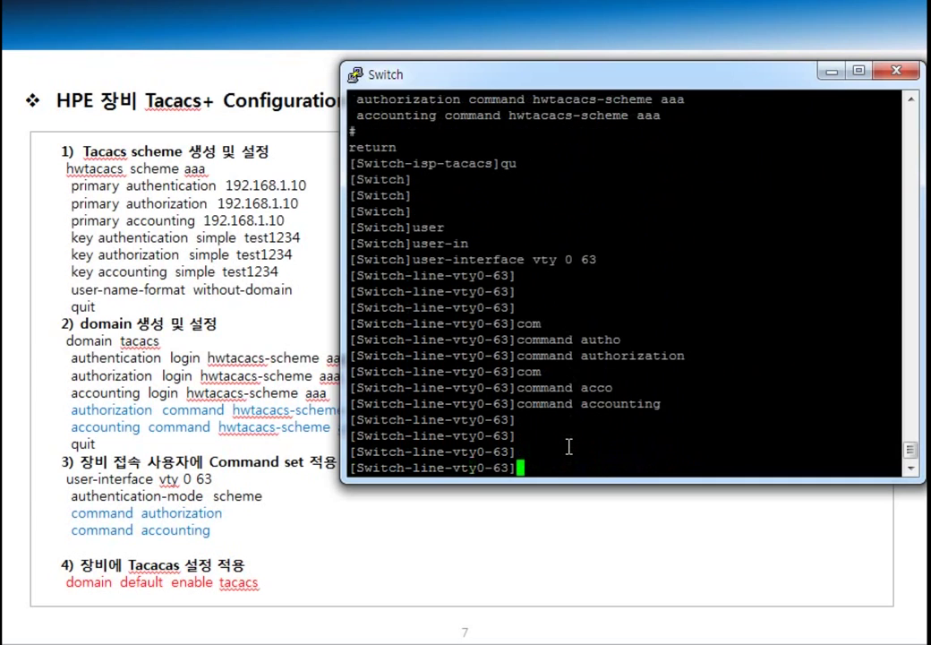
{"action": "type", "text": "dis th"}
{"action": "key", "text": "Return"}
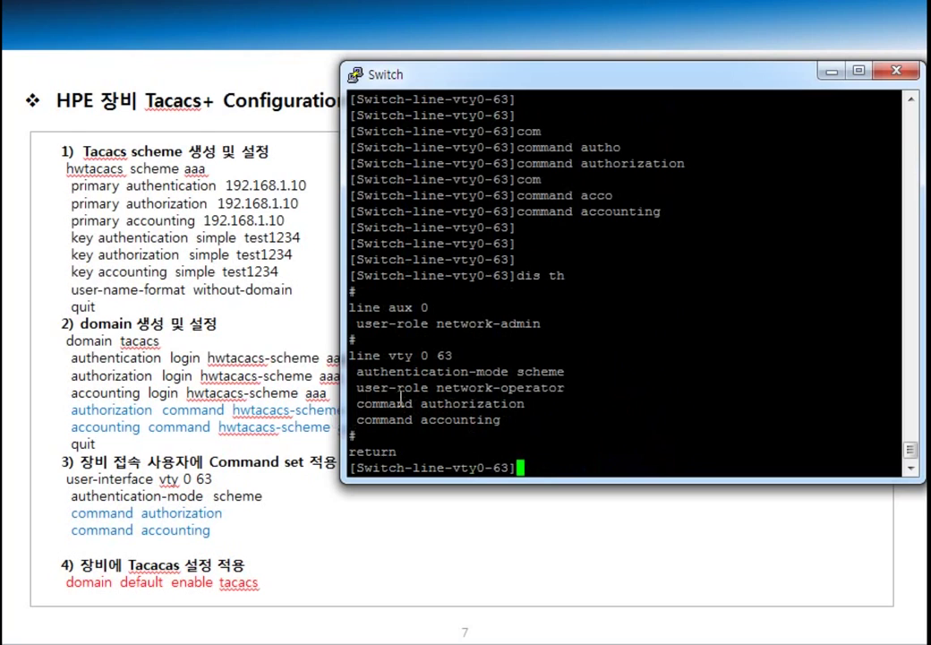
{"action": "type", "text": "qu"}
{"action": "key", "text": "Return"}
{"action": "key", "text": "Return"}
{"action": "key", "text": "Return"}
{"action": "key", "text": "Return"}
{"action": "key", "text": "Return"}
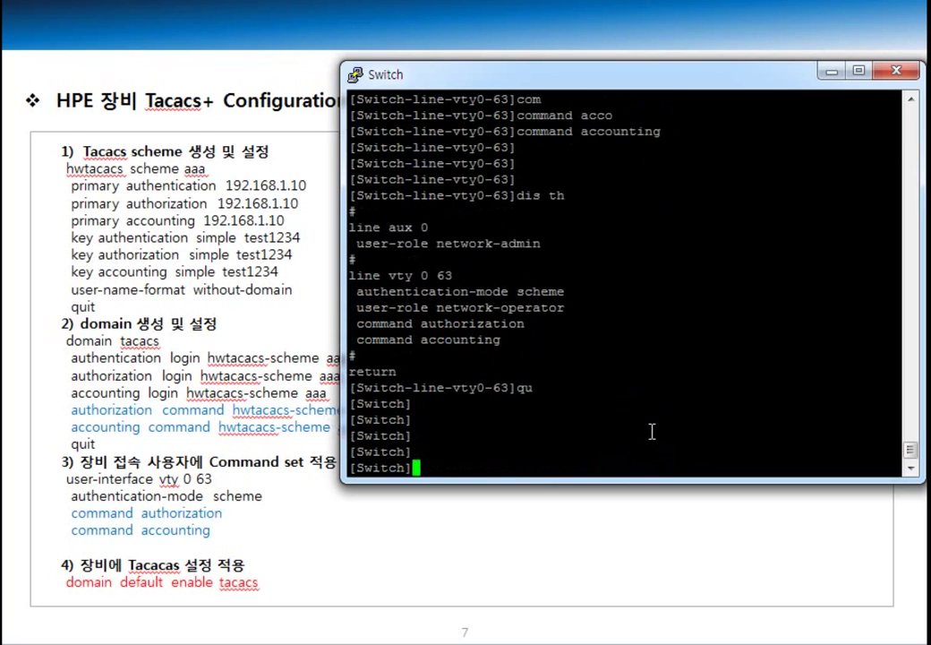
Step: Run 'domain default enable tacacs' so tacacs becomes the default domain
{"action": "type", "text": "dom"}
{"action": "key", "text": "Tab"}
{"action": "type", "text": "de"}
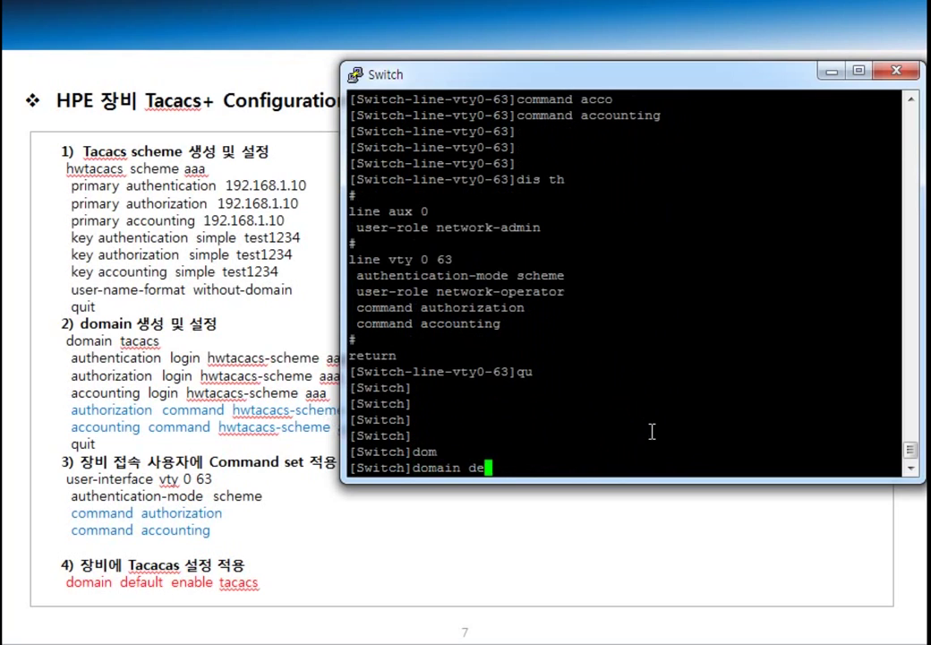
{"action": "type", "text": "fu"}
{"action": "key", "text": "Tab"}
{"action": "key", "text": "BackSpace"}
{"action": "type", "text": "a"}
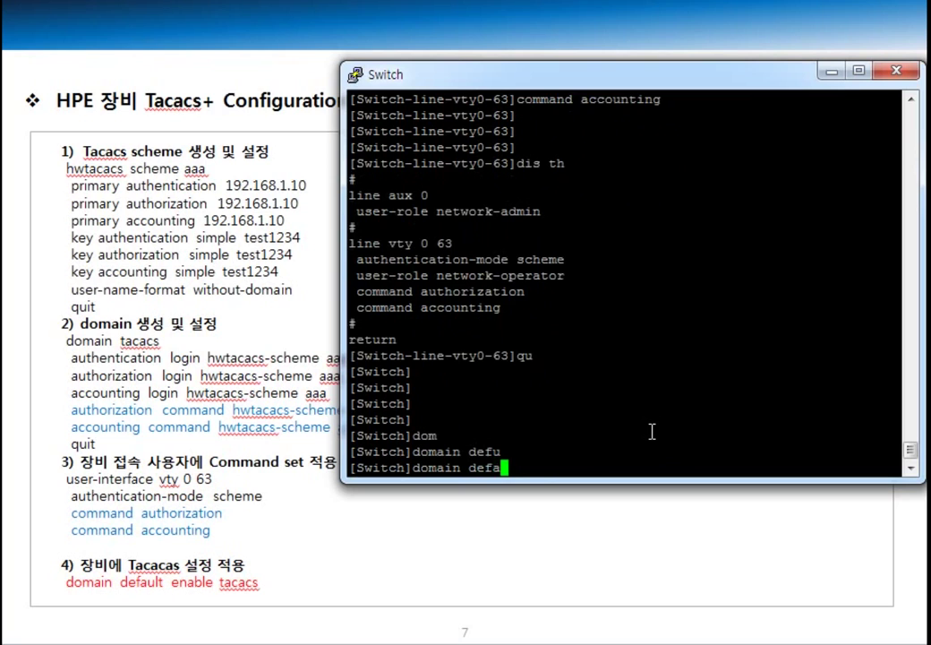
{"action": "key", "text": "Tab"}
{"action": "type", "text": "en"}
{"action": "key", "text": "Tab"}
{"action": "type", "text": "t"}
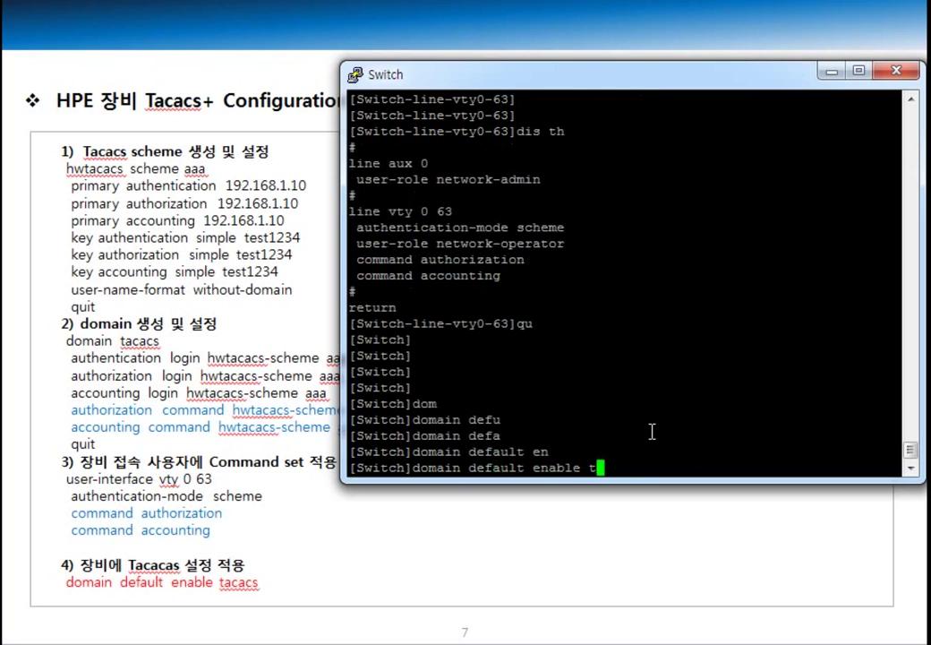
{"action": "type", "text": "acacs"}
{"action": "key", "text": "Return"}
{"action": "key", "text": "Return"}
{"action": "key", "text": "Return"}
{"action": "key", "text": "Return"}
{"action": "key", "text": "Return"}
{"action": "key", "text": "Return"}
{"action": "key", "text": "Return"}
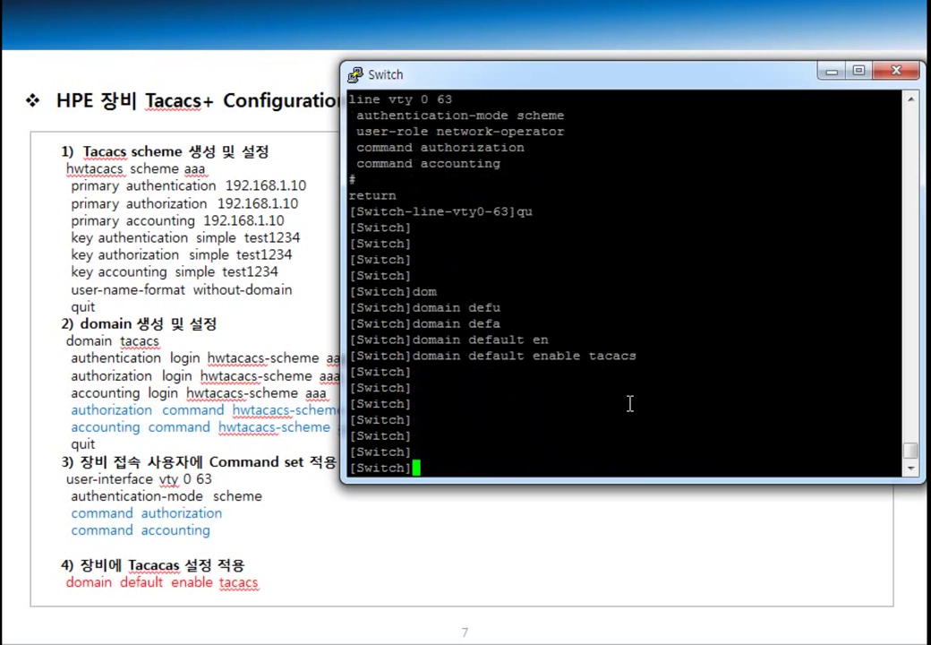
{"action": "type", "text": "dis hw"}
Step: Display hwtacacs scheme aaa in an enlarged terminal window
{"action": "key", "text": "Tab"}
{"action": "type", "text": "s"}
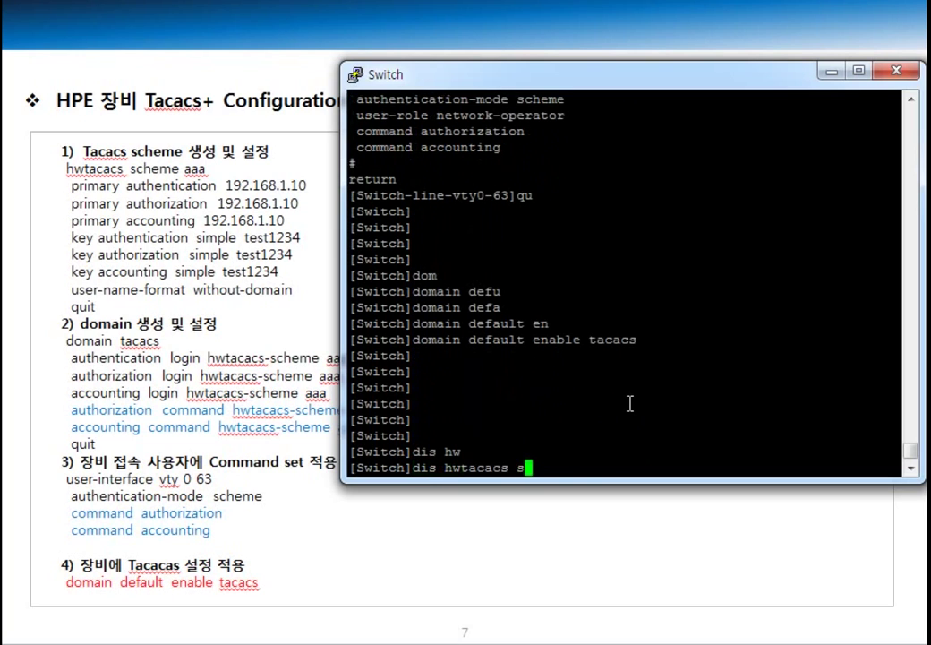
{"action": "key", "text": "Tab"}
{"action": "type", "text": "aaa"}
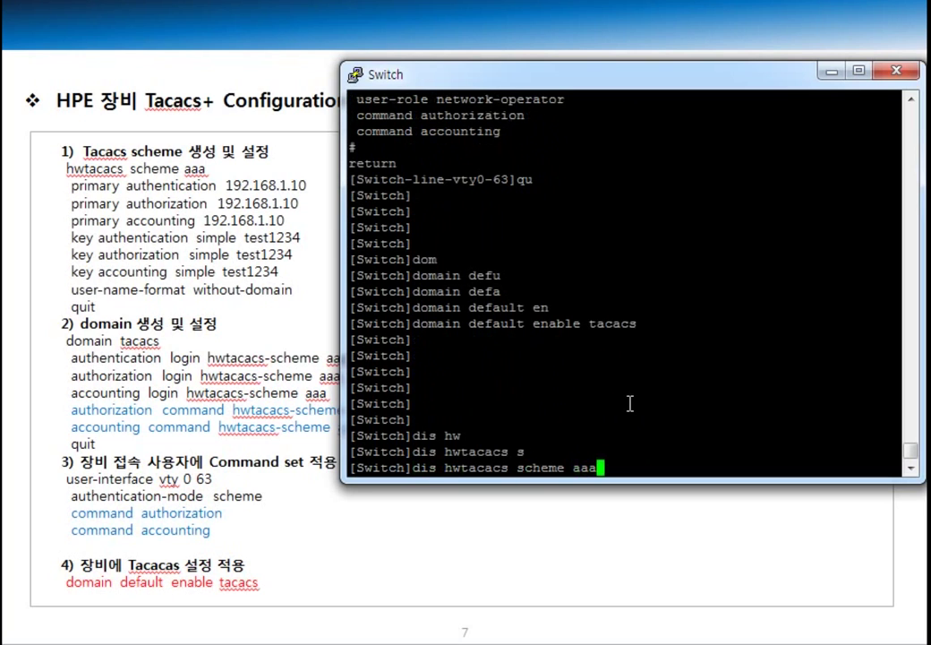
{"action": "key", "text": "Return"}
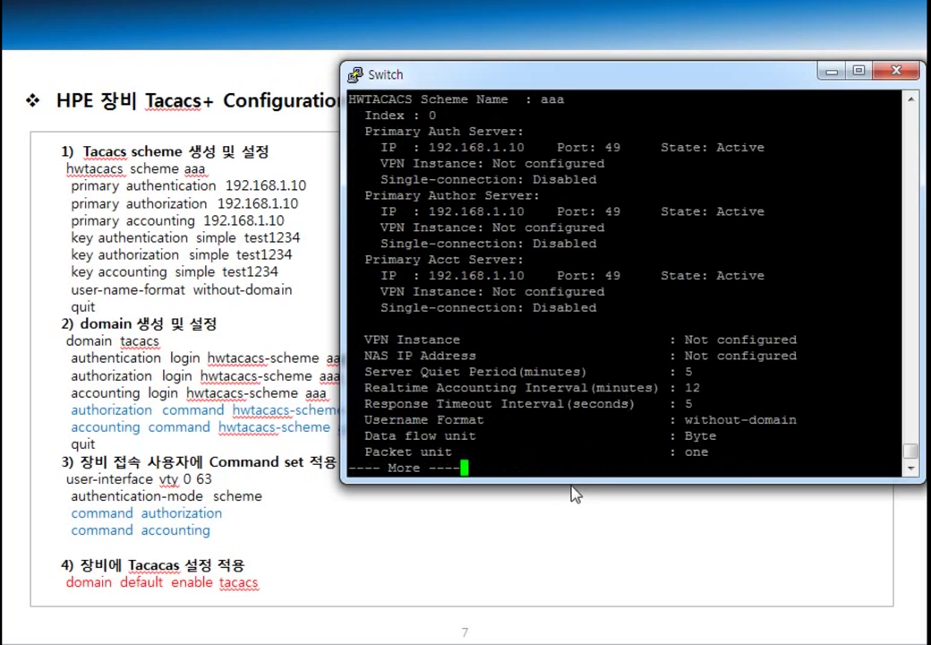
{"action": "left_click_drag", "start_coordinate": [572, 482], "coordinate": [577, 629]}
{"action": "key", "text": "ctrl+c"}
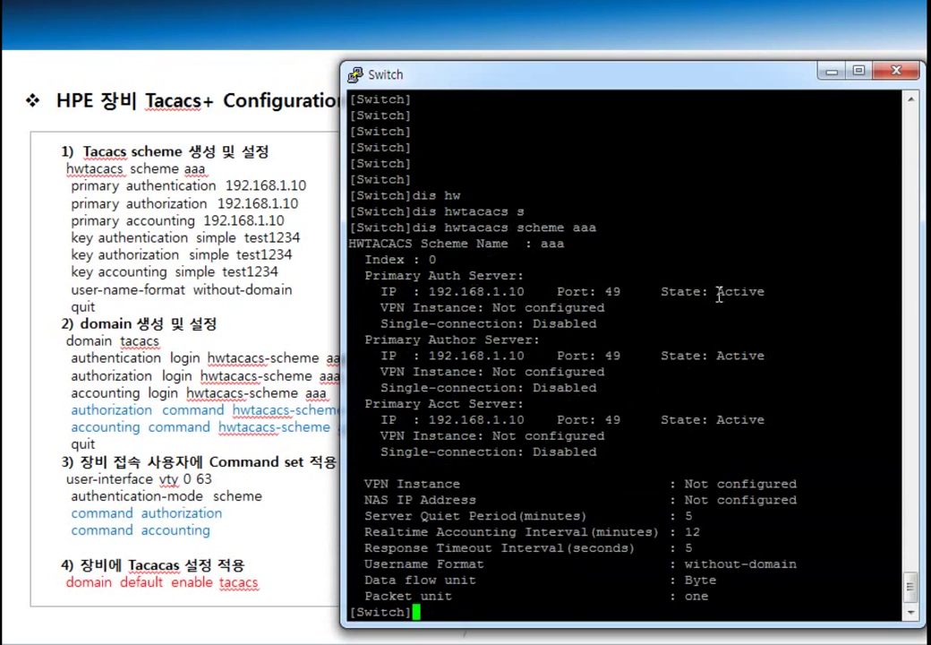
Step: Highlight the Active state of the auth, author and accounting servers at 192.168.1.10
{"action": "left_click_drag", "start_coordinate": [710, 291], "coordinate": [776, 290]}
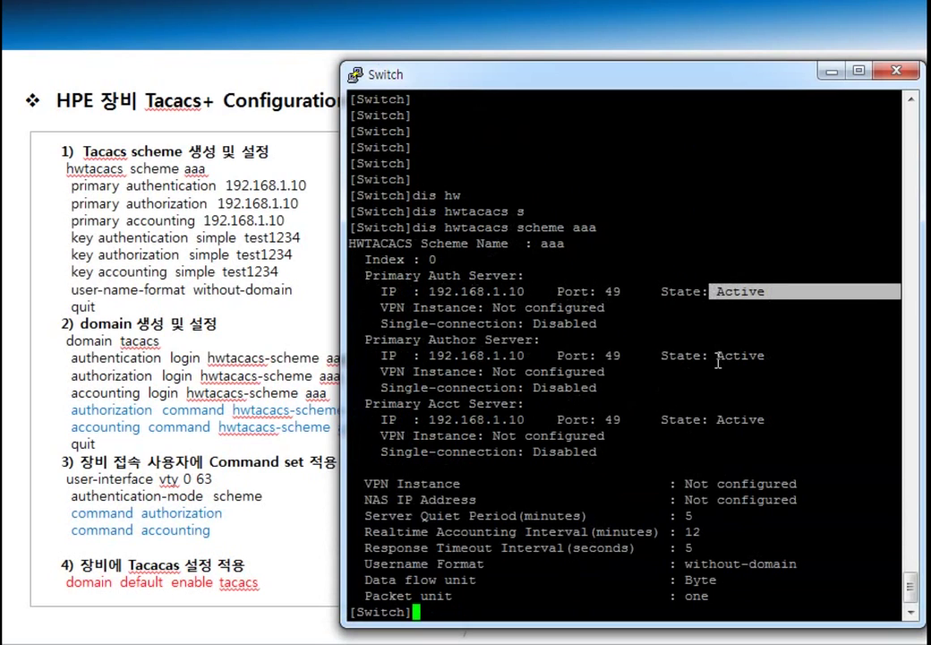
{"action": "left_click_drag", "start_coordinate": [713, 355], "coordinate": [771, 356]}
{"action": "left_click_drag", "start_coordinate": [714, 419], "coordinate": [769, 419]}
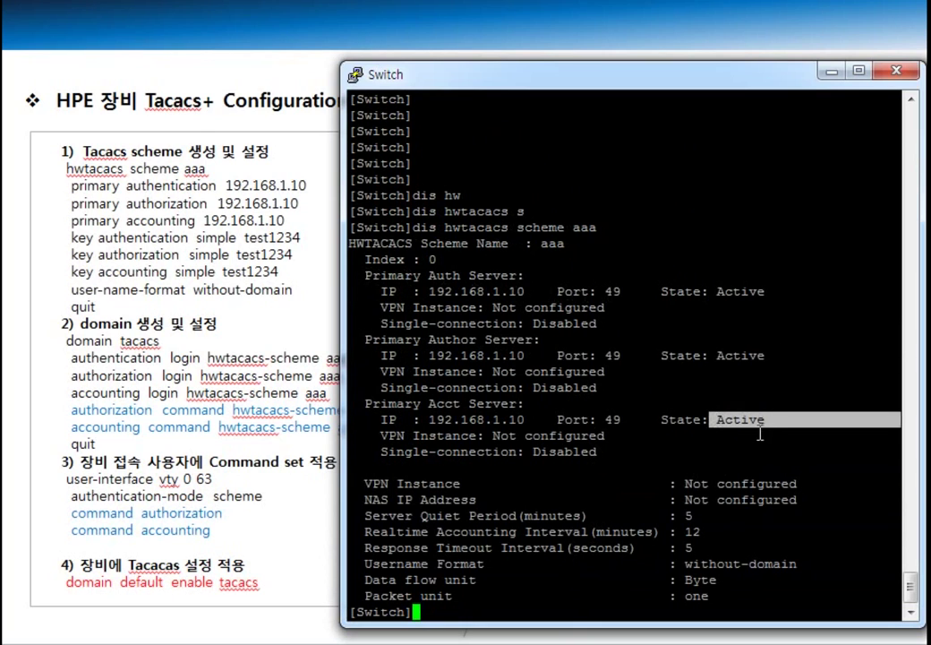
{"action": "left_click_drag", "start_coordinate": [605, 436], "coordinate": [611, 436]}
{"action": "left_click", "coordinate": [648, 450]}
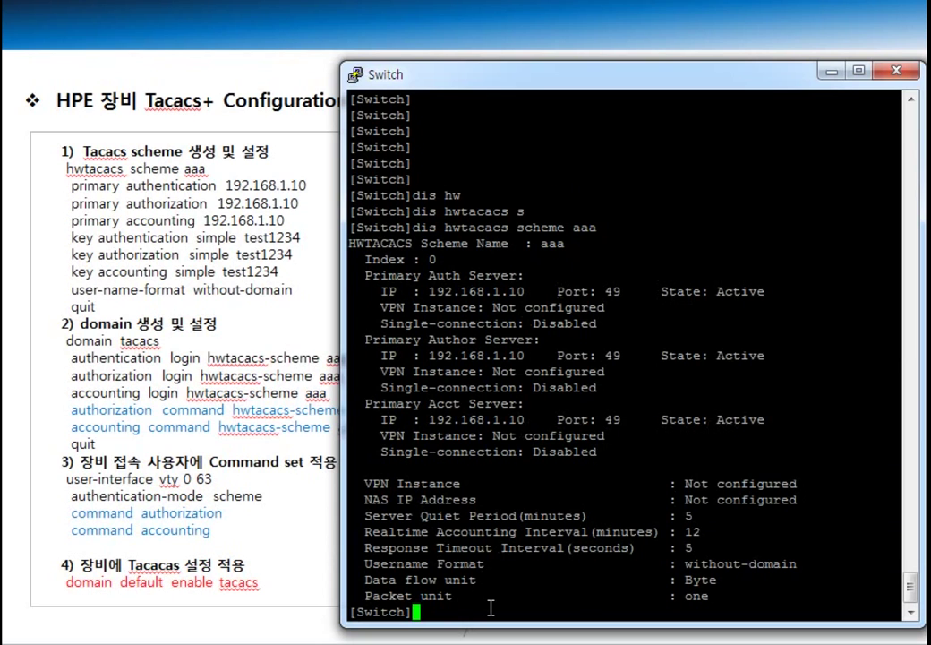
{"action": "key", "text": "Return"}
{"action": "key", "text": "Return"}
{"action": "key", "text": "Return"}
{"action": "key", "text": "Return"}
{"action": "key", "text": "Return"}
{"action": "key", "text": "Return"}
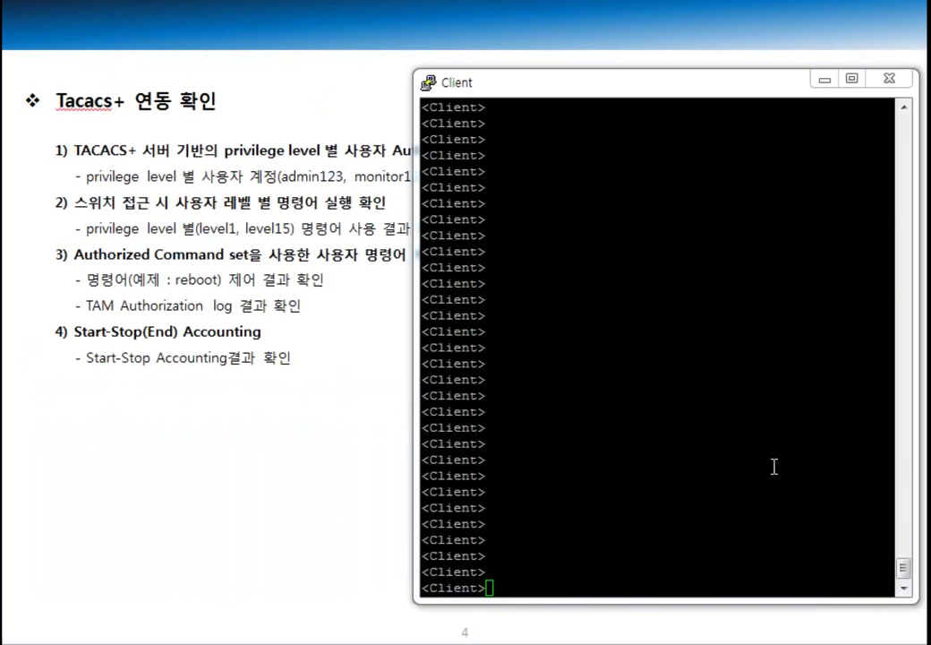
Step: Type 'telnet 192.168.1.1' at the Client terminal's prompt
{"action": "left_click", "coordinate": [673, 437]}
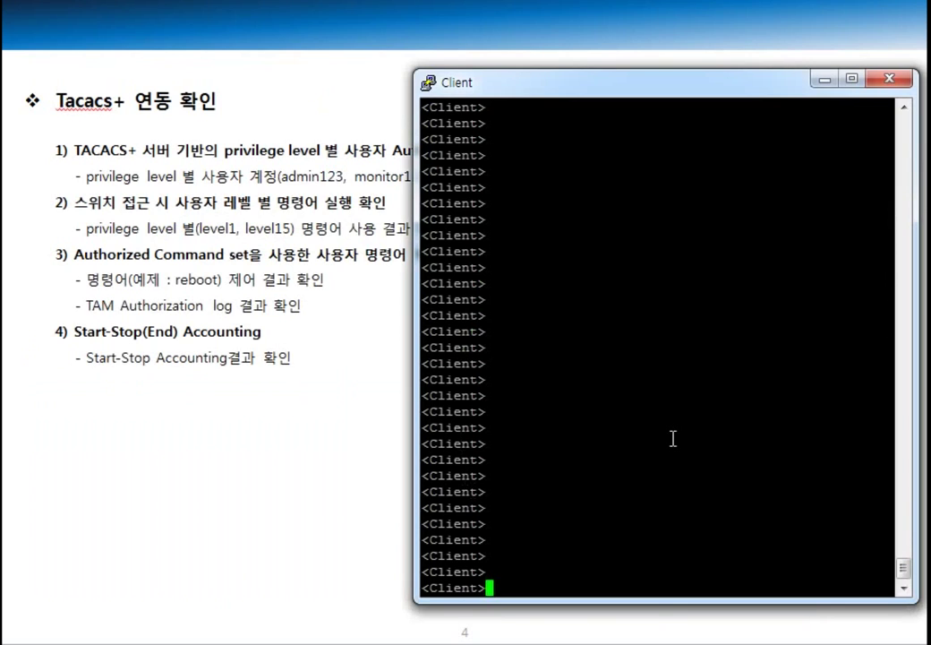
{"action": "type", "text": "telnet 192.168.1.1"}
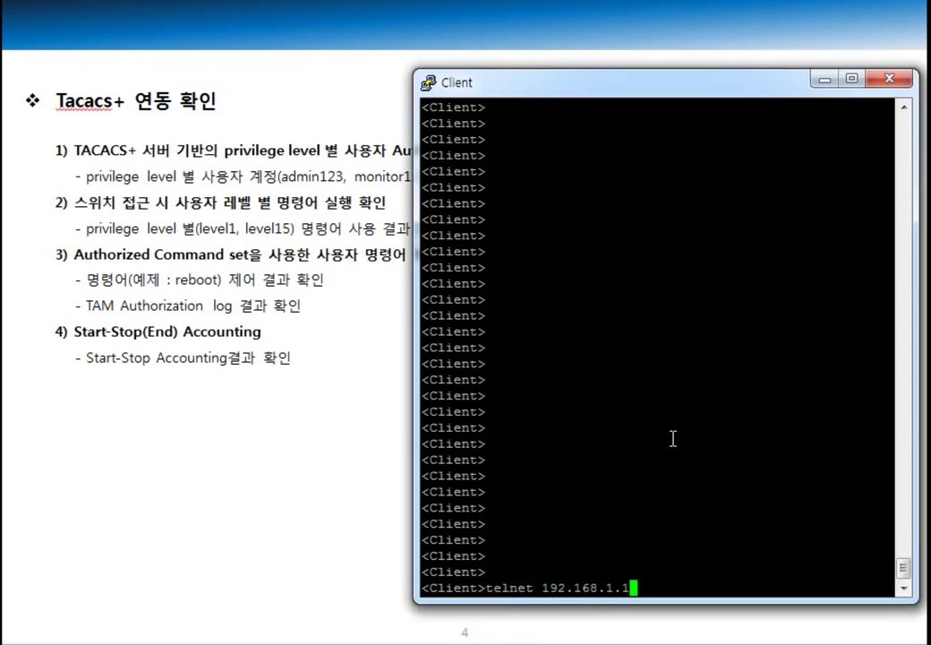
Step: Telnet to 192.168.1.1 and log in with the monitor account
{"action": "key", "text": "Return"}
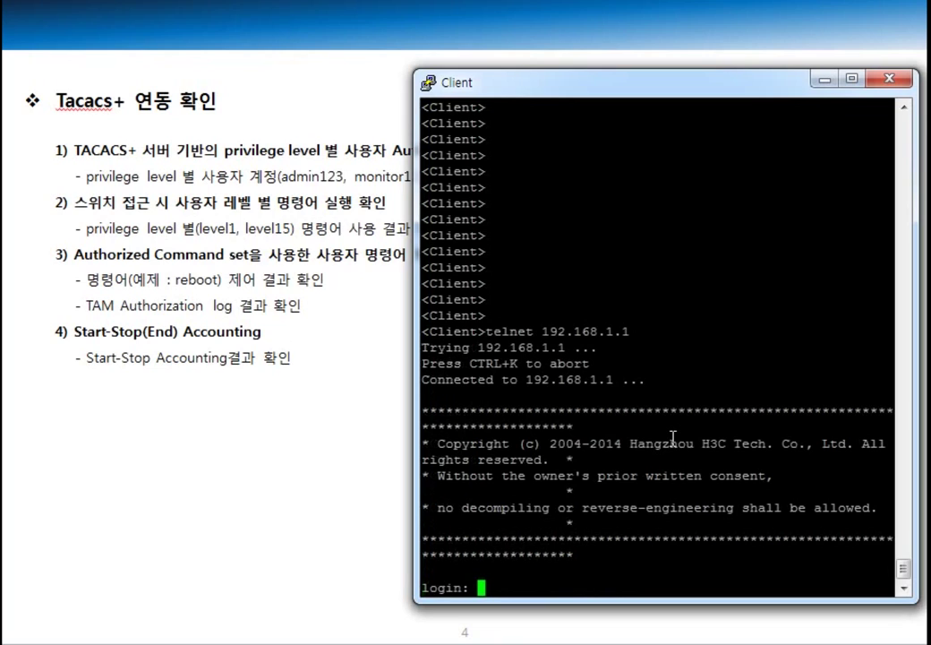
{"action": "type", "text": "monitor123"}
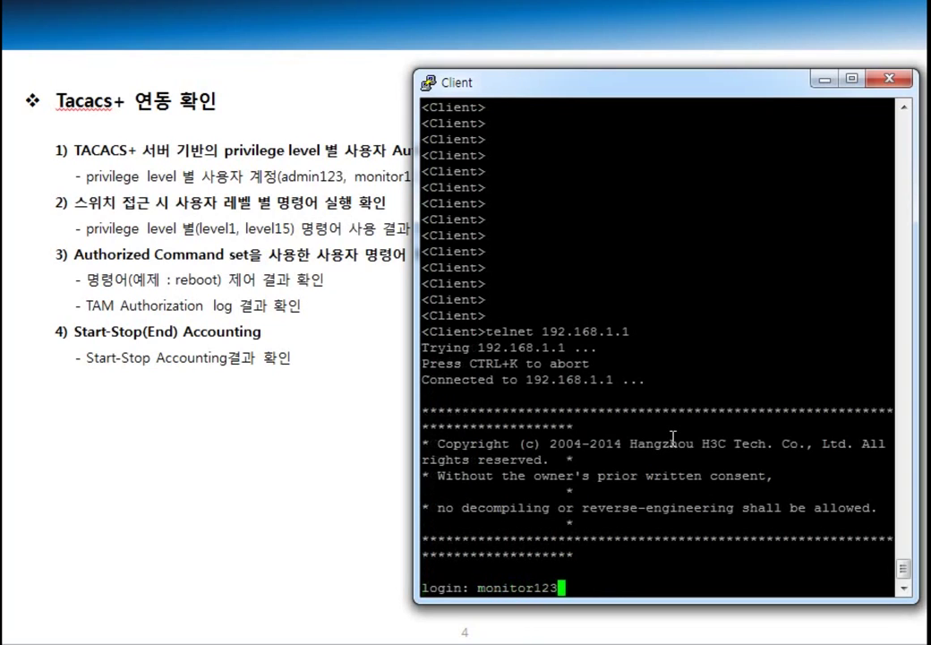
{"action": "key", "text": "Return"}
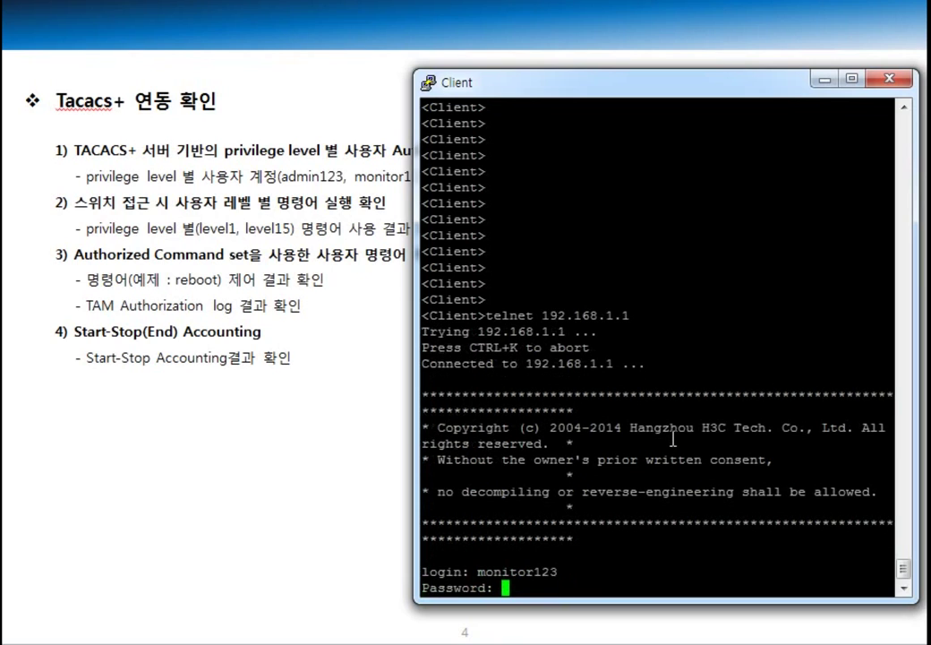
{"action": "key", "text": "Return"}
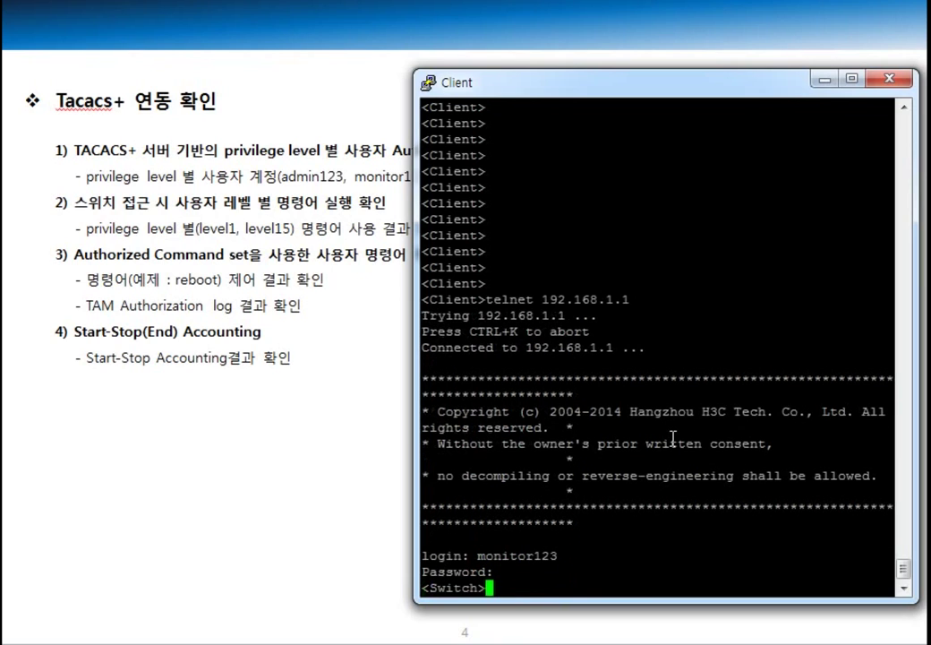
{"action": "key", "text": "Return"}
{"action": "key", "text": "Return"}
{"action": "key", "text": "Return"}
{"action": "key", "text": "Return"}
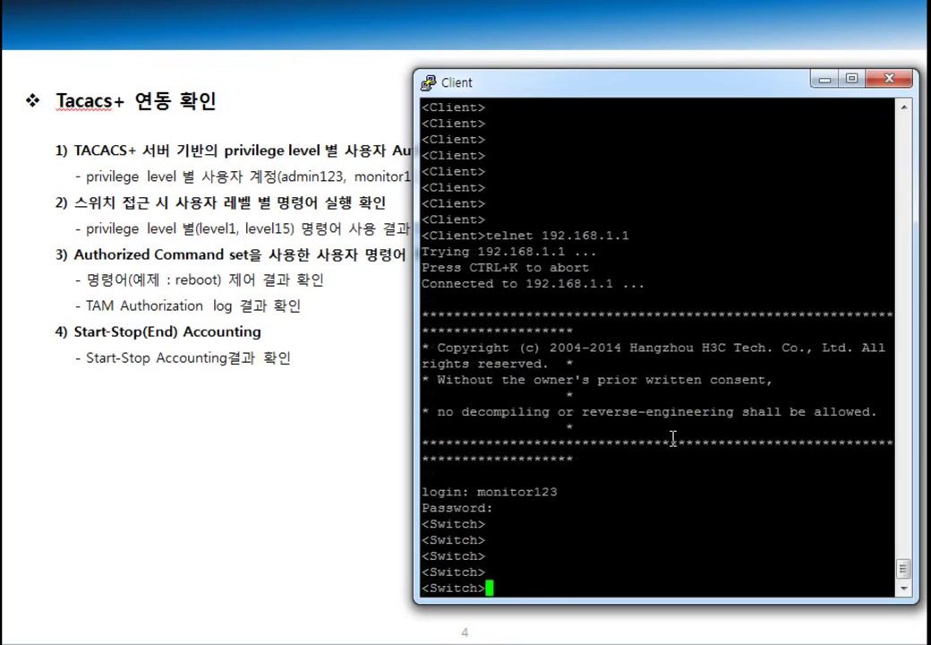
{"action": "key", "text": "Return"}
{"action": "key", "text": "Return"}
{"action": "key", "text": "Return"}
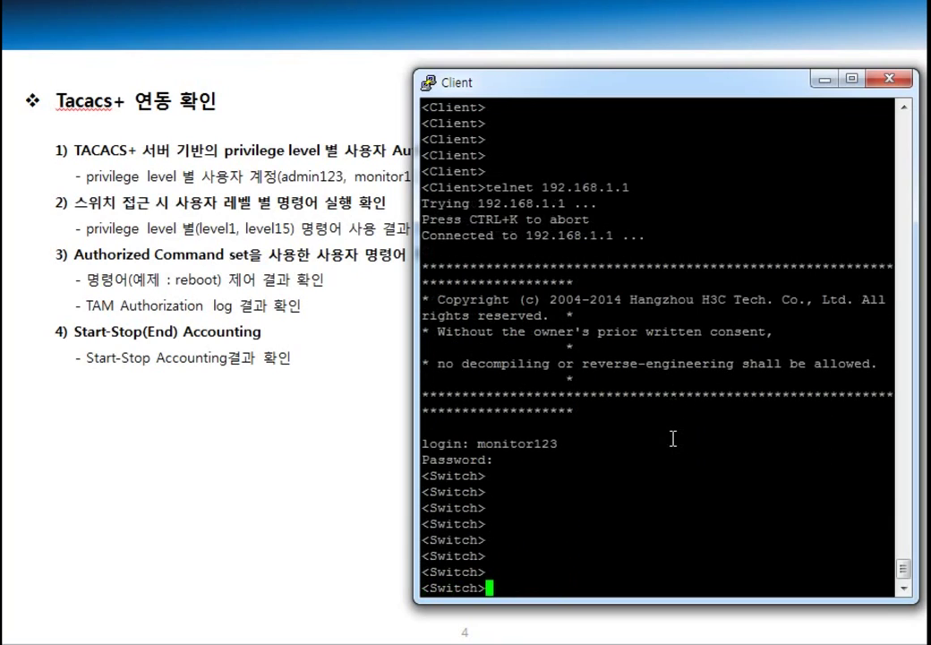
Step: Enter system-view, try 'vlan 100', and highlight the 'Permission denied.' response
{"action": "type", "text": "sys"}
{"action": "key", "text": "Tab"}
{"action": "key", "text": "Return"}
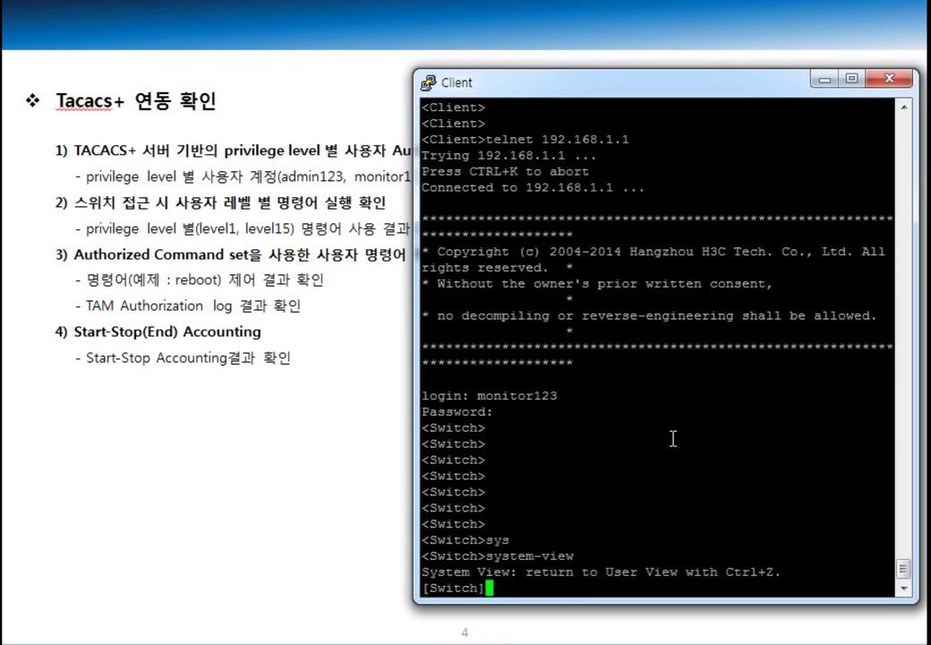
{"action": "key", "text": "Return"}
{"action": "key", "text": "Return"}
{"action": "key", "text": "Return"}
{"action": "type", "text": "vlan 100"}
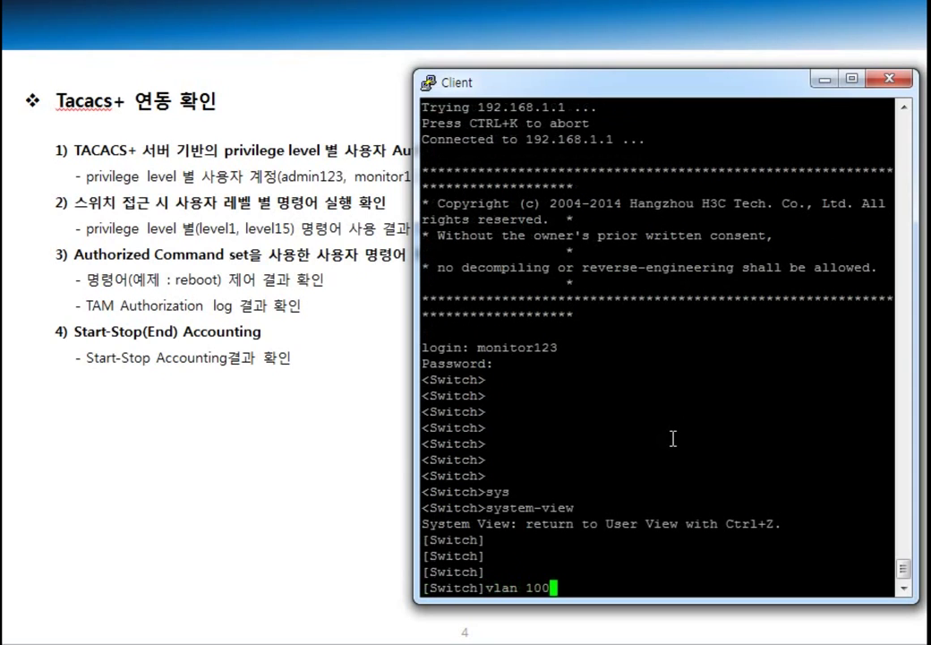
{"action": "key", "text": "Return"}
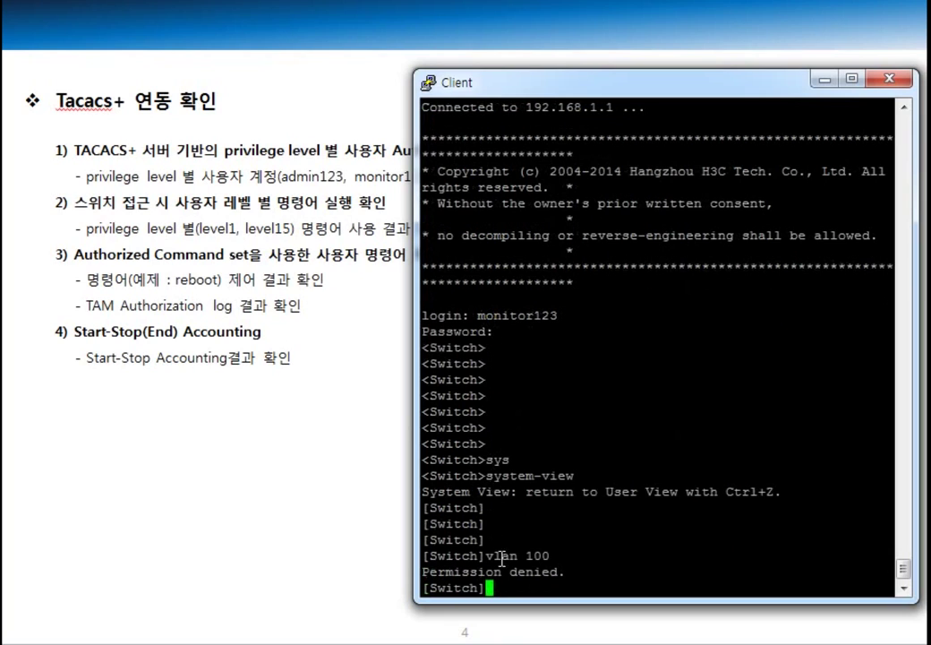
{"action": "left_click_drag", "start_coordinate": [488, 556], "coordinate": [550, 556]}
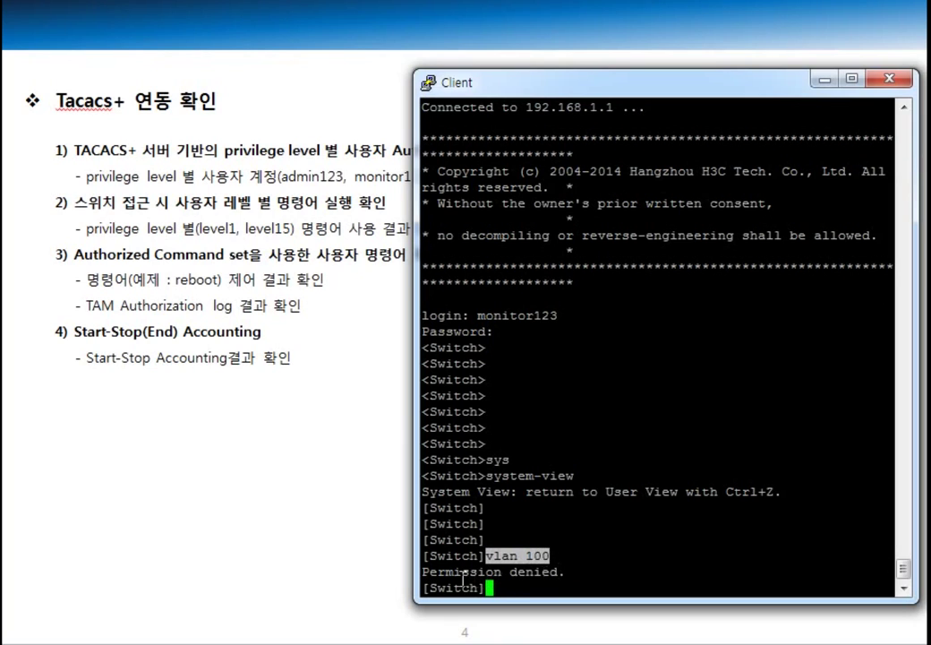
{"action": "left_click_drag", "start_coordinate": [426, 571], "coordinate": [567, 567]}
{"action": "left_click", "coordinate": [568, 568]}
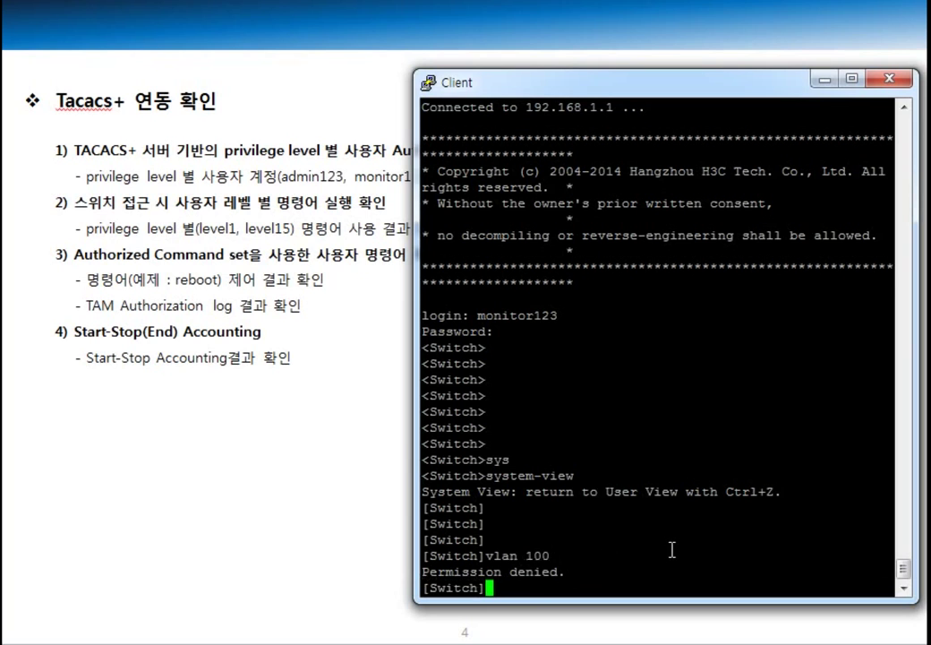
Step: Page through the switch's '?' command help list, then interrupt it back to the prompt
{"action": "type", "text": "?"}
{"action": "key", "text": "space"}
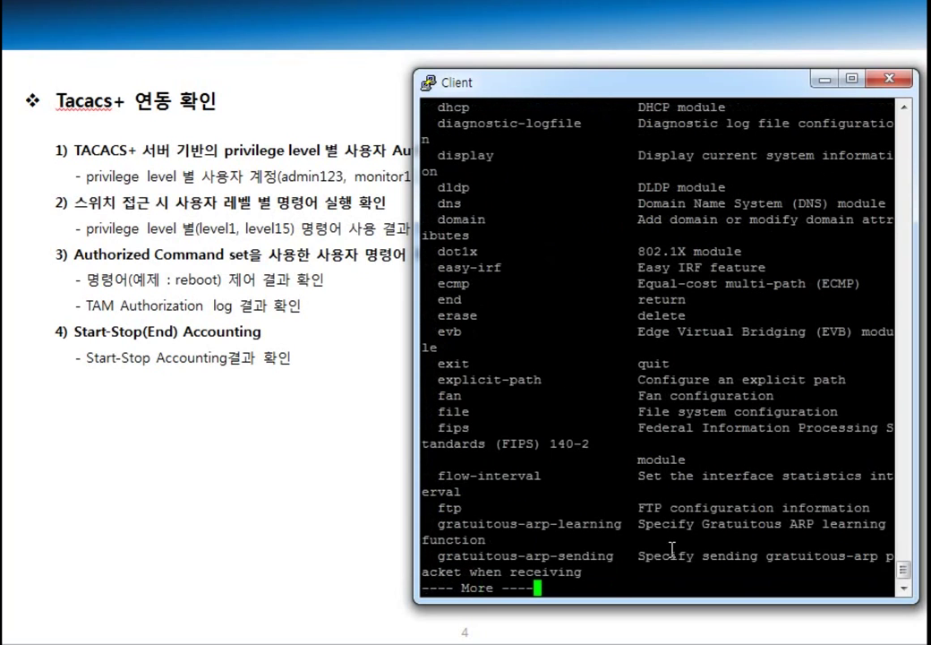
{"action": "key", "text": "Return"}
{"action": "key", "text": "Return"}
{"action": "key", "text": "Return"}
{"action": "key", "text": "Return"}
{"action": "key", "text": "ctrl+c"}
{"action": "key", "text": "Return"}
{"action": "key", "text": "Return"}
{"action": "key", "text": "Return"}
{"action": "key", "text": "Return"}
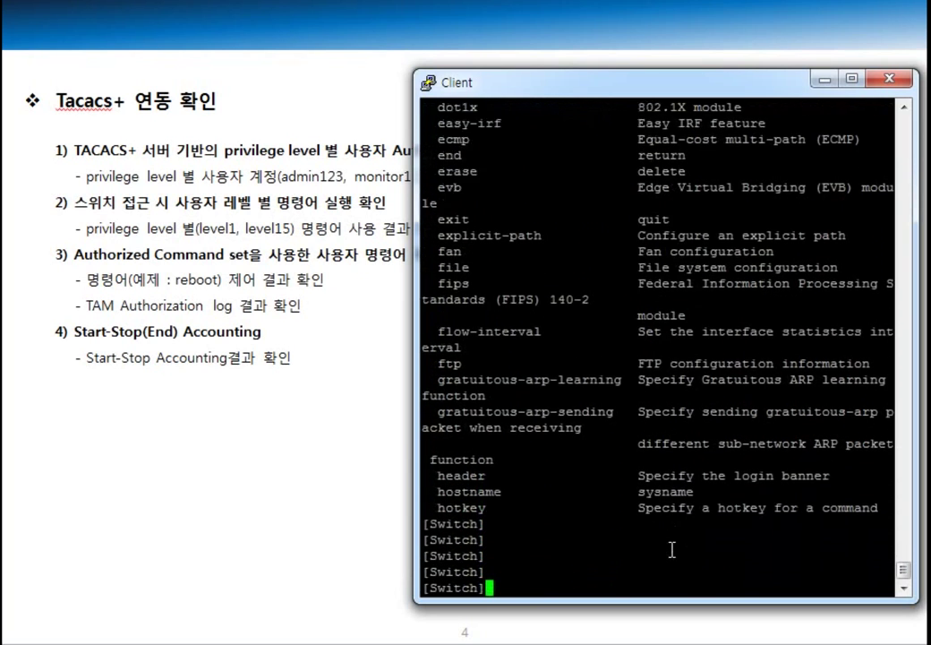
{"action": "type", "text": "qu"}
{"action": "key", "text": "Return"}
{"action": "key", "text": "Return"}
{"action": "key", "text": "Return"}
Step: Show the running configuration with 'dis cur', then stop the listing
{"action": "type", "text": "disp"}
{"action": "key", "text": "Tab"}
{"action": "key", "text": "BackSpace"}
{"action": "key", "text": "BackSpace"}
{"action": "key", "text": "BackSpace"}
{"action": "key", "text": "BackSpace"}
{"action": "key", "text": "BackSpace"}
{"action": "key", "text": "BackSpace"}
{"action": "key", "text": "BackSpace"}
{"action": "key", "text": "BackSpace"}
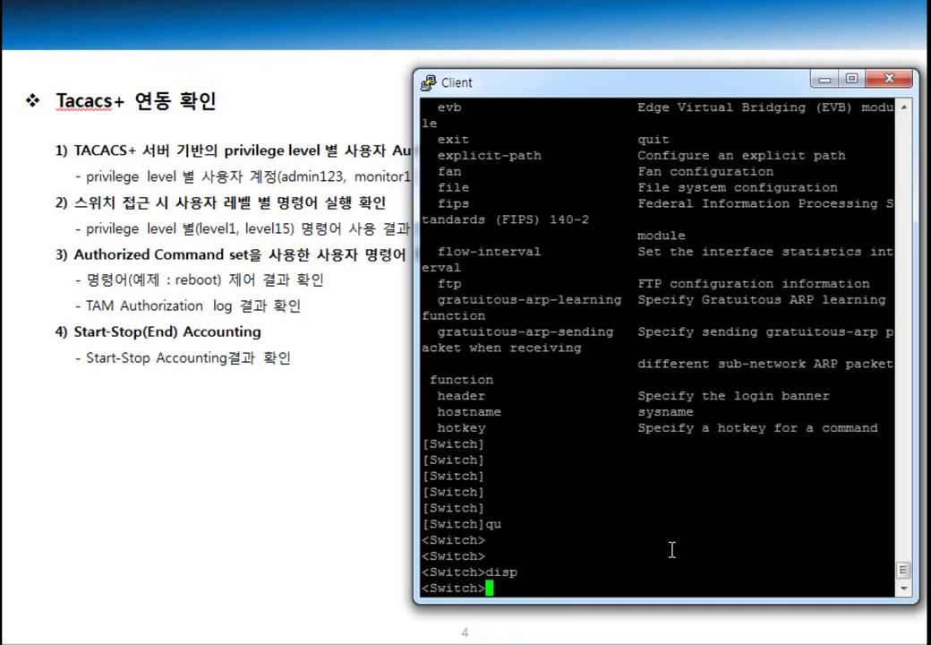
{"action": "key", "text": "Return"}
{"action": "key", "text": "Return"}
{"action": "key", "text": "Return"}
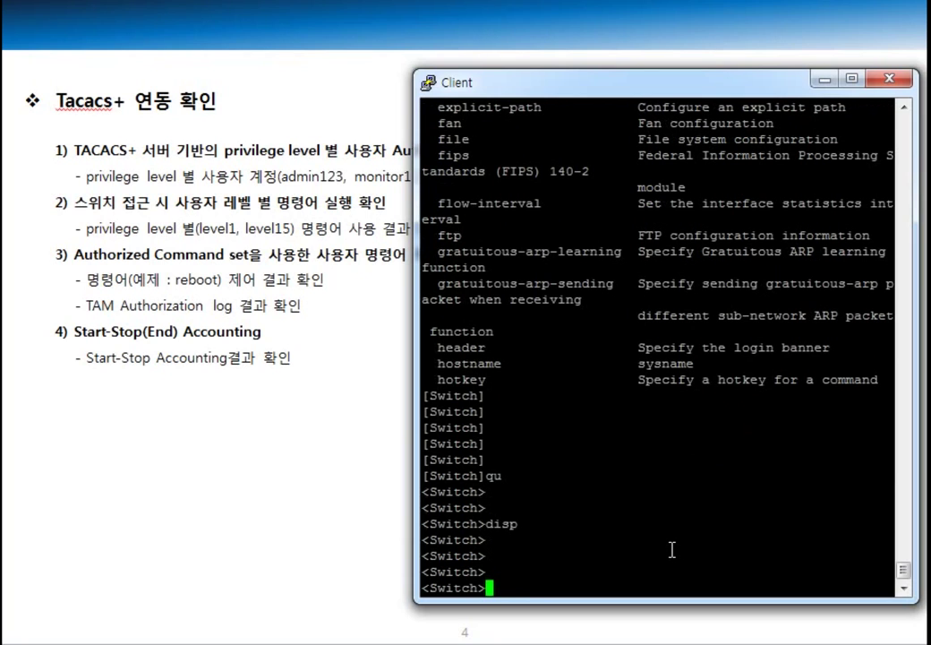
{"action": "type", "text": "dis cur"}
{"action": "key", "text": "Return"}
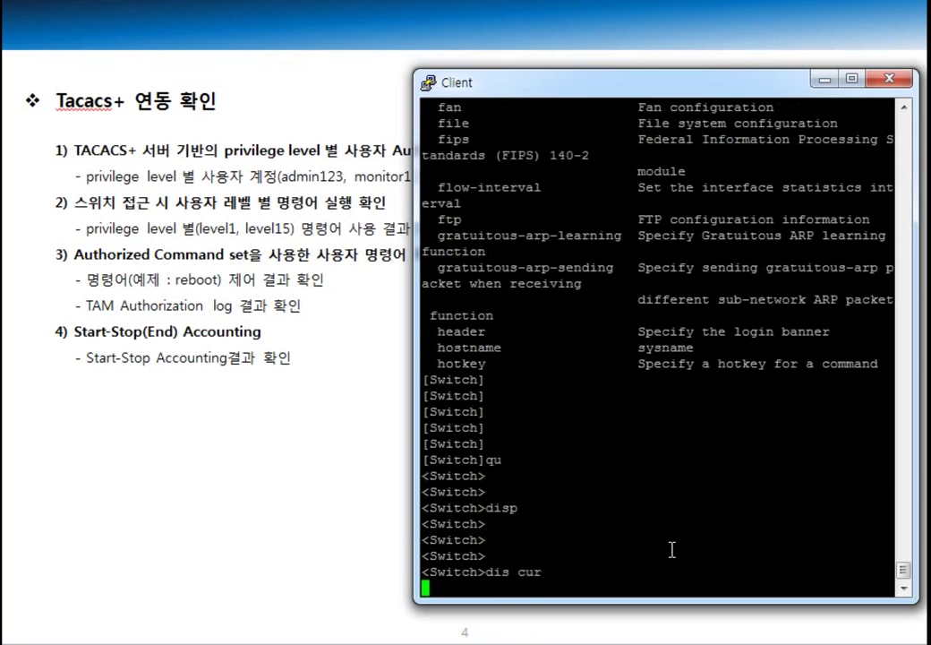
{"action": "key", "text": "ctrl+c"}
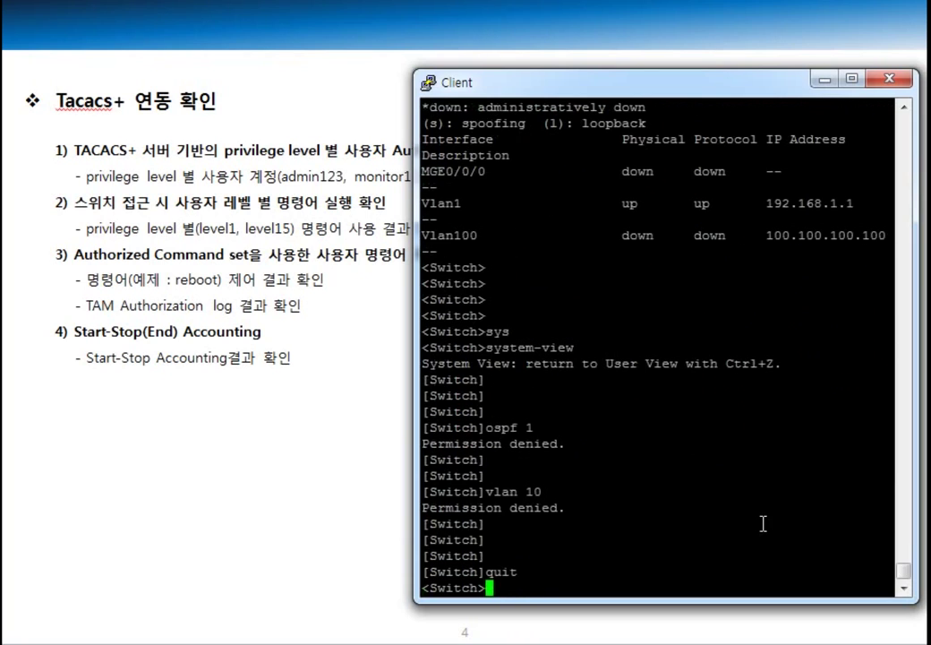
Step: Quit the switch session and enter 'telnet 192.168.1.1' at the client prompt
{"action": "type", "text": "quit"}
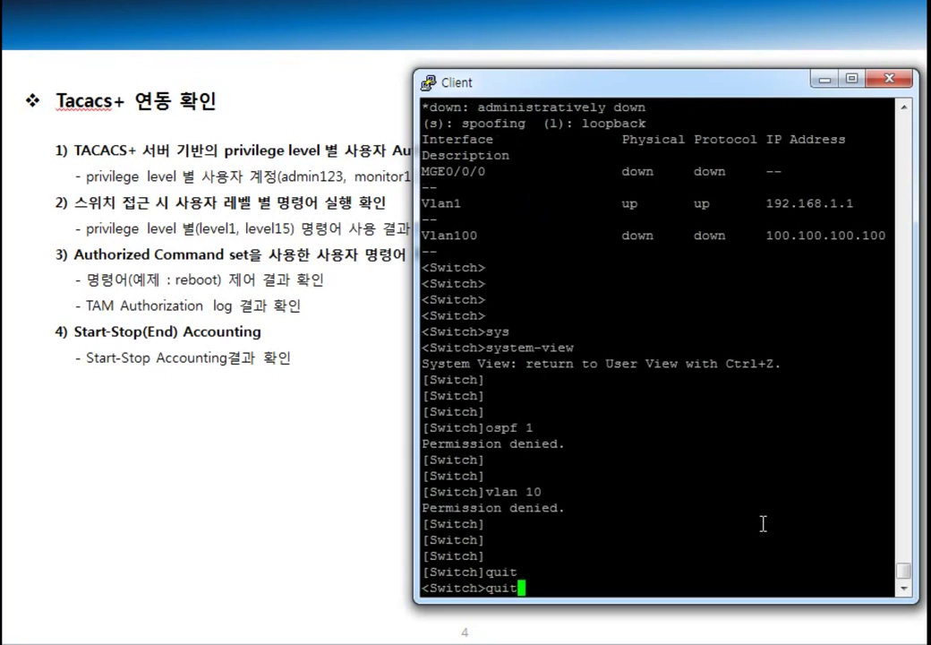
{"action": "key", "text": "Return"}
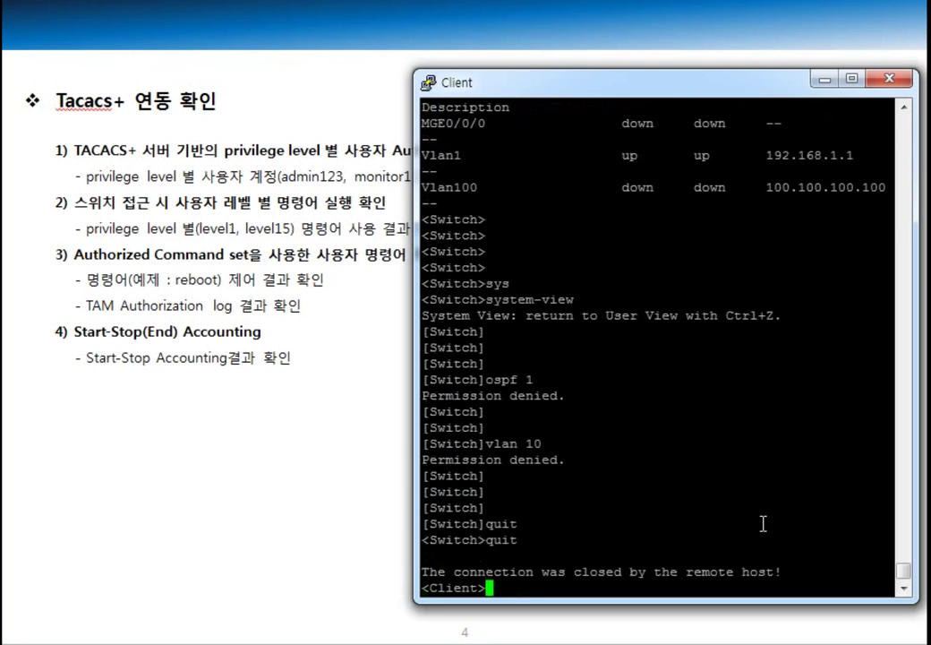
{"action": "key", "text": "Return"}
{"action": "key", "text": "Return"}
{"action": "key", "text": "Return"}
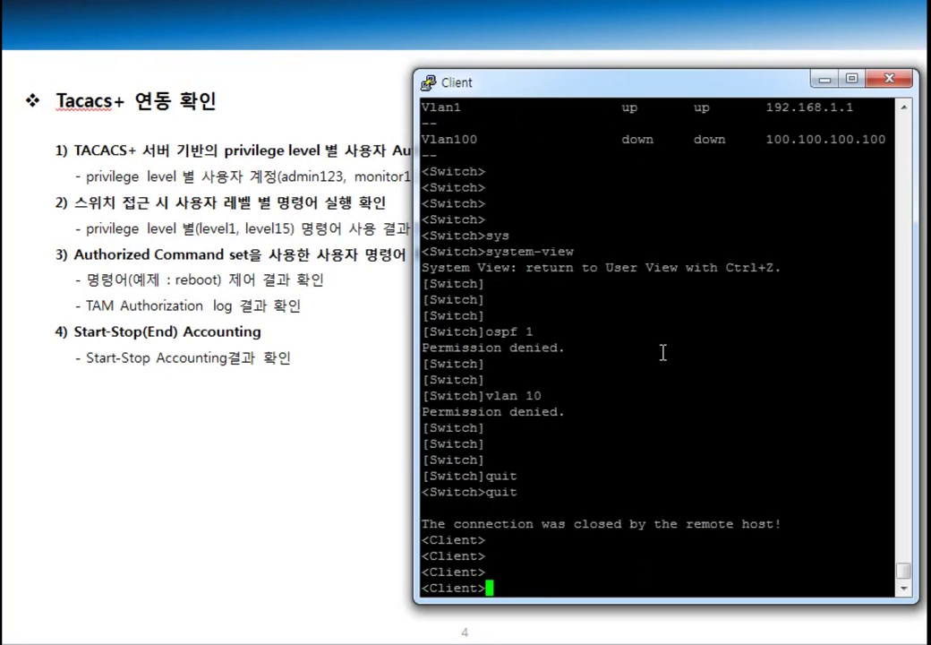
{"action": "type", "text": "telnet 192.168.1.1"}
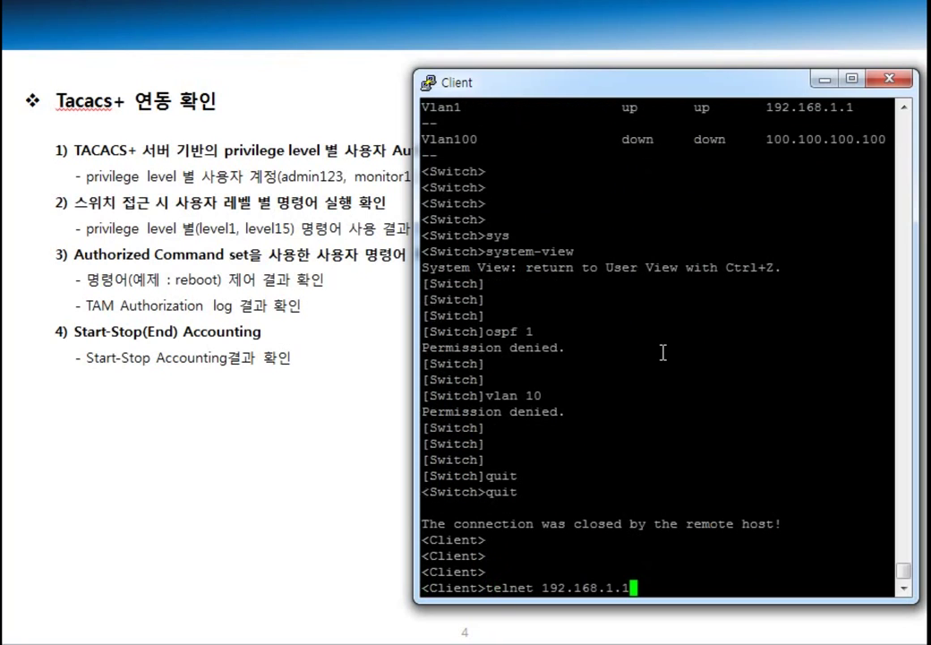
Step: Telnet to 192.168.1.1 and log in with the administrator's username and password
{"action": "key", "text": "Return"}
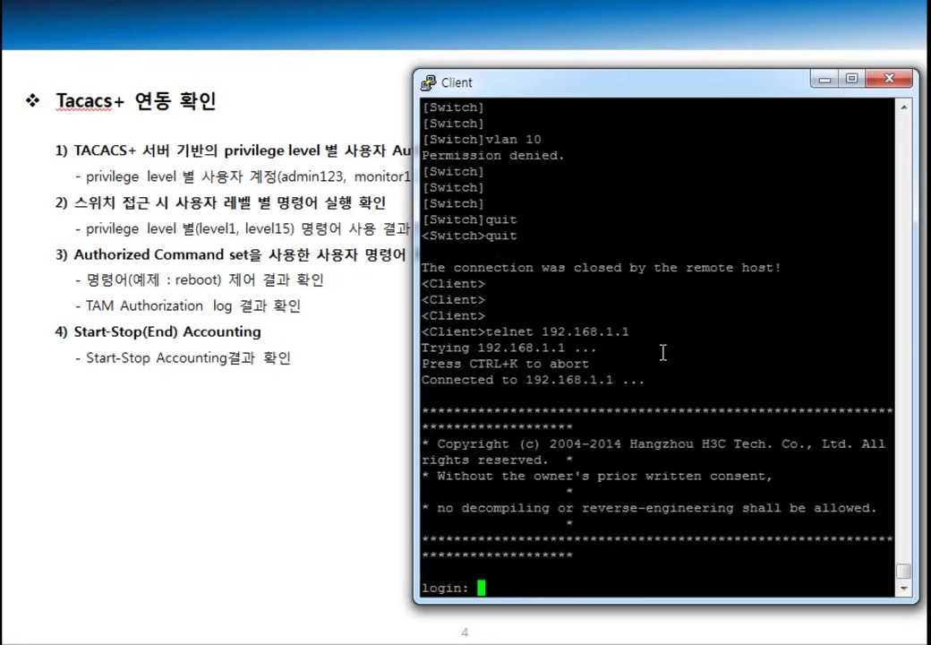
{"action": "type", "text": "admin123"}
{"action": "key", "text": "Return"}
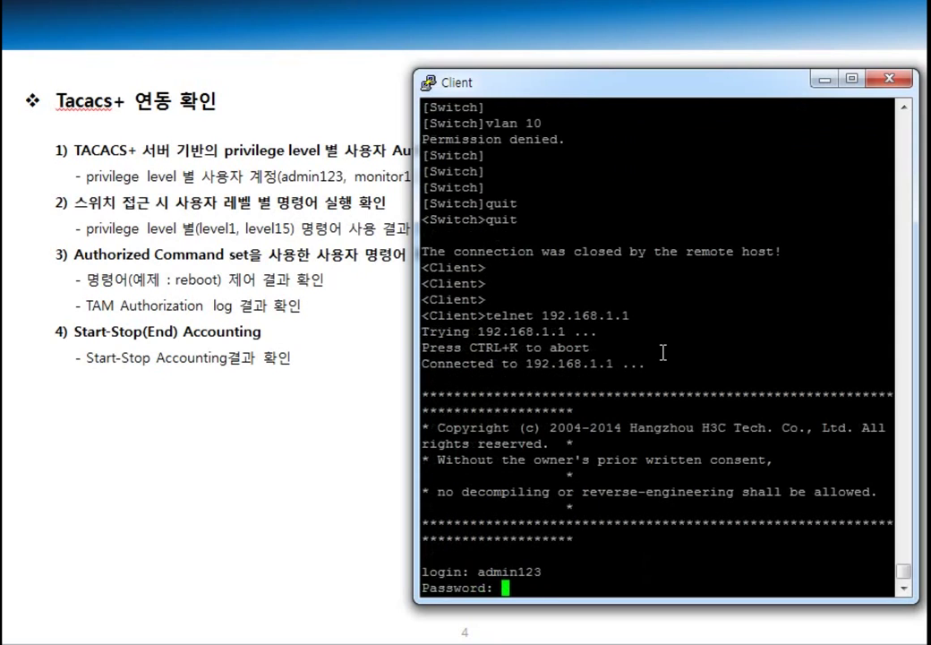
{"action": "key", "text": "Return"}
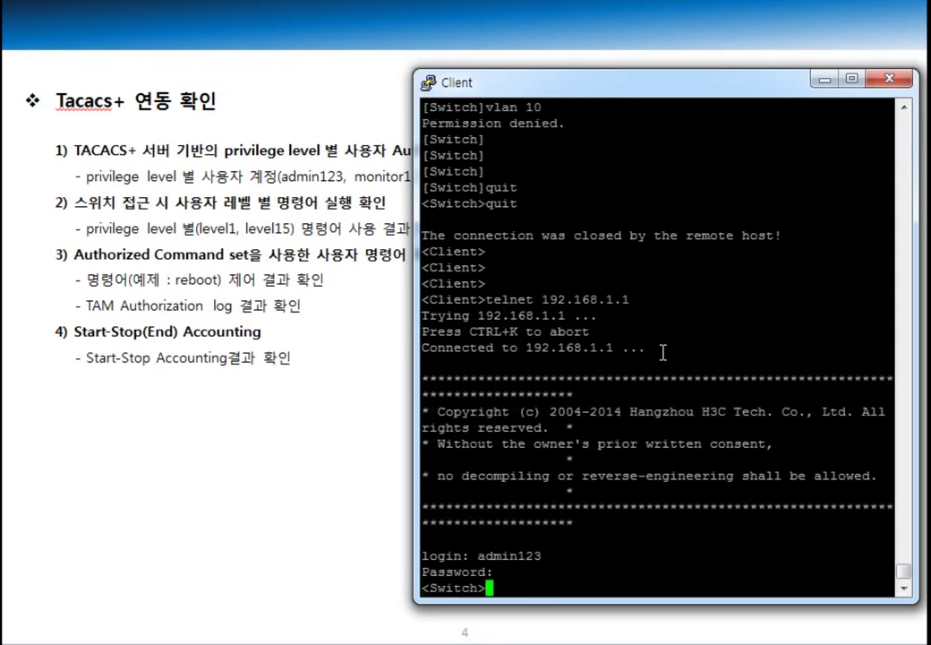
{"action": "key", "text": "Return"}
{"action": "key", "text": "Return"}
{"action": "key", "text": "Return"}
{"action": "key", "text": "Return"}
{"action": "key", "text": "Return"}
{"action": "key", "text": "Return"}
Step: Enter system view with 'sys' and create VLAN 100
{"action": "type", "text": "sys"}
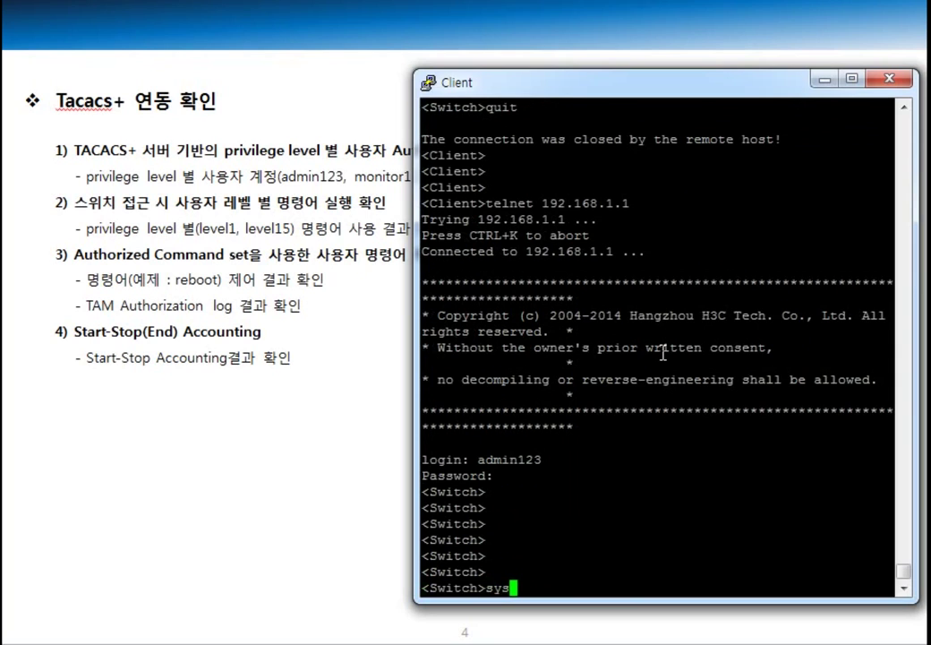
{"action": "key", "text": "Return"}
{"action": "key", "text": "Return"}
{"action": "key", "text": "Return"}
{"action": "key", "text": "Return"}
{"action": "key", "text": "Return"}
{"action": "key", "text": "Return"}
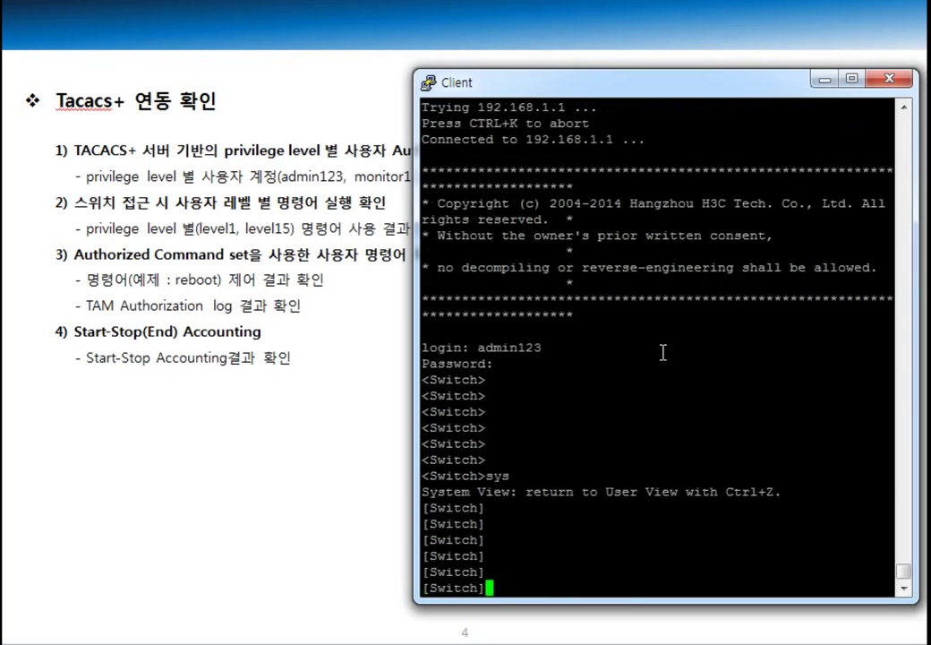
{"action": "type", "text": "vlan"}
{"action": "type", "text": "00"}
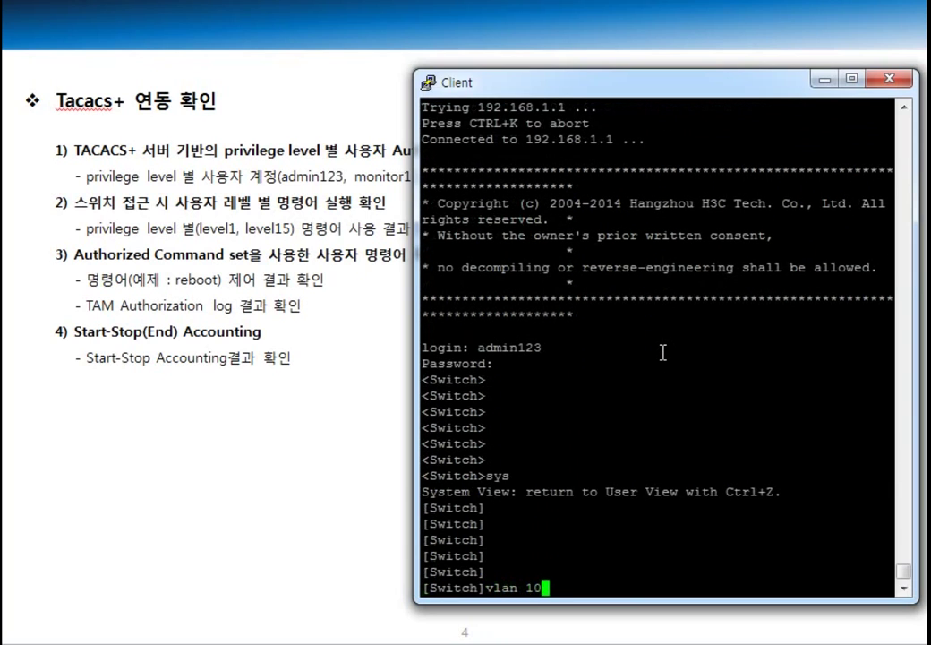
{"action": "key", "text": "Return"}
{"action": "key", "text": "Return"}
{"action": "key", "text": "Return"}
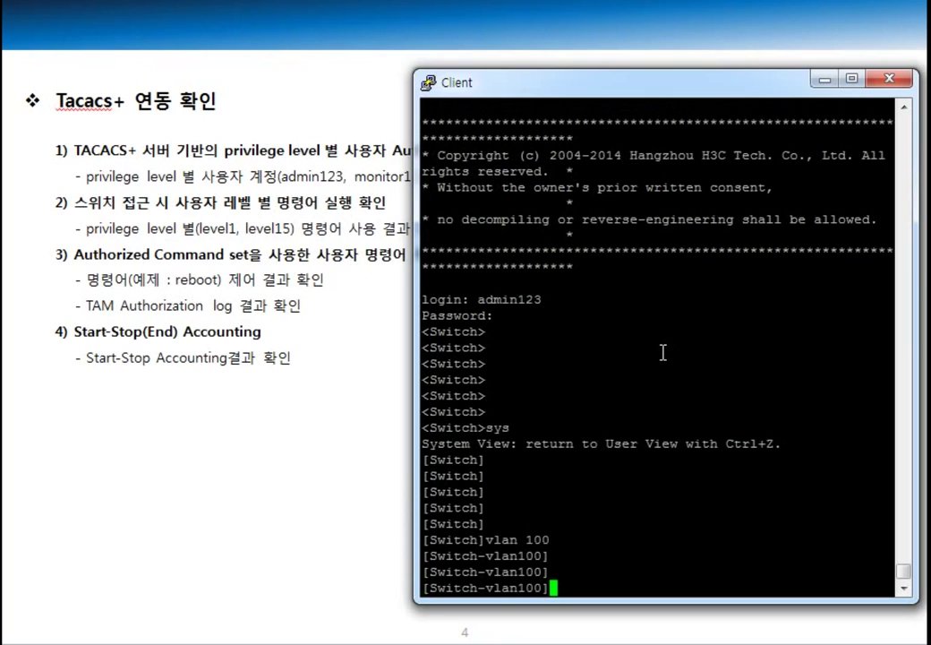
Step: Assign 100.100.100.100/24 to interface Vlan100, then leave the interface view
{"action": "type", "text": "int vlan 100"}
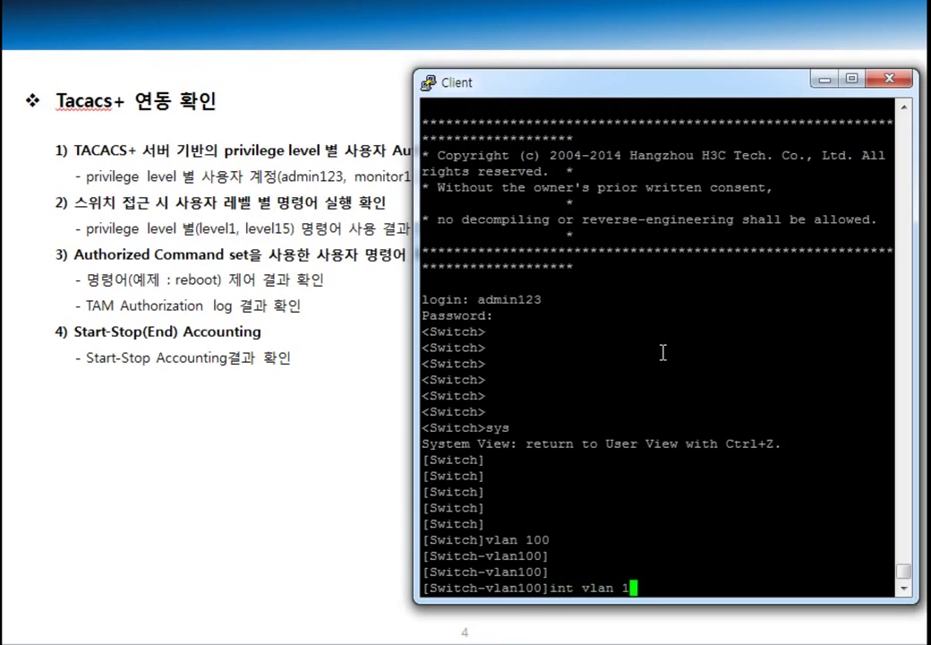
{"action": "key", "text": "Return"}
{"action": "type", "text": "ip add 10"}
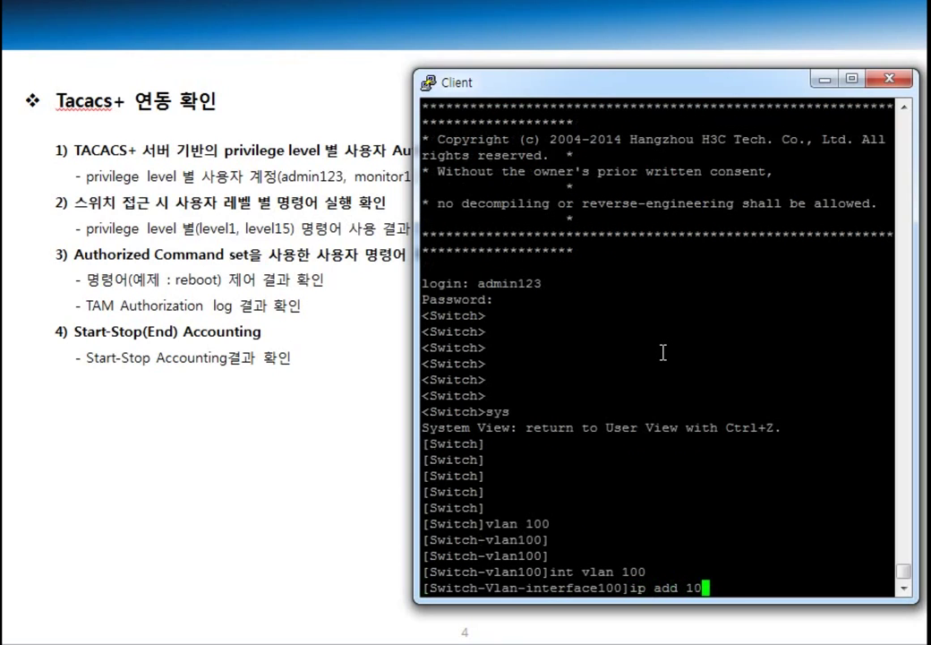
{"action": "type", "text": "0.100.100.100 24"}
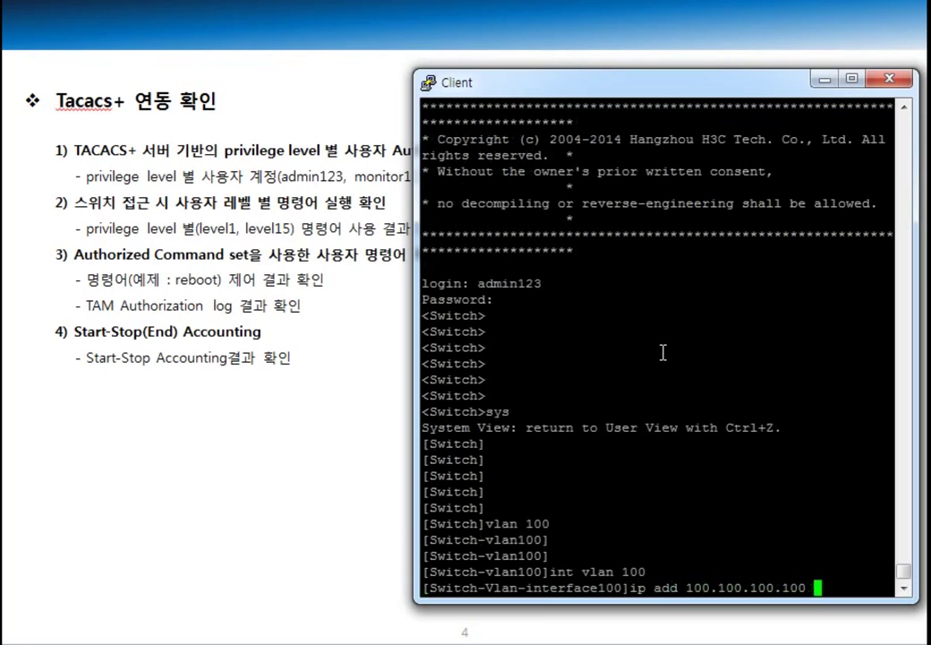
{"action": "key", "text": "Return"}
{"action": "key", "text": "Return"}
{"action": "key", "text": "Return"}
{"action": "key", "text": "Return"}
{"action": "type", "text": "qu"}
{"action": "key", "text": "Return"}
{"action": "key", "text": "Return"}
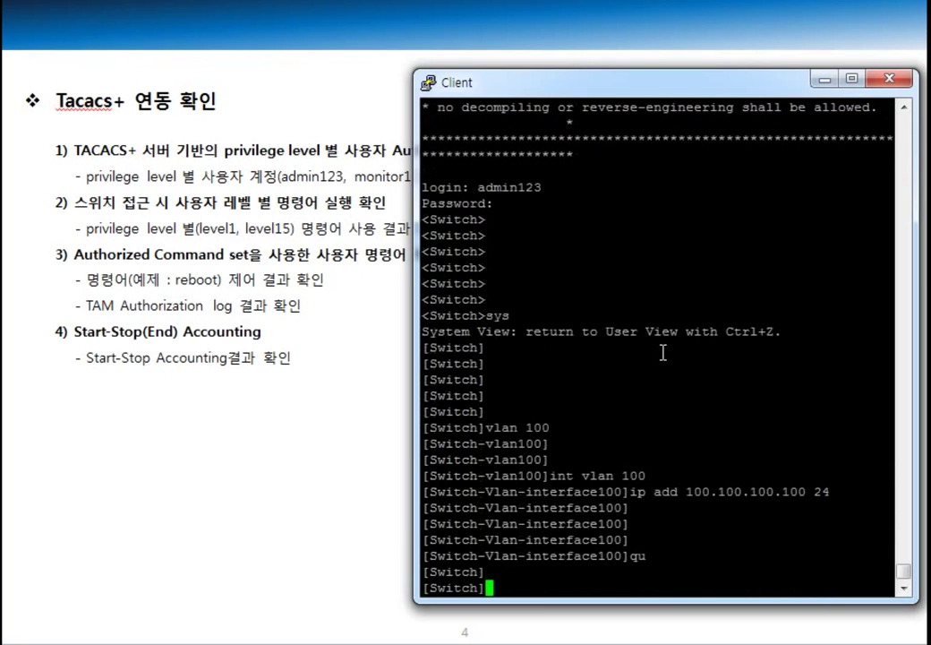
Step: Verify with 'dis ip int brie' that Vlan100 holds 100.100.100.100 alongside Vlan1's 192.168.1.1
{"action": "type", "text": "dis ip int brie"}
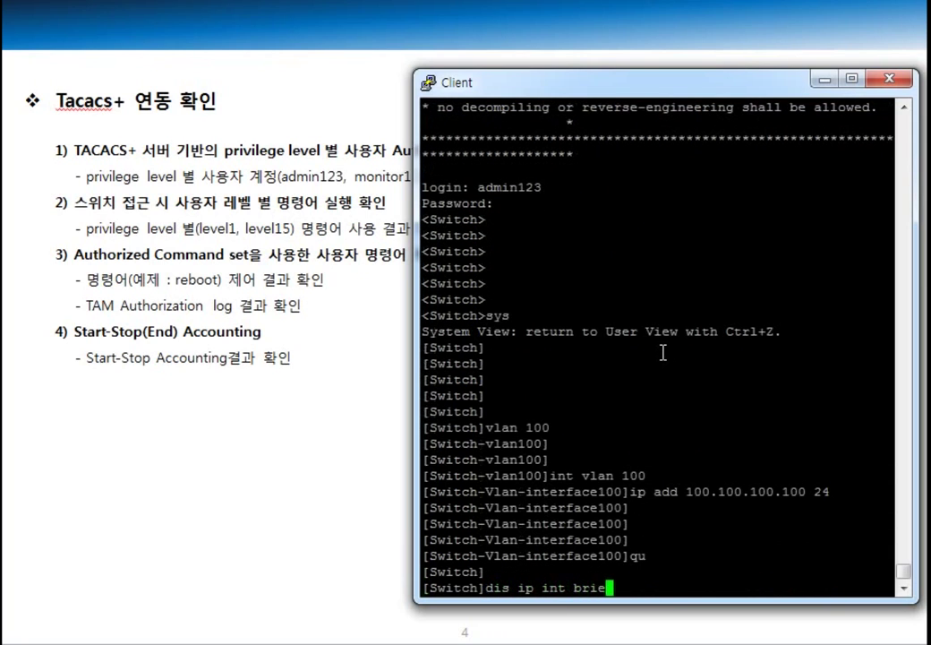
{"action": "key", "text": "Return"}
{"action": "key", "text": "Return"}
{"action": "key", "text": "Return"}
{"action": "key", "text": "Return"}
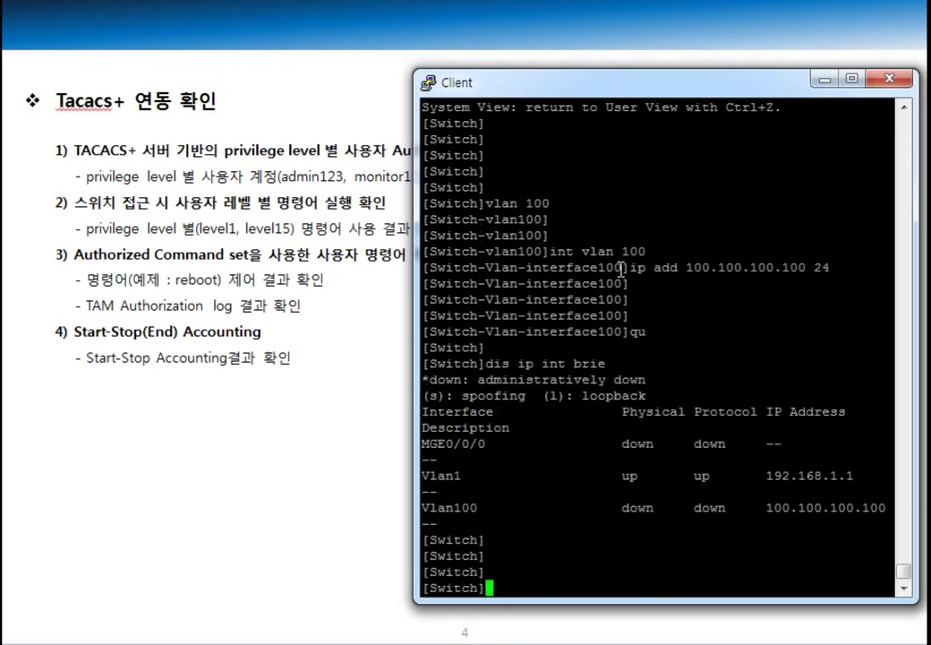
{"action": "key", "text": "Return"}
{"action": "key", "text": "Return"}
{"action": "key", "text": "Return"}
{"action": "key", "text": "Return"}
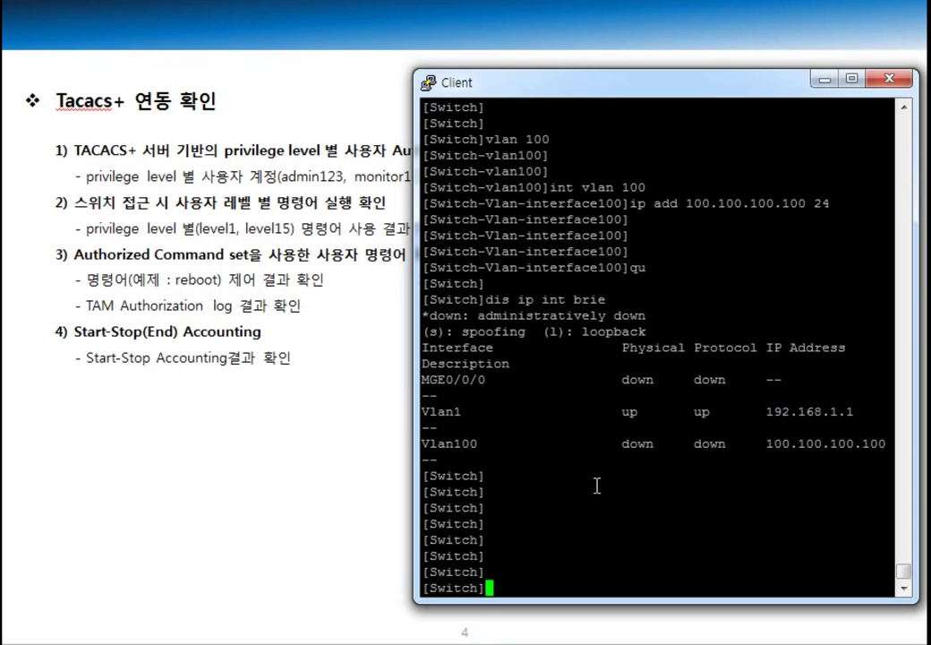
Step: Return to user view and attempt 'reboot', which is refused with 'no such privilege'
{"action": "type", "text": "quit"}
{"action": "key", "text": "Return"}
{"action": "key", "text": "Return"}
{"action": "key", "text": "Return"}
{"action": "key", "text": "Return"}
{"action": "key", "text": "Return"}
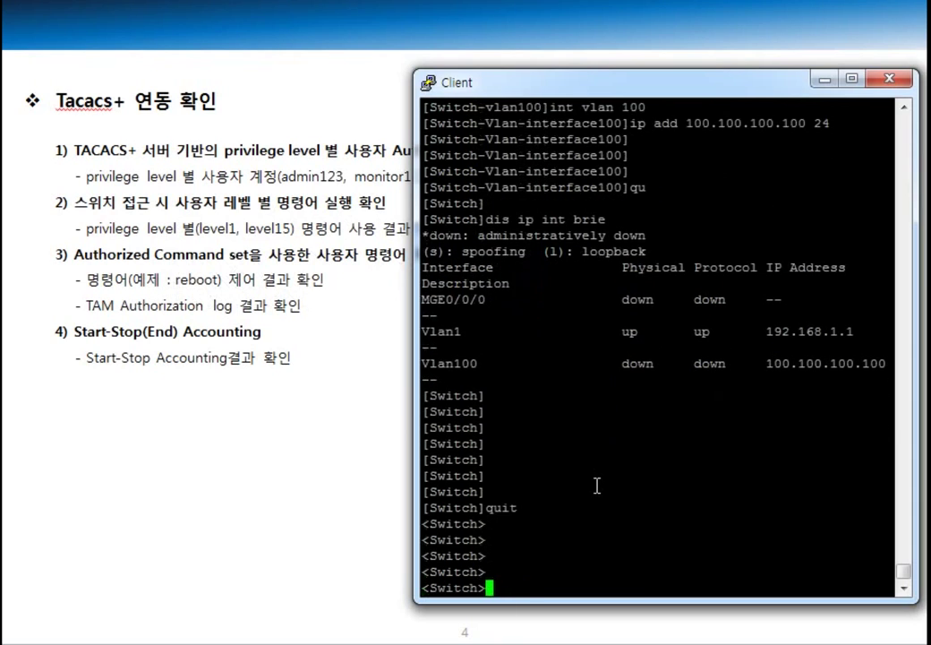
{"action": "type", "text": "reboot"}
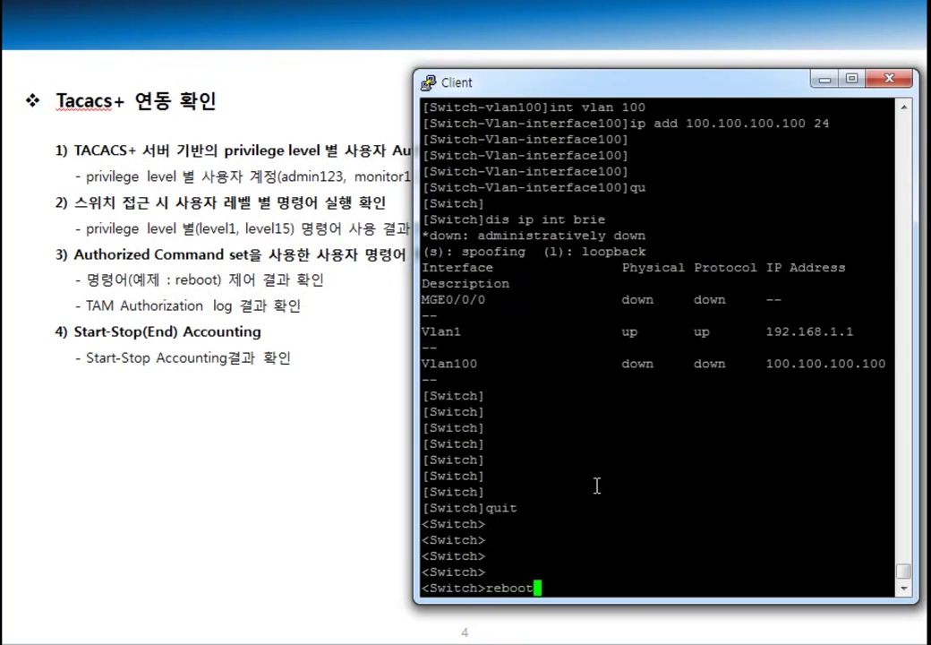
{"action": "key", "text": "Return"}
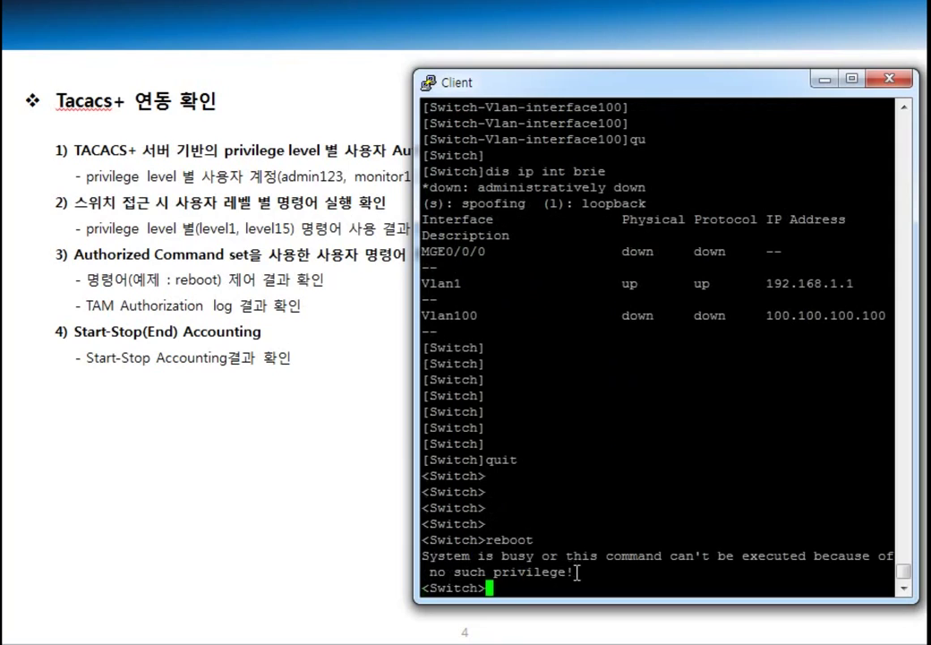
Step: Highlight the 'no such privilege' error text, then clear the selection
{"action": "left_click_drag", "start_coordinate": [578, 573], "coordinate": [422, 556]}
{"action": "left_click_drag", "start_coordinate": [580, 576], "coordinate": [428, 544]}
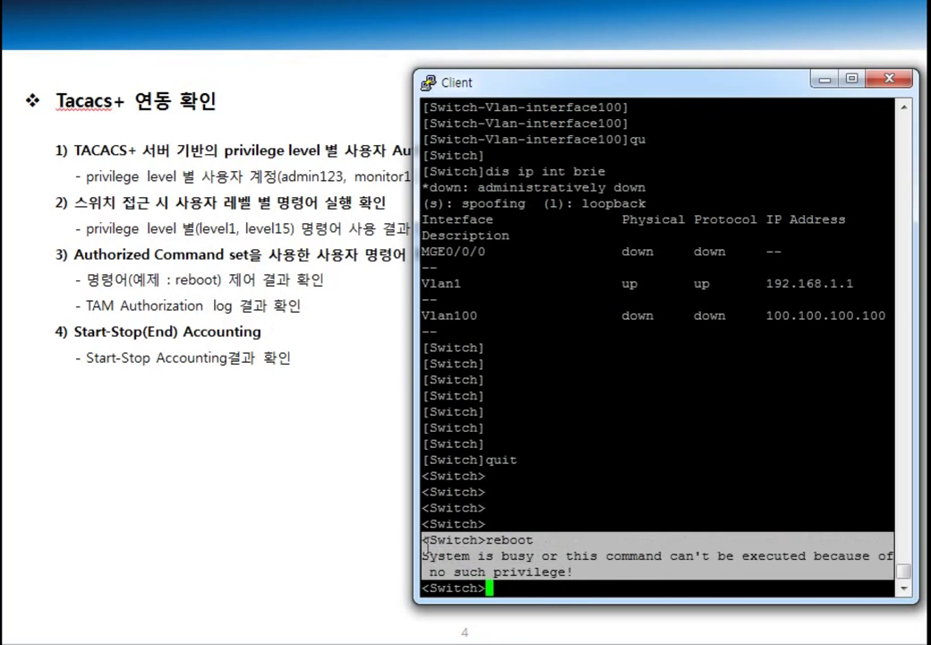
{"action": "left_click", "coordinate": [571, 486]}
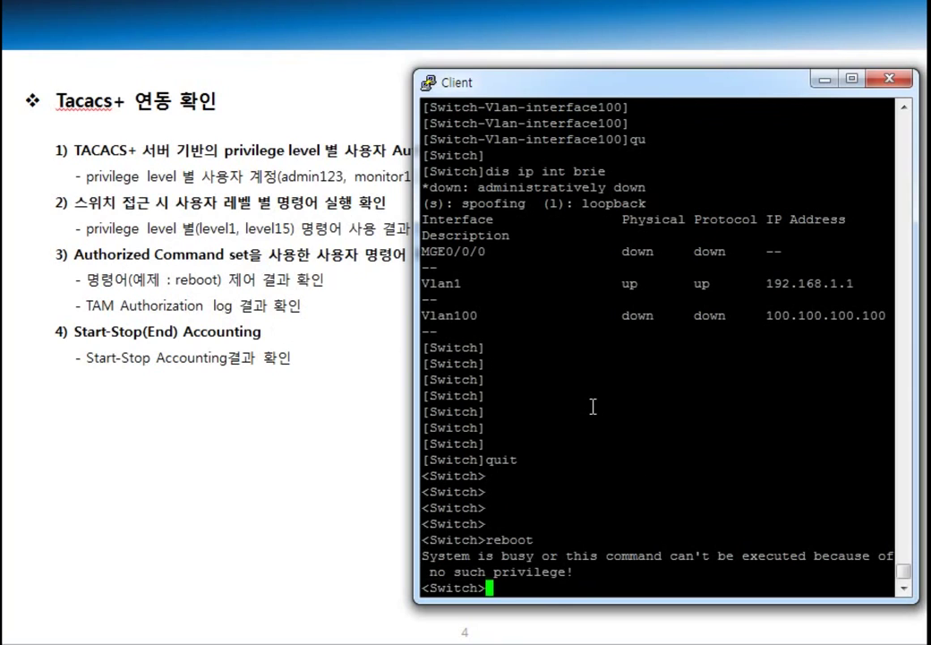
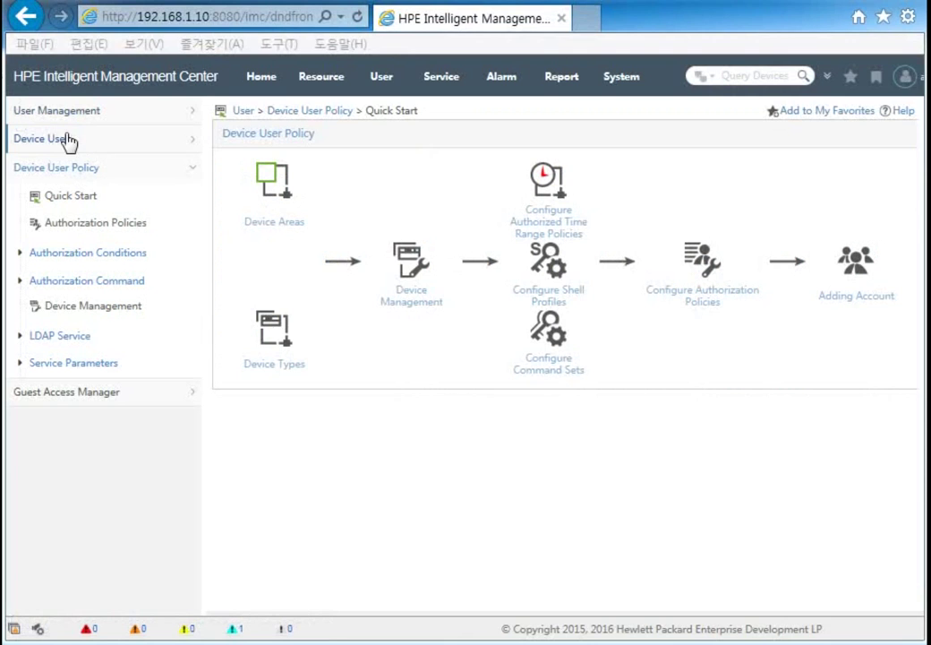
Step: Go to Device User > Log Management > Authentication Logs
{"action": "left_click", "coordinate": [62, 145]}
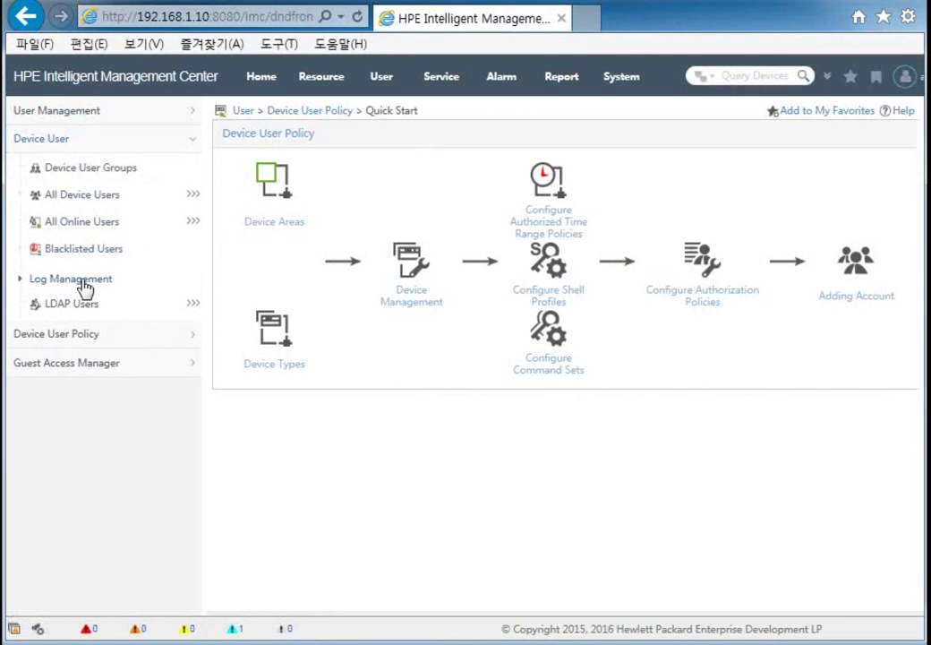
{"action": "left_click", "coordinate": [82, 282]}
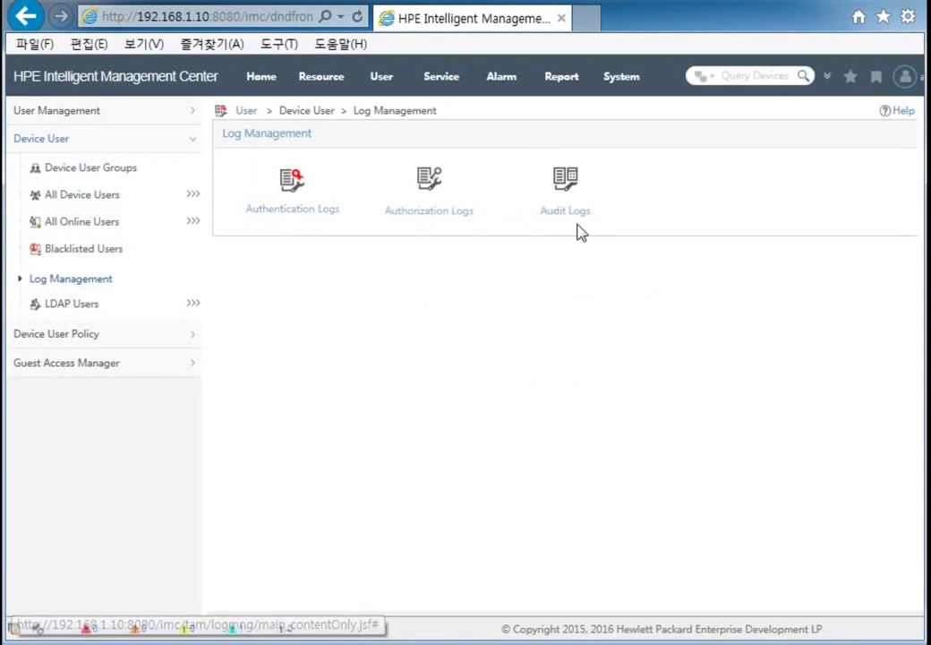
{"action": "left_click", "coordinate": [291, 191]}
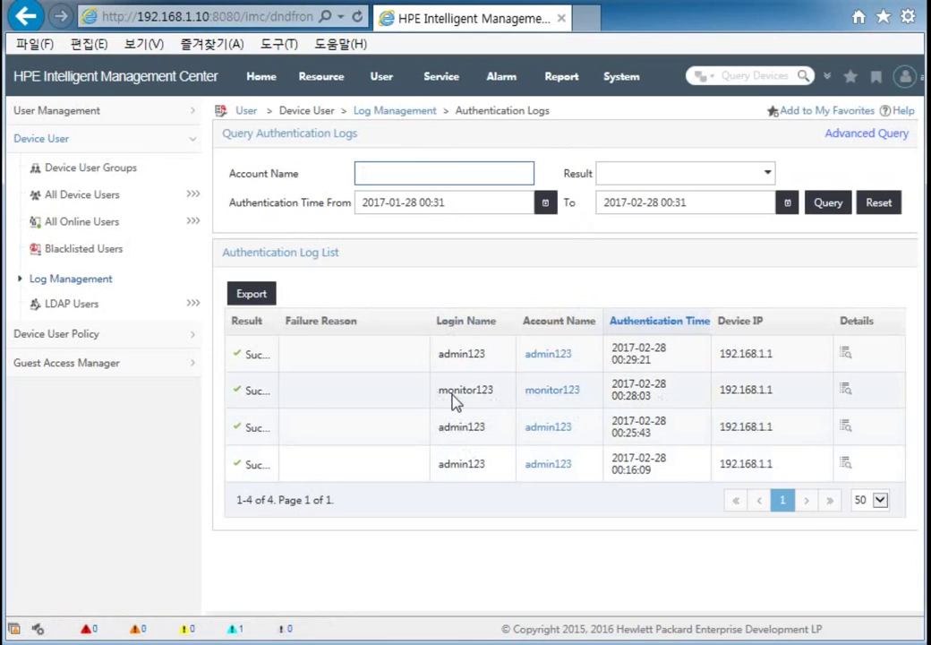
{"action": "left_click_drag", "start_coordinate": [438, 399], "coordinate": [783, 396]}
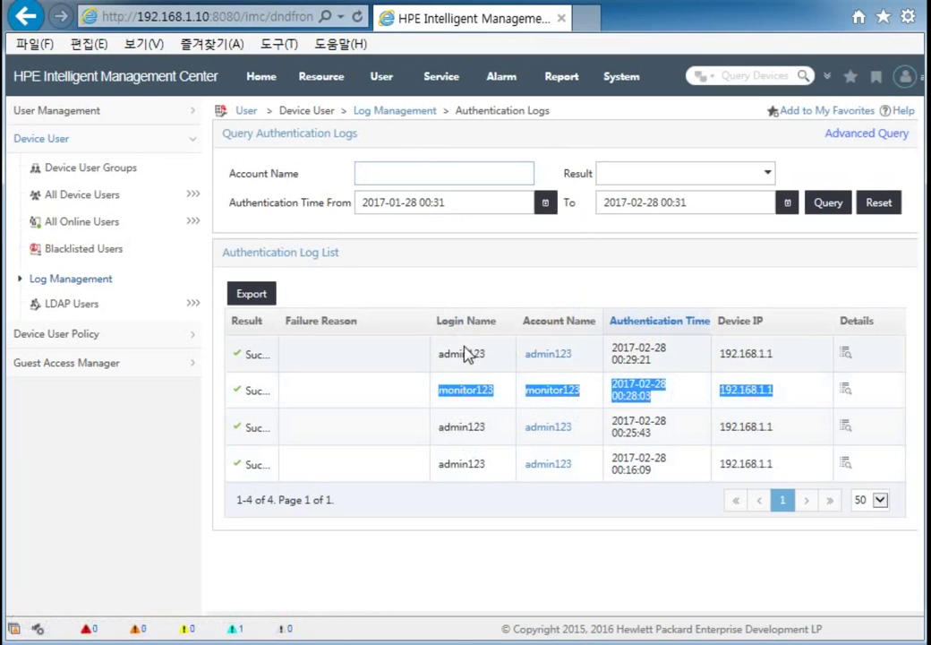
{"action": "left_click_drag", "start_coordinate": [433, 369], "coordinate": [800, 363]}
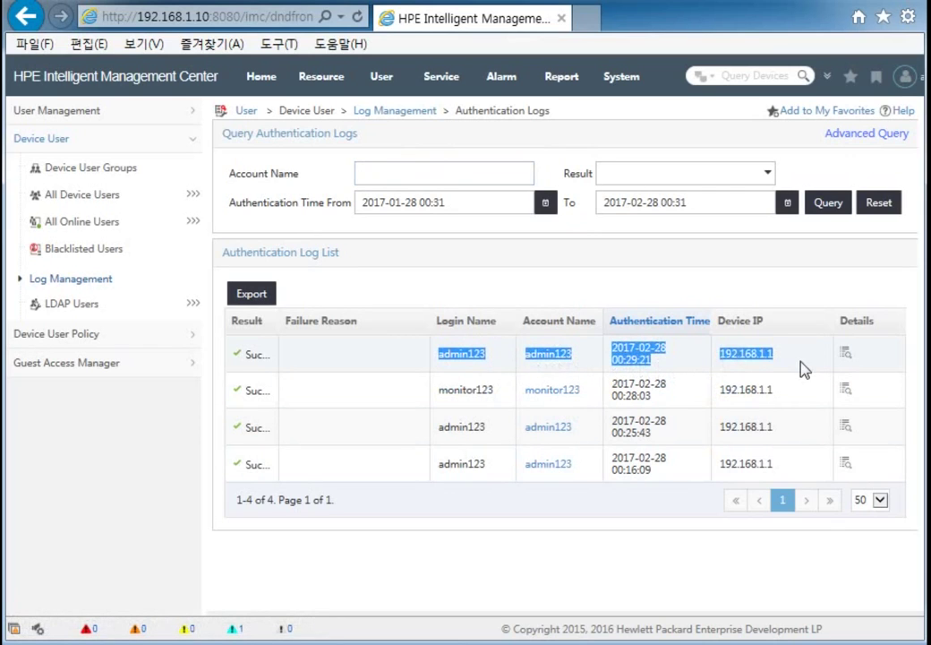
{"action": "left_click", "coordinate": [850, 356]}
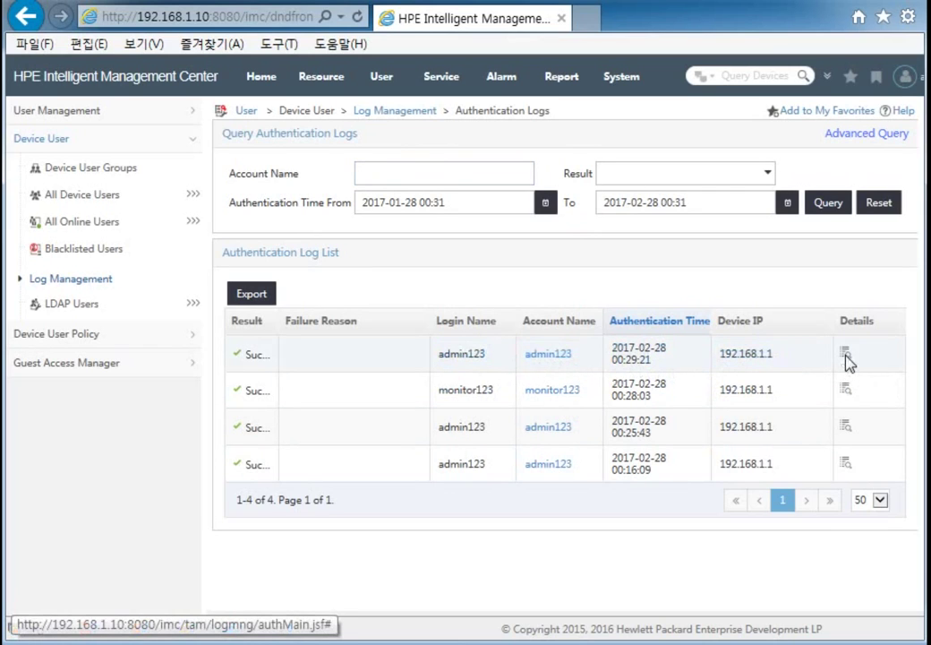
{"action": "left_click", "coordinate": [550, 351]}
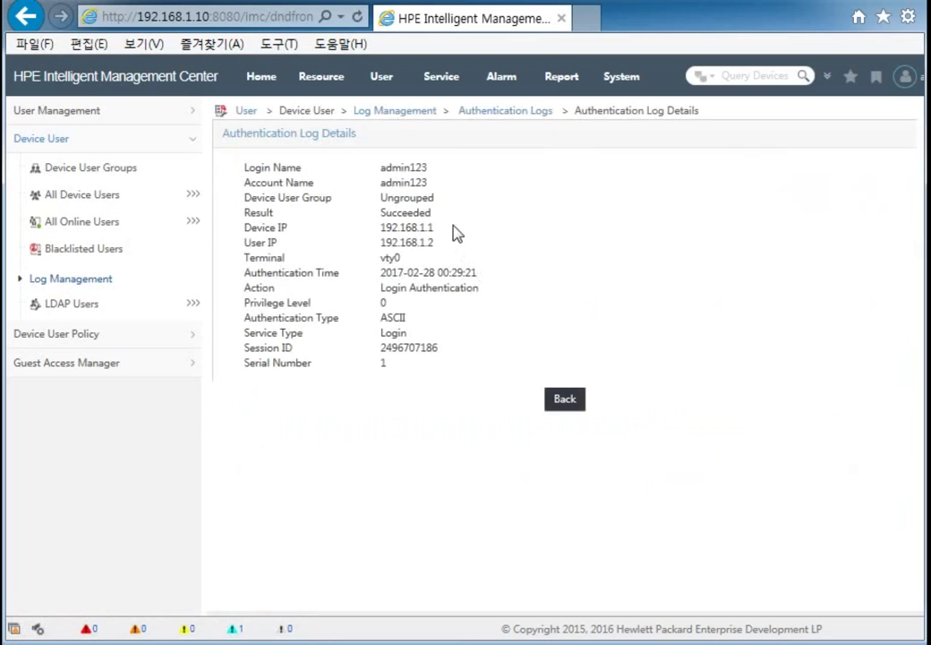
{"action": "left_click_drag", "start_coordinate": [376, 168], "coordinate": [424, 177]}
{"action": "left_click", "coordinate": [453, 209]}
{"action": "left_click_drag", "start_coordinate": [377, 214], "coordinate": [434, 216]}
{"action": "left_click_drag", "start_coordinate": [379, 230], "coordinate": [441, 242]}
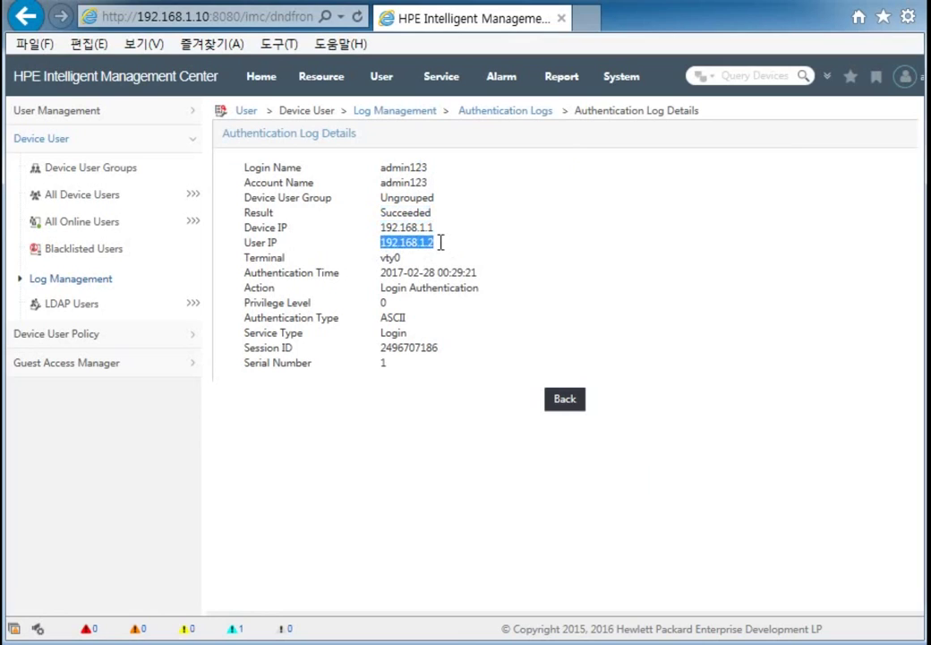
{"action": "left_click_drag", "start_coordinate": [380, 273], "coordinate": [474, 271]}
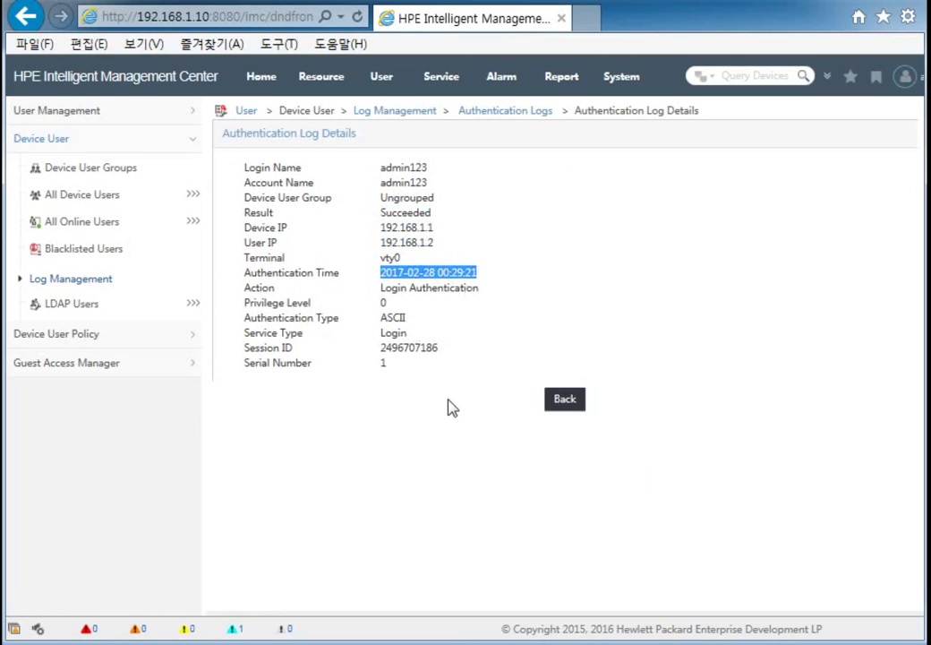
{"action": "left_click", "coordinate": [566, 394]}
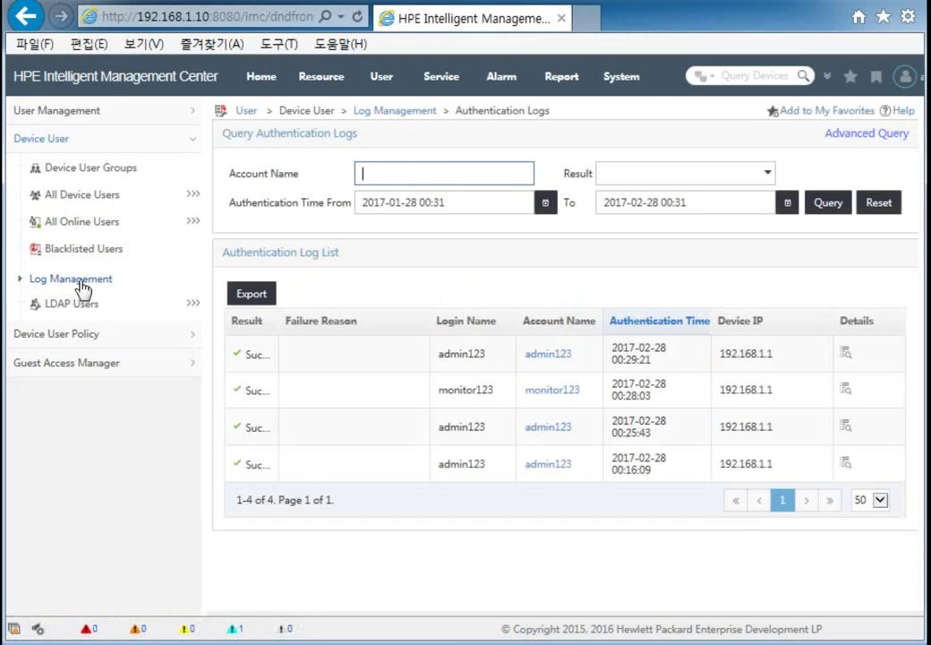
Step: Return to Log Management, open Authorization Logs and scroll the list
{"action": "left_click", "coordinate": [81, 281]}
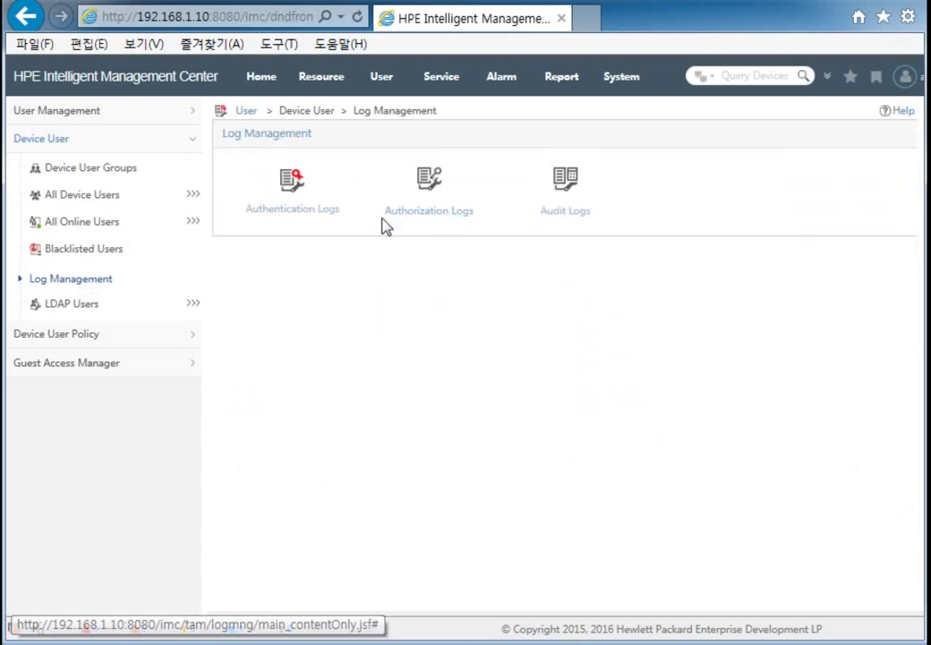
{"action": "left_click", "coordinate": [431, 183]}
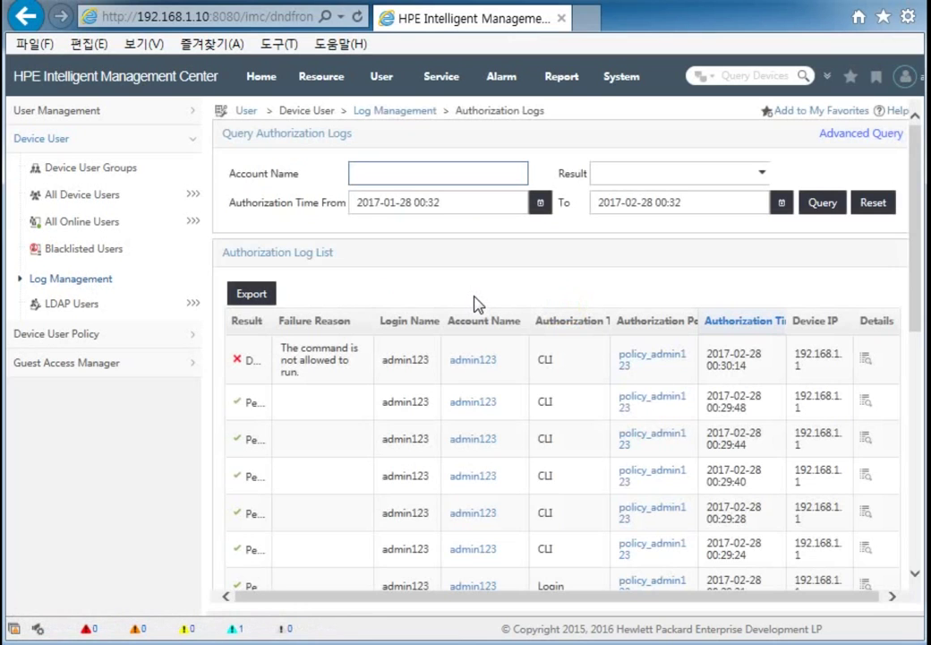
{"action": "scroll", "coordinate": [474, 305], "scroll_direction": "down", "scroll_amount": 3}
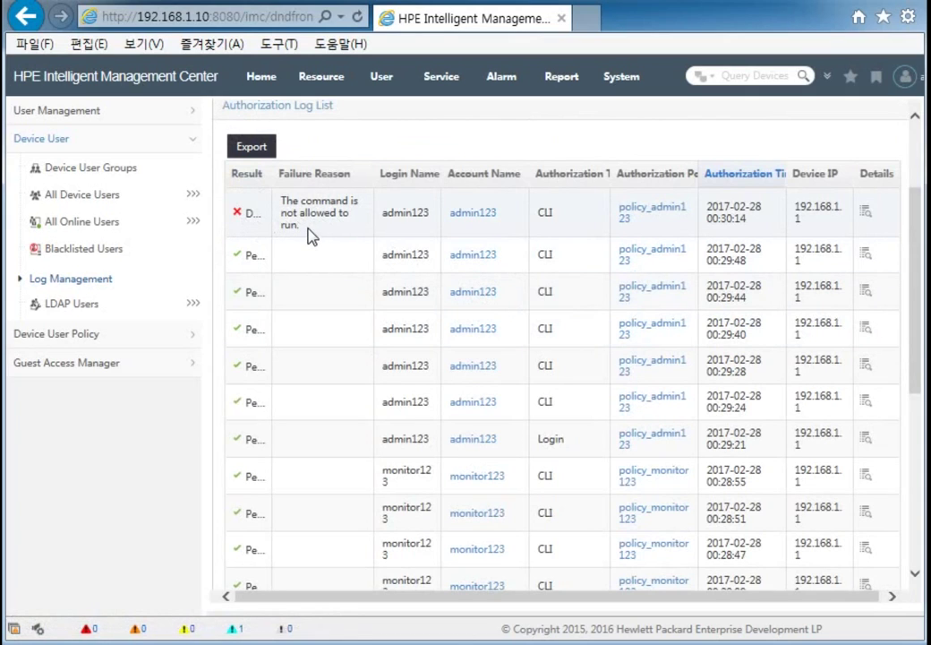
Step: Highlight the denied command's failure reason, then open that entry's details
{"action": "left_click_drag", "start_coordinate": [311, 236], "coordinate": [279, 199]}
{"action": "left_click", "coordinate": [314, 233]}
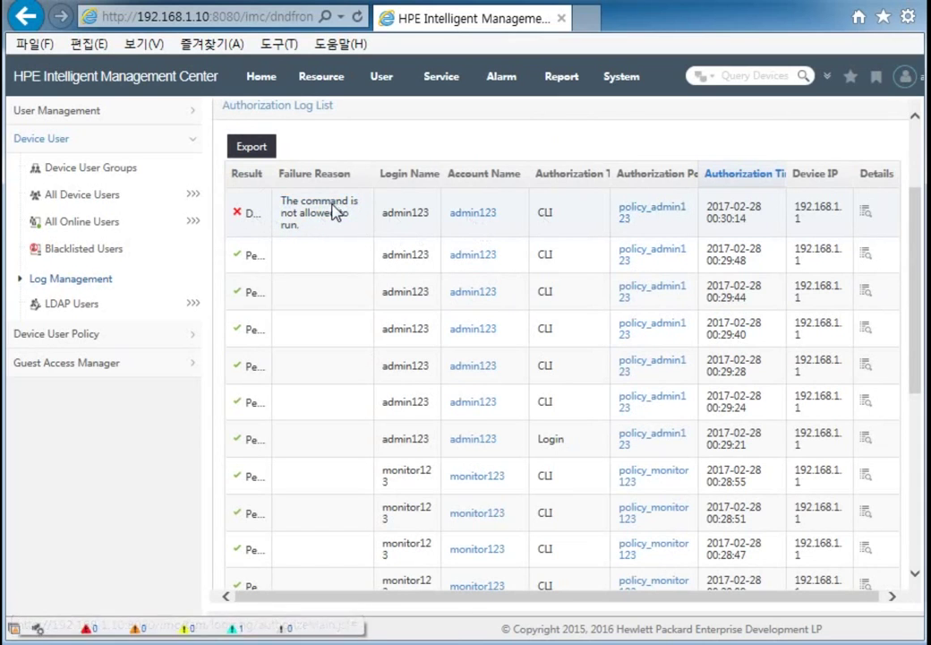
{"action": "left_click", "coordinate": [863, 215]}
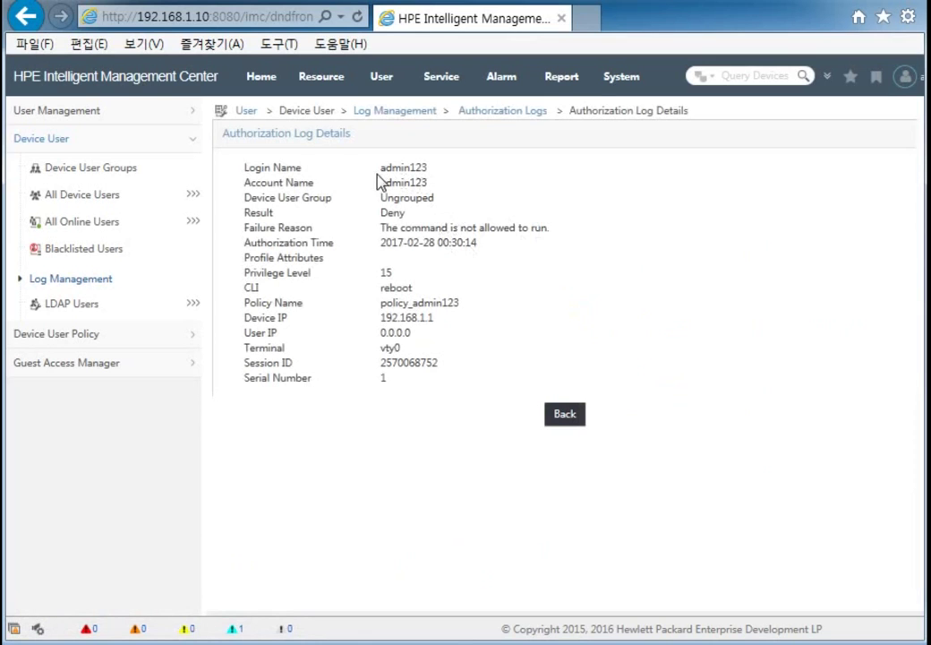
Step: Highlight the login name admin123 and the Deny result in the authorization details
{"action": "left_click_drag", "start_coordinate": [380, 167], "coordinate": [432, 170]}
{"action": "left_click_drag", "start_coordinate": [381, 213], "coordinate": [410, 213]}
{"action": "left_click", "coordinate": [381, 295]}
Step: Highlight CLI command 'reboot' and policy 'policy_admin123', then go back to Log Management
{"action": "left_click_drag", "start_coordinate": [381, 288], "coordinate": [453, 310]}
{"action": "left_click", "coordinate": [380, 304]}
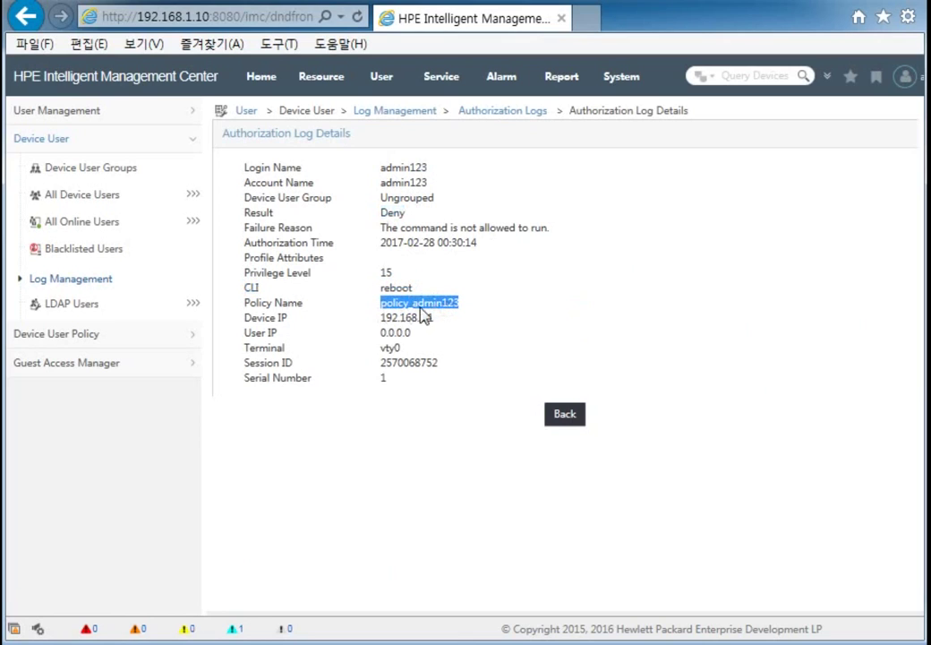
{"action": "left_click_drag", "start_coordinate": [381, 287], "coordinate": [426, 295]}
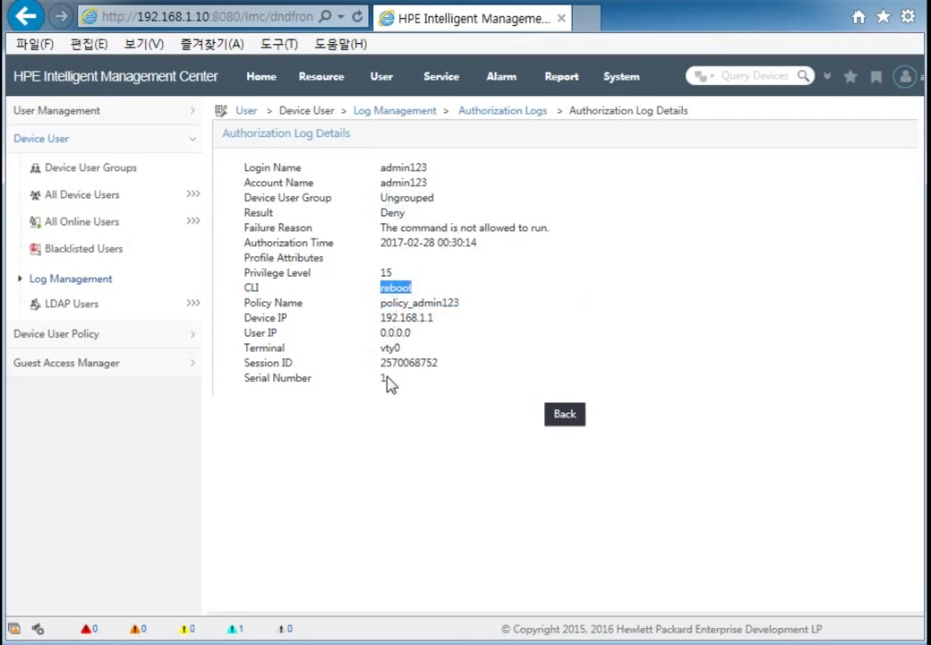
{"action": "left_click", "coordinate": [568, 418]}
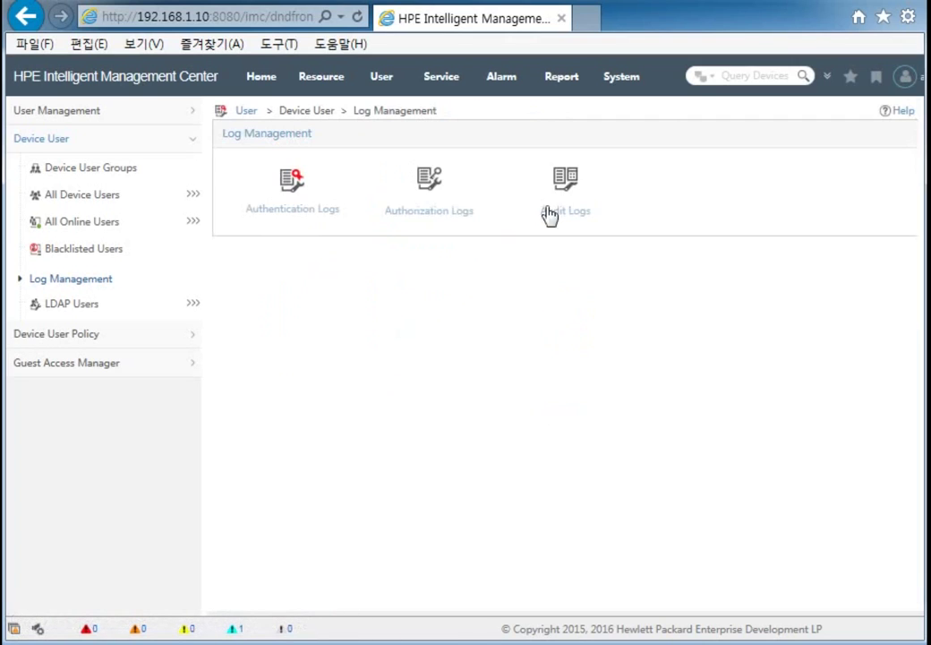
Step: Open Audit Logs and highlight admin123's command entries, starting from 'quit'
{"action": "left_click", "coordinate": [574, 219]}
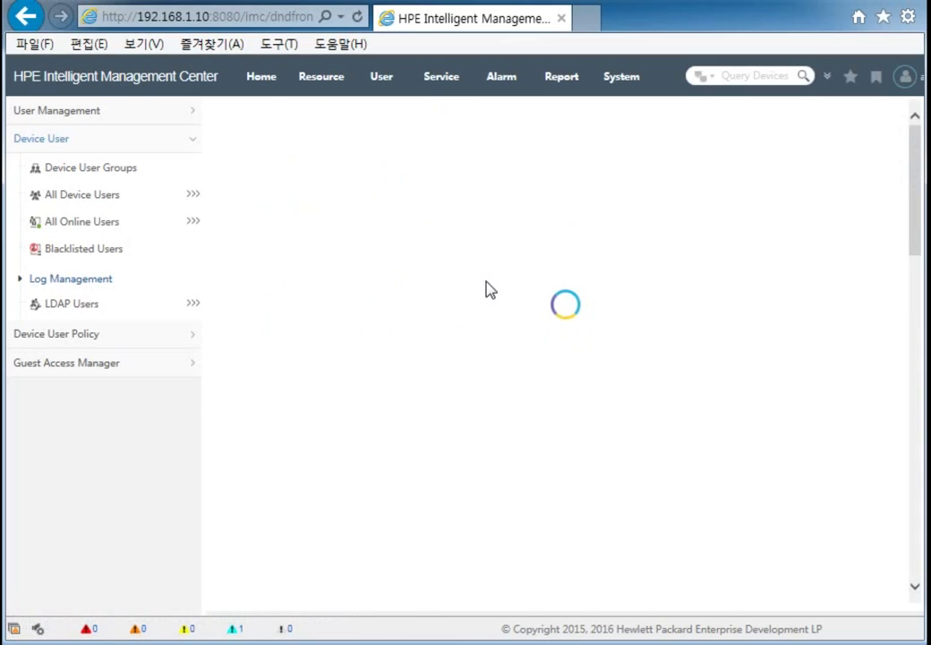
{"action": "scroll", "coordinate": [489, 289], "scroll_direction": "down", "scroll_amount": 2}
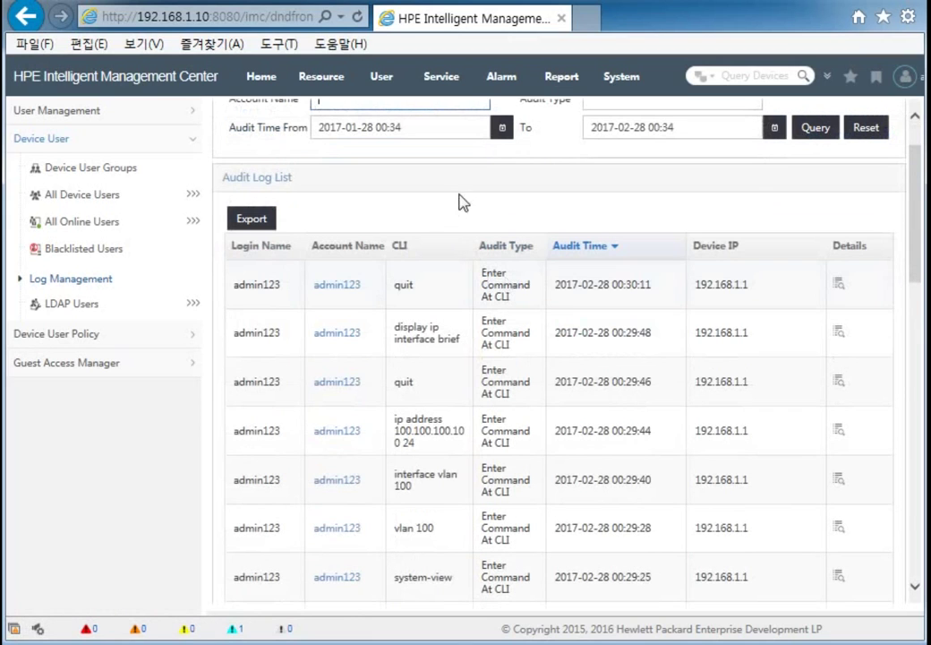
{"action": "scroll", "coordinate": [484, 228], "scroll_direction": "down", "scroll_amount": 4}
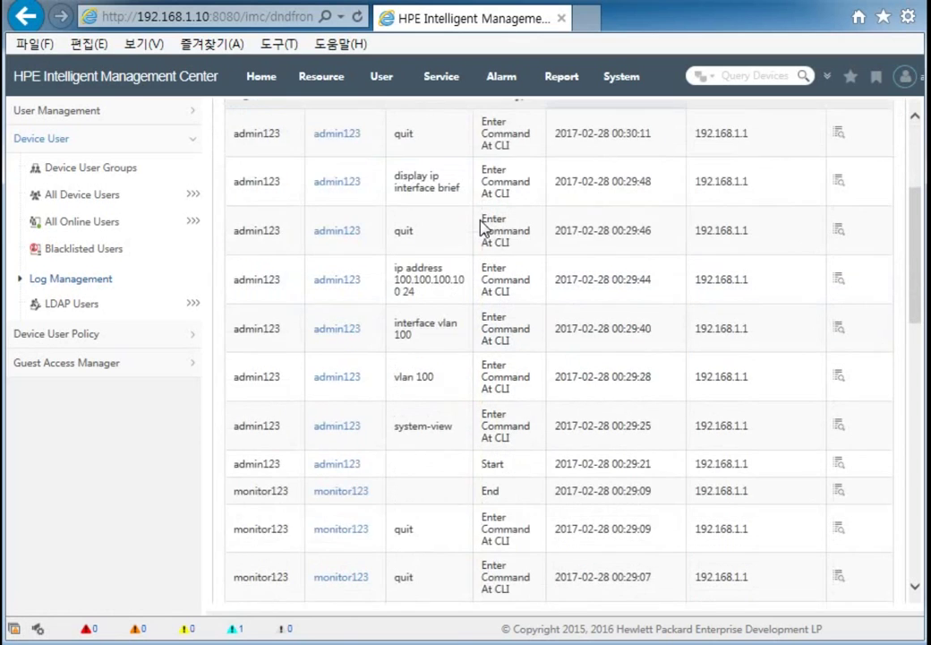
{"action": "scroll", "coordinate": [484, 228], "scroll_direction": "up", "scroll_amount": 2}
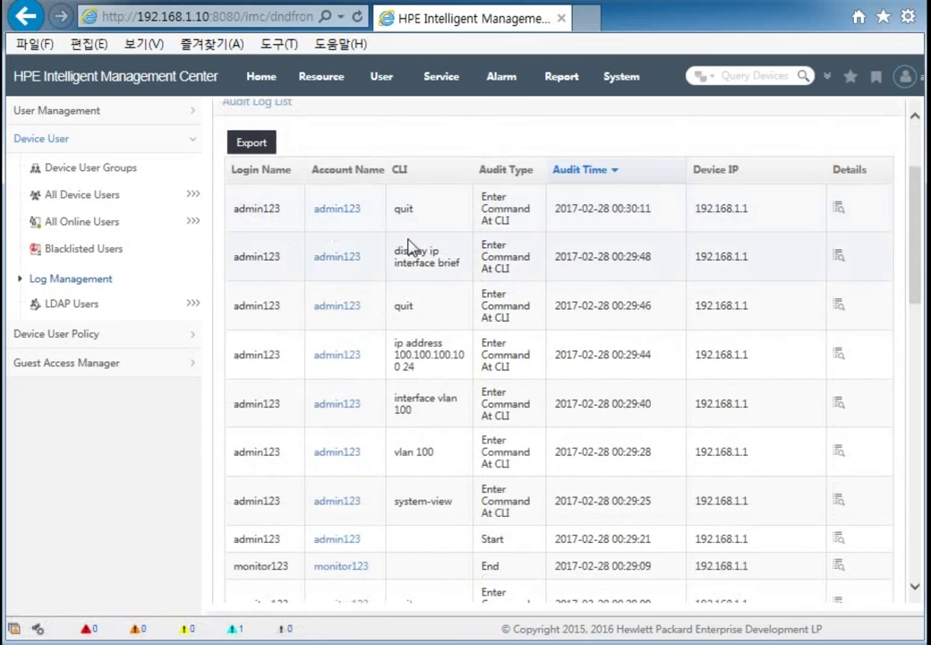
{"action": "double_click", "coordinate": [401, 208]}
{"action": "left_click_drag", "start_coordinate": [425, 235], "coordinate": [436, 521]}
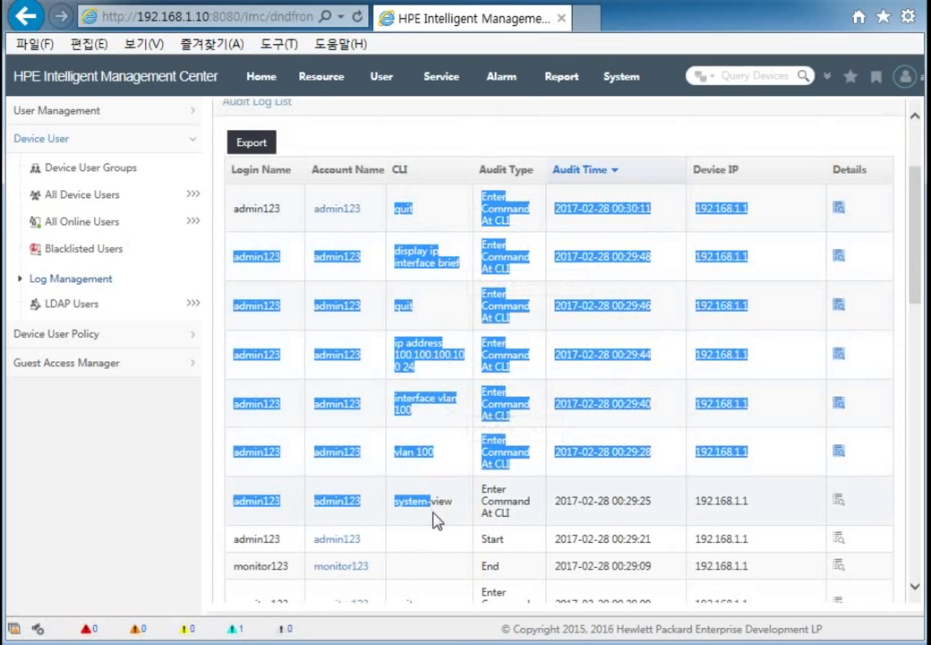
{"action": "left_click", "coordinate": [453, 524]}
Step: Scroll the audit list and open details for the 'interface vlan 100' entry
{"action": "scroll", "coordinate": [454, 420], "scroll_direction": "down", "scroll_amount": 3}
{"action": "scroll", "coordinate": [564, 387], "scroll_direction": "down", "scroll_amount": 2}
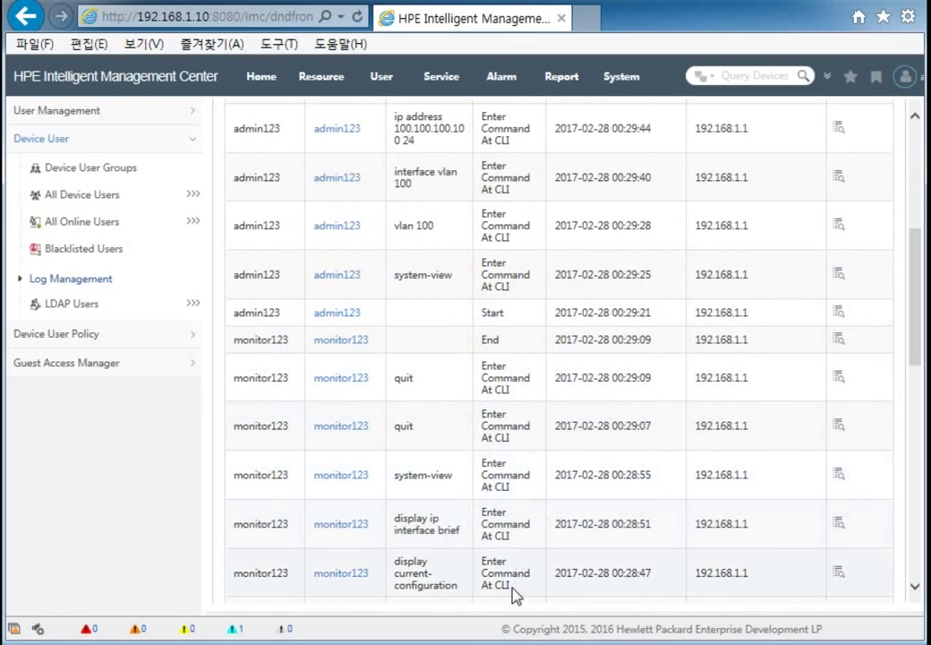
{"action": "scroll", "coordinate": [513, 429], "scroll_direction": "up", "scroll_amount": 3}
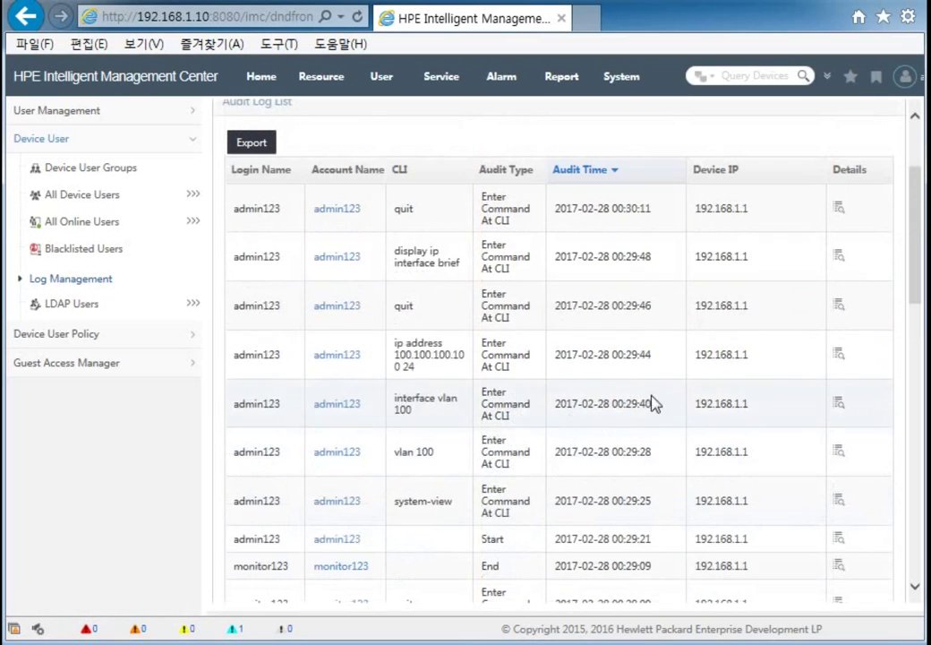
{"action": "left_click", "coordinate": [839, 406]}
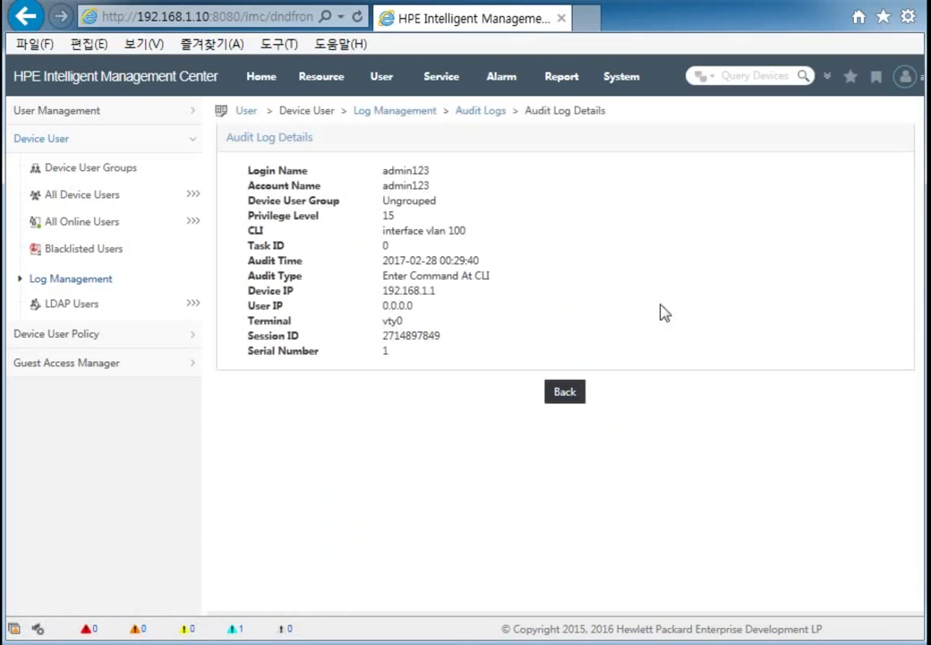
Step: Highlight the login, account name, audit time and device IP, then return to the list
{"action": "left_click_drag", "start_coordinate": [383, 170], "coordinate": [433, 188]}
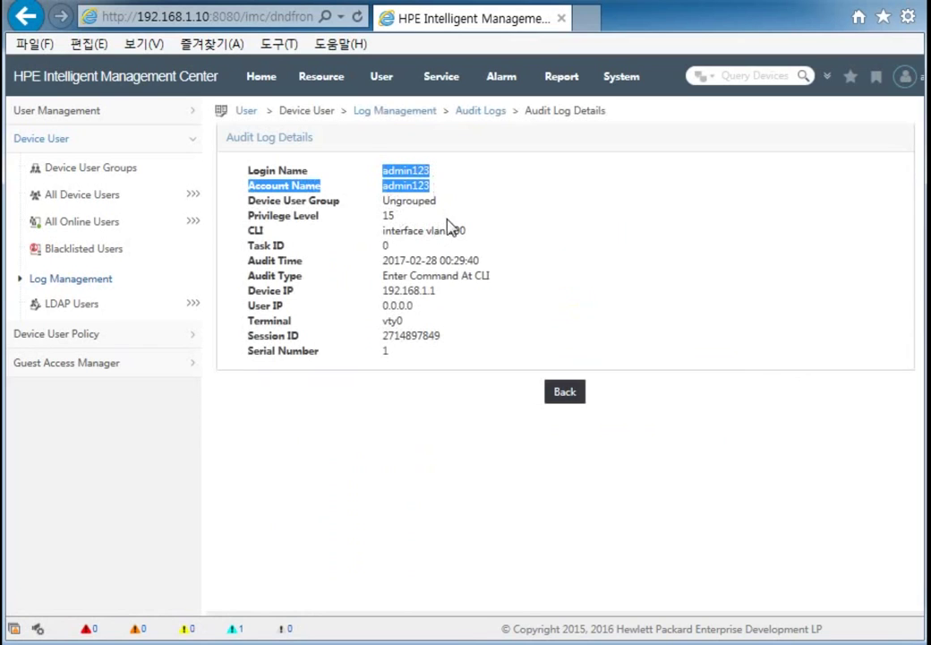
{"action": "left_click_drag", "start_coordinate": [385, 231], "coordinate": [438, 292]}
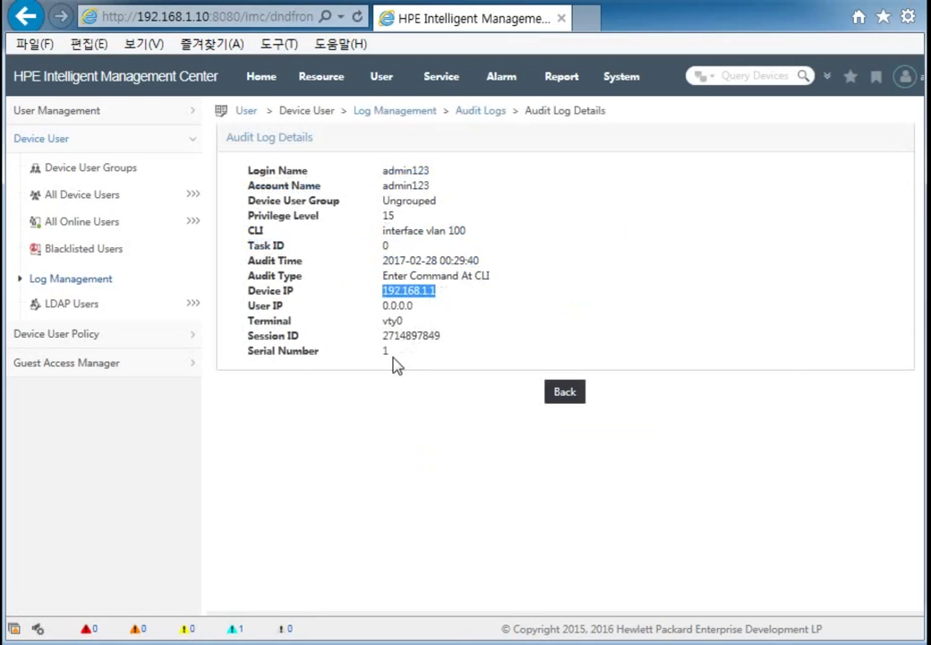
{"action": "left_click", "coordinate": [421, 399]}
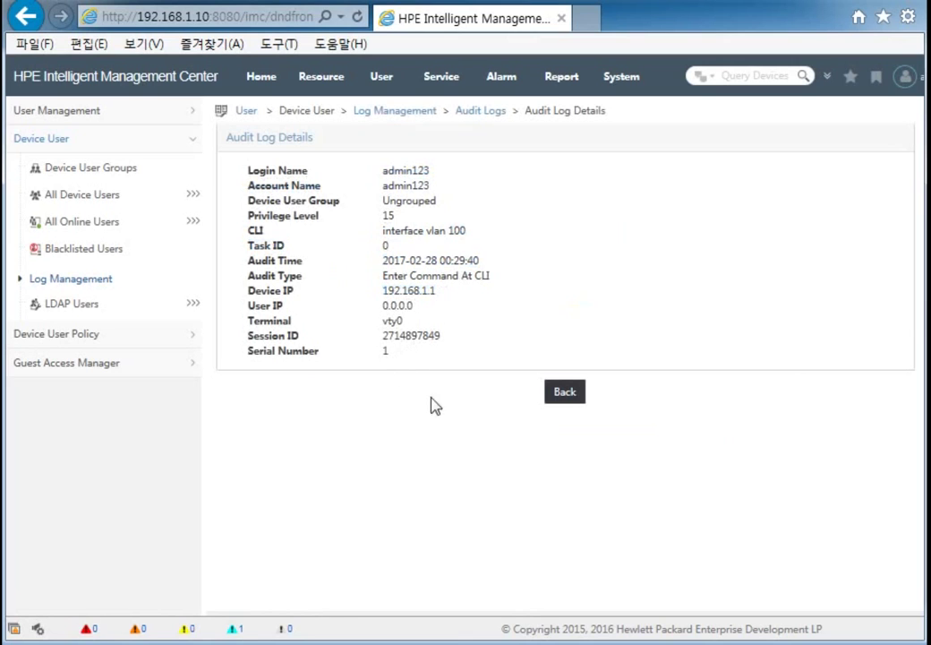
{"action": "left_click", "coordinate": [564, 394]}
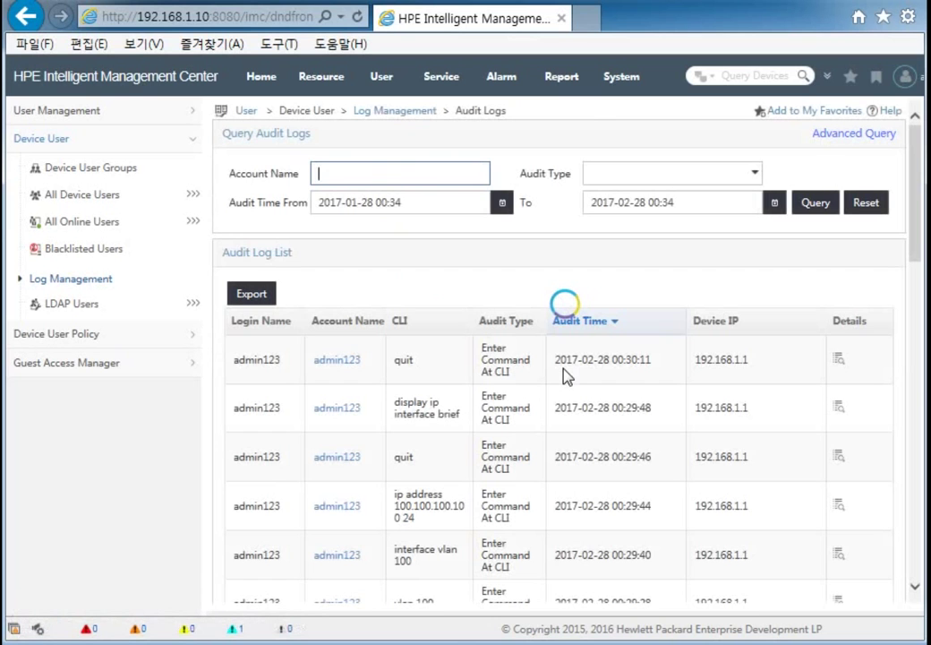
{"action": "scroll", "coordinate": [564, 376], "scroll_direction": "down", "scroll_amount": 2}
{"action": "scroll", "coordinate": [564, 376], "scroll_direction": "down", "scroll_amount": 4}
{"action": "scroll", "coordinate": [564, 376], "scroll_direction": "up", "scroll_amount": 6}
{"action": "scroll", "coordinate": [488, 288], "scroll_direction": "down", "scroll_amount": 1}
{"action": "scroll", "coordinate": [470, 249], "scroll_direction": "down", "scroll_amount": 1}
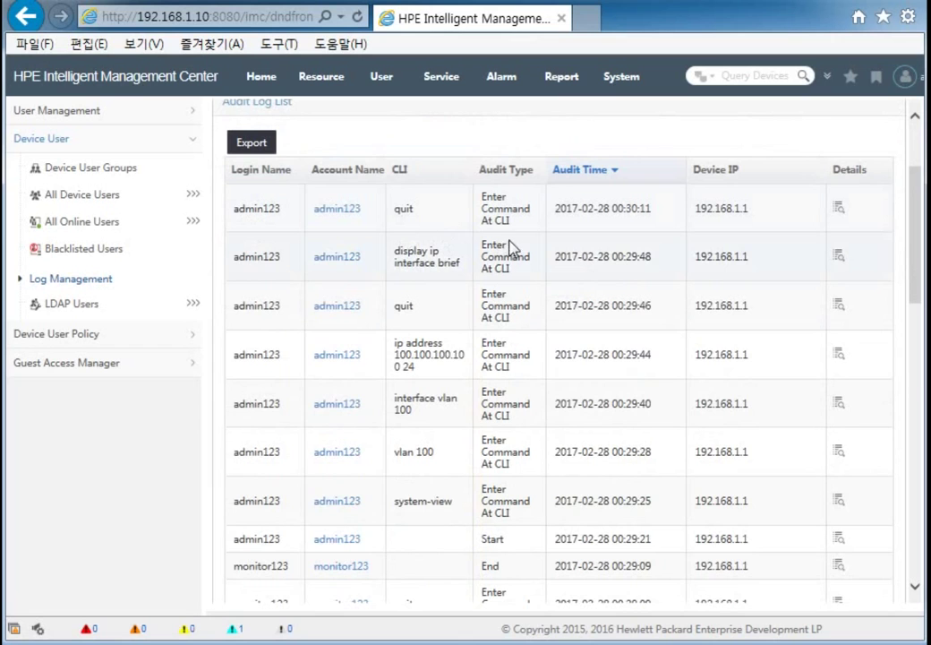
{"action": "scroll", "coordinate": [540, 385], "scroll_direction": "down", "scroll_amount": 4}
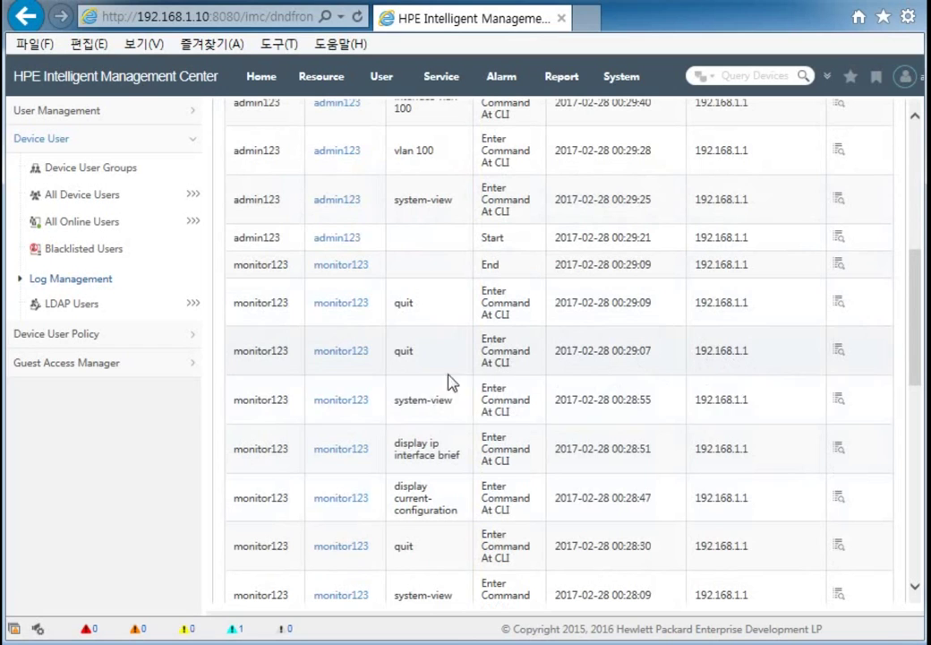
{"action": "scroll", "coordinate": [452, 369], "scroll_direction": "down", "scroll_amount": 5}
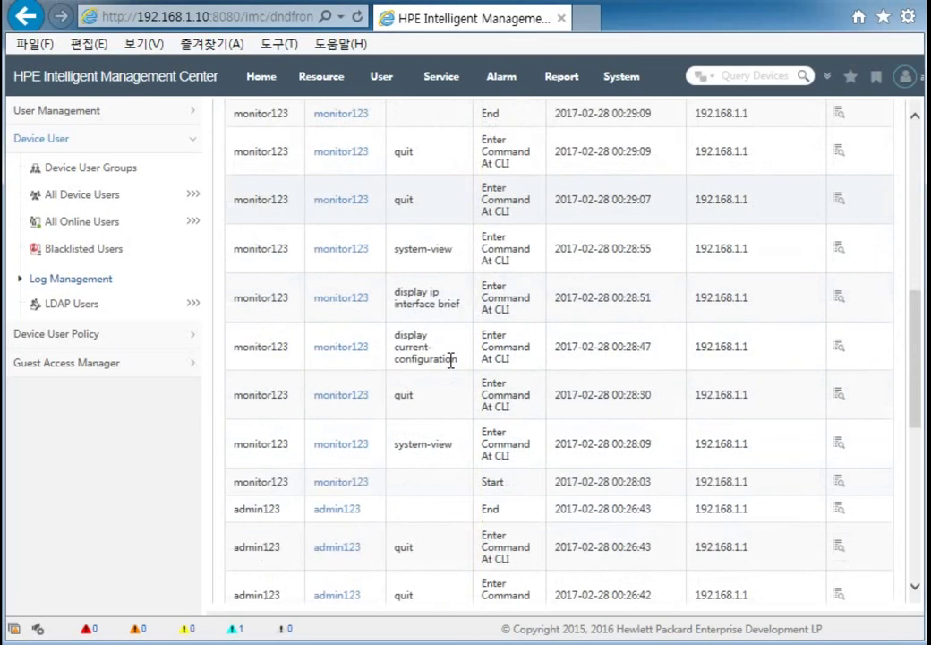
{"action": "scroll", "coordinate": [461, 367], "scroll_direction": "up", "scroll_amount": 2}
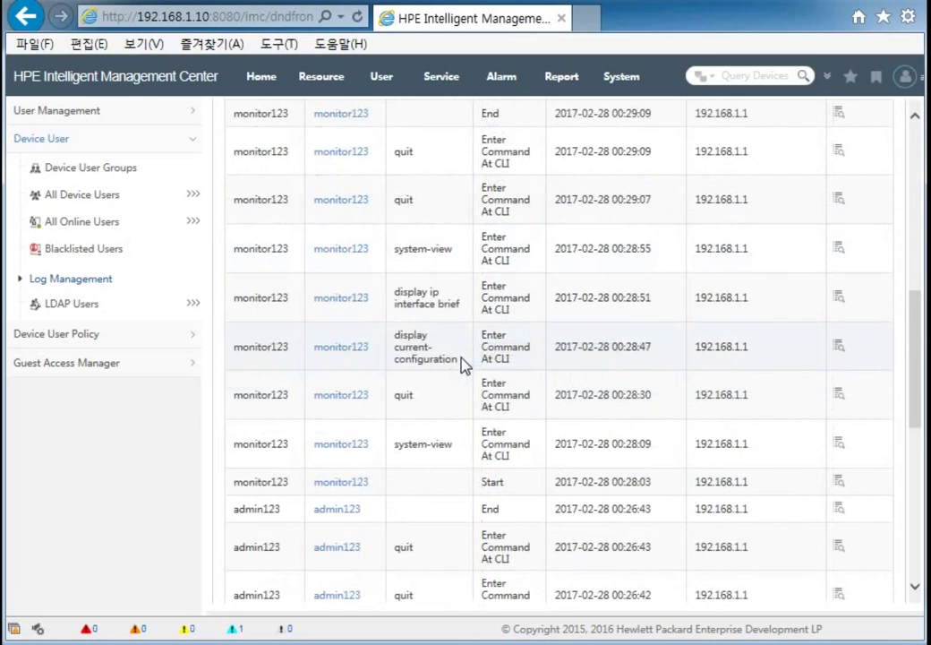
{"action": "scroll", "coordinate": [686, 390], "scroll_direction": "up", "scroll_amount": 6}
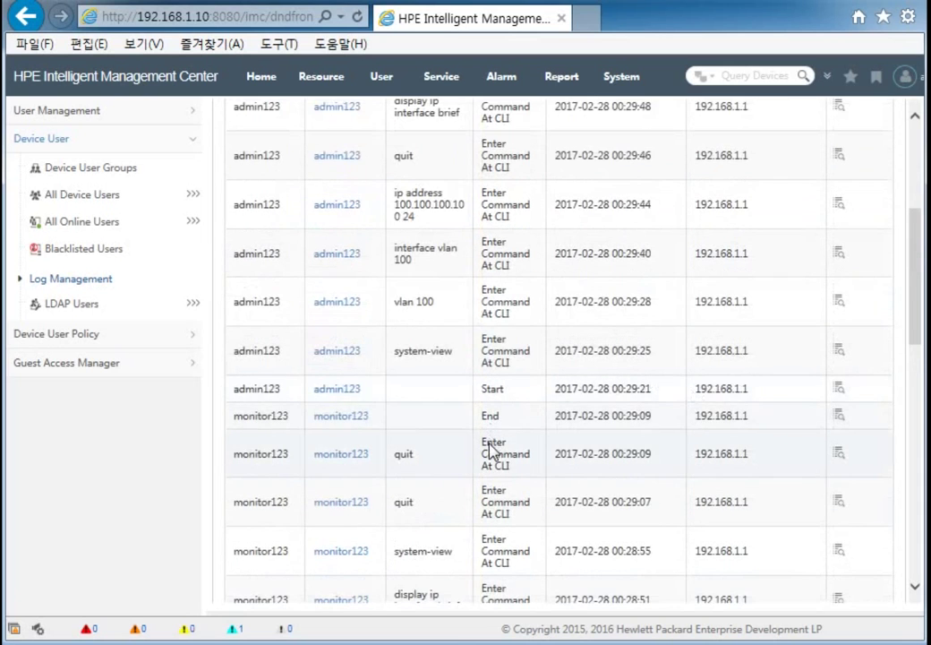
{"action": "scroll", "coordinate": [493, 438], "scroll_direction": "down", "scroll_amount": 8}
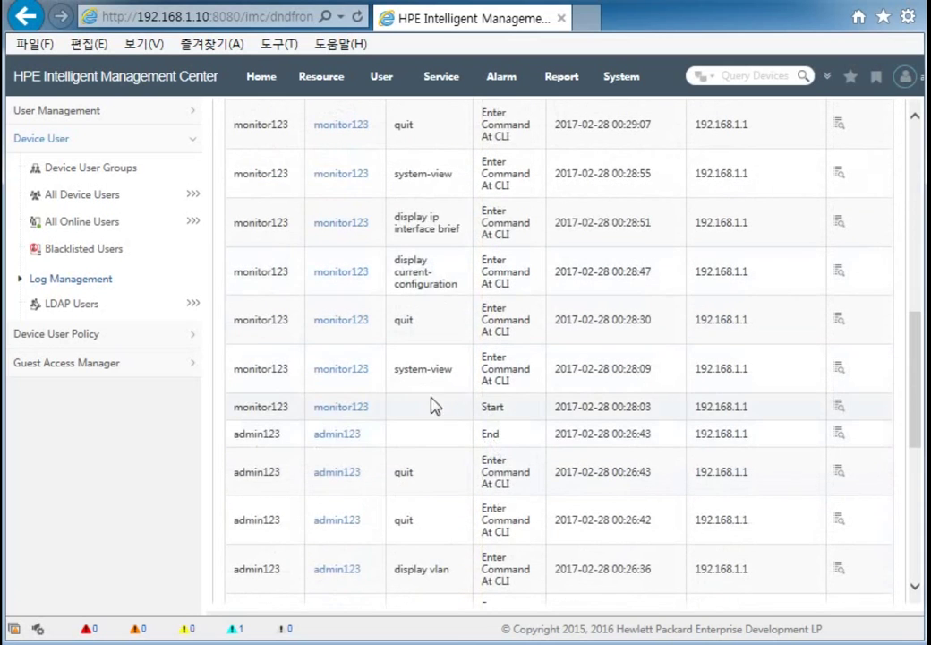
{"action": "scroll", "coordinate": [497, 411], "scroll_direction": "down", "scroll_amount": 6}
{"action": "scroll", "coordinate": [495, 459], "scroll_direction": "down", "scroll_amount": 4}
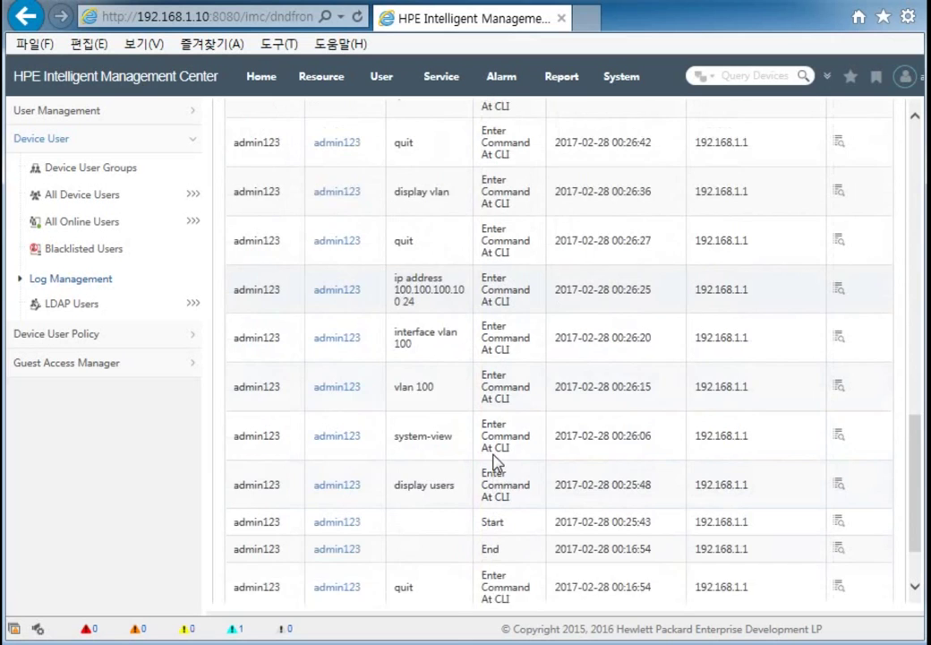
{"action": "scroll", "coordinate": [495, 459], "scroll_direction": "up", "scroll_amount": 9}
{"action": "scroll", "coordinate": [494, 457], "scroll_direction": "up", "scroll_amount": 8}
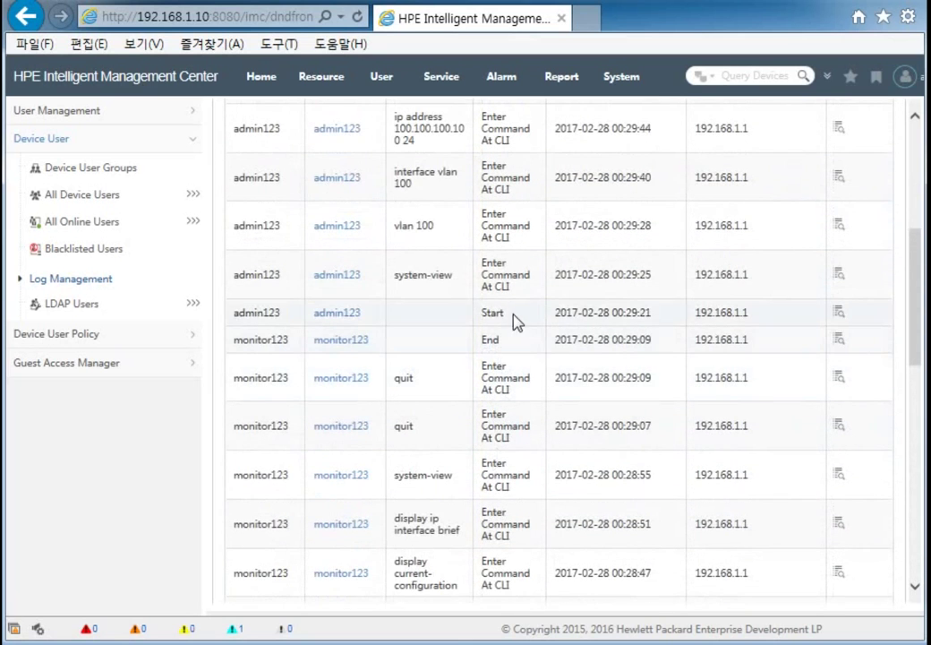
{"action": "double_click", "coordinate": [492, 312]}
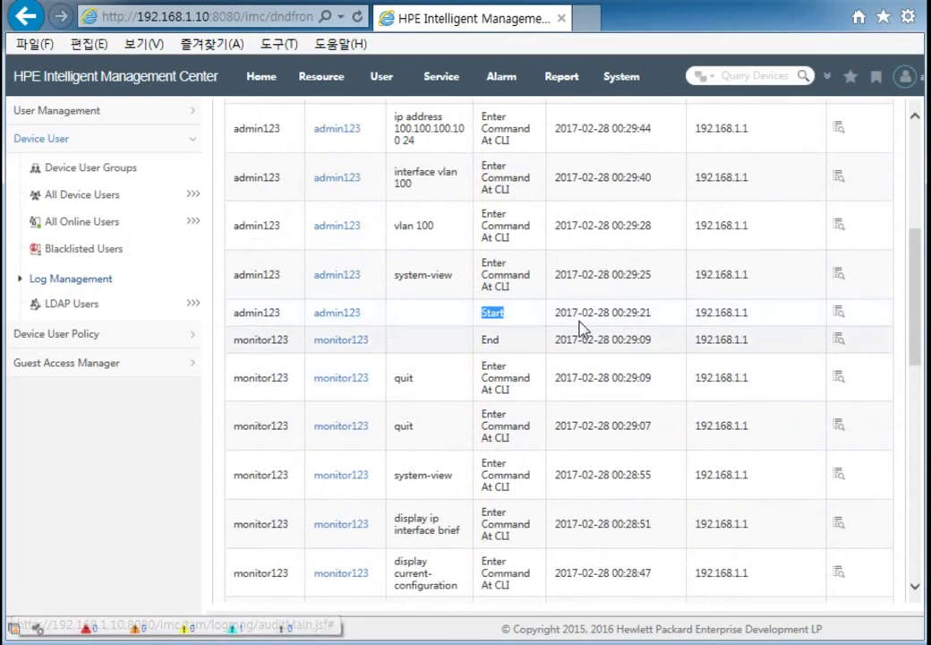
{"action": "left_click_drag", "start_coordinate": [781, 324], "coordinate": [513, 324]}
{"action": "scroll", "coordinate": [513, 324], "scroll_direction": "up", "scroll_amount": 5}
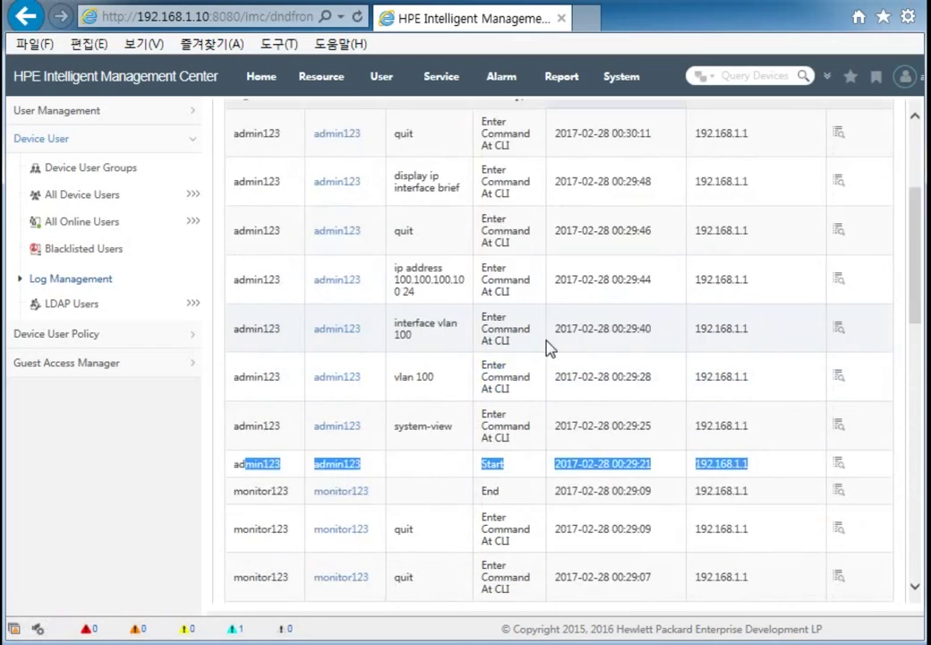
{"action": "double_click", "coordinate": [490, 350]}
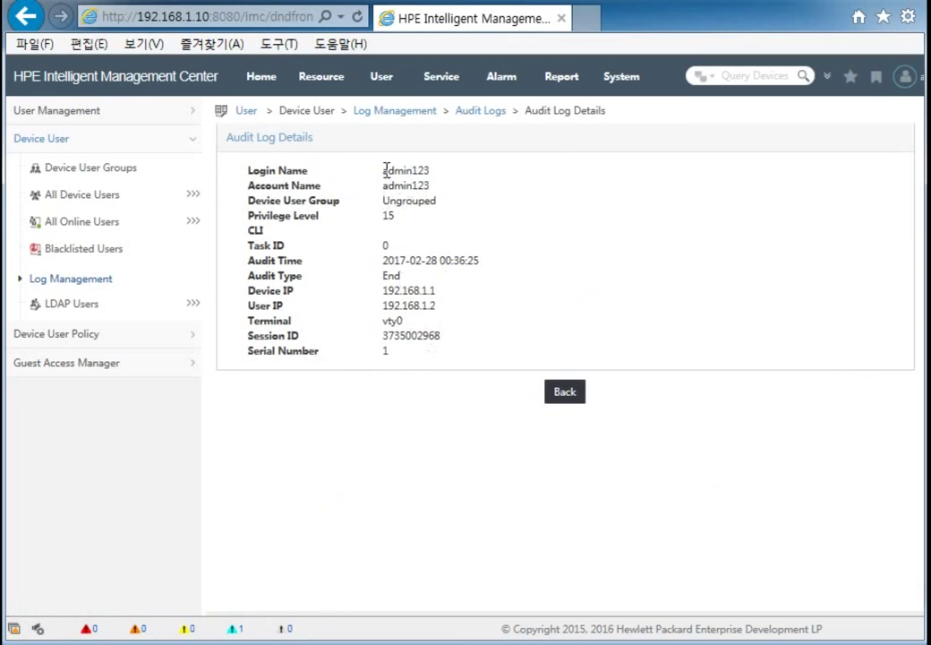
Step: Highlight the End record's login name, audit time 00:36:25 and audit type End
{"action": "left_click_drag", "start_coordinate": [385, 170], "coordinate": [441, 170]}
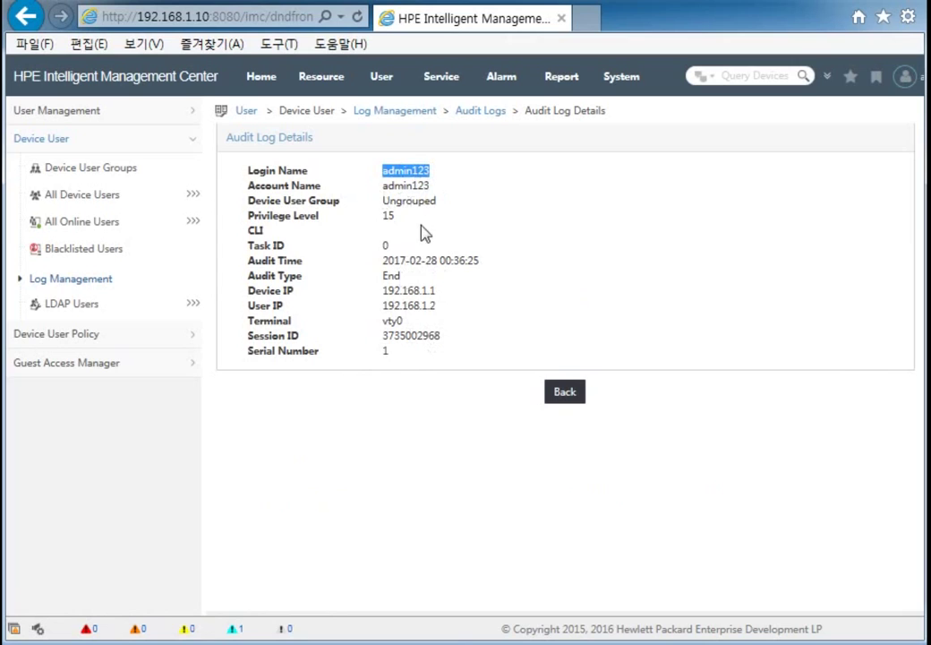
{"action": "left_click_drag", "start_coordinate": [383, 261], "coordinate": [491, 266]}
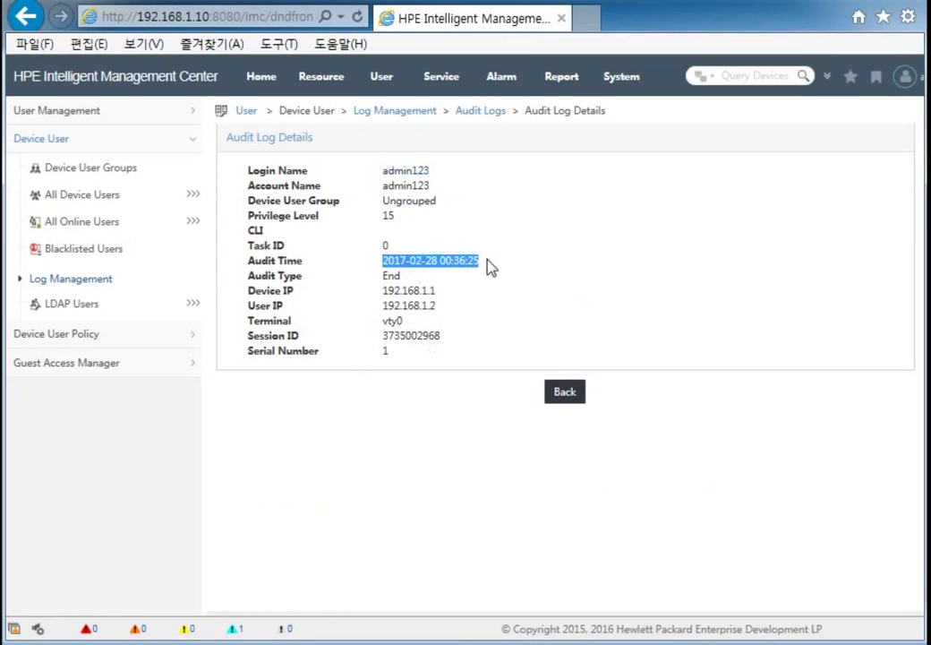
{"action": "mouse_move", "coordinate": [383, 278]}
{"action": "left_mouse_down"}
{"action": "mouse_move", "coordinate": [412, 277]}
{"action": "mouse_move", "coordinate": [380, 284]}
{"action": "left_mouse_up"}
{"action": "left_click", "coordinate": [406, 287]}
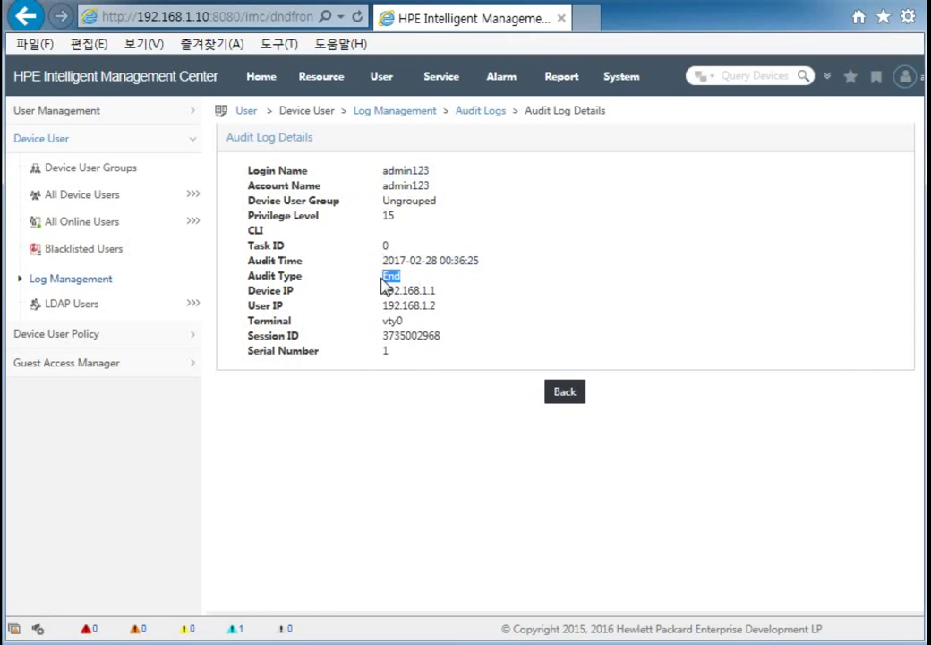
{"action": "left_click", "coordinate": [414, 292]}
{"action": "left_click_drag", "start_coordinate": [401, 281], "coordinate": [327, 202]}
{"action": "left_click", "coordinate": [374, 297]}
{"action": "left_click_drag", "start_coordinate": [381, 278], "coordinate": [405, 283]}
{"action": "left_click", "coordinate": [581, 394]}
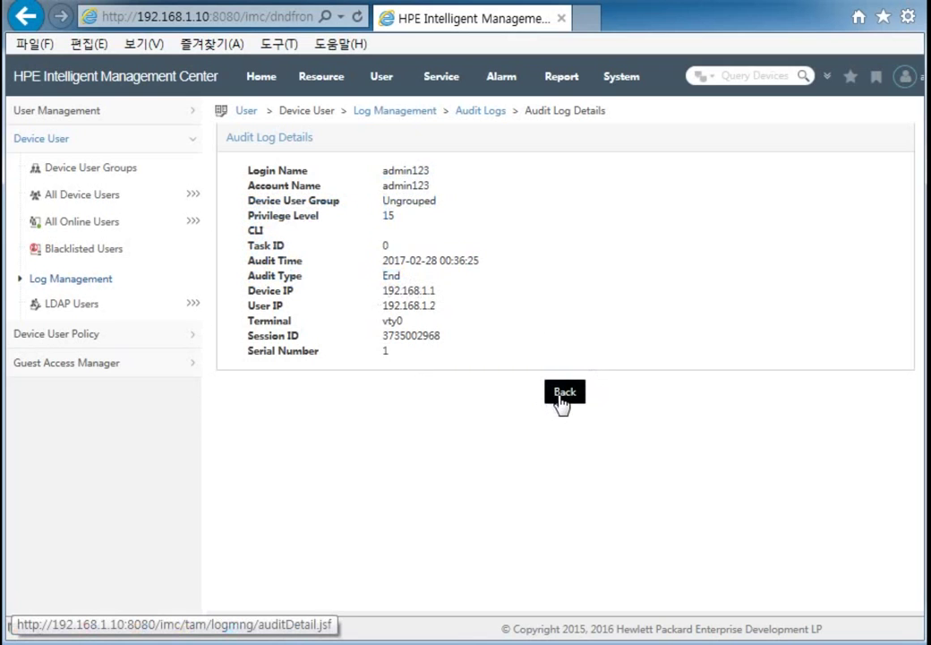
{"action": "left_click_drag", "start_coordinate": [382, 277], "coordinate": [408, 283]}
Step: Back on the audit list, scroll through admin123's session from Start 00:29:21 to End 00:36:25
{"action": "left_click", "coordinate": [567, 394]}
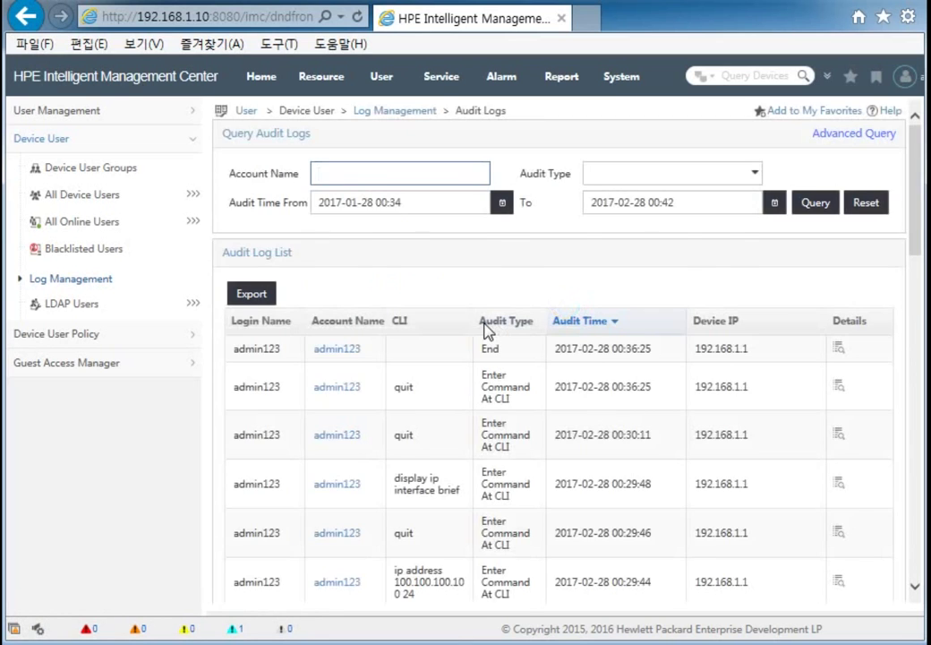
{"action": "scroll", "coordinate": [486, 329], "scroll_direction": "down", "scroll_amount": 4}
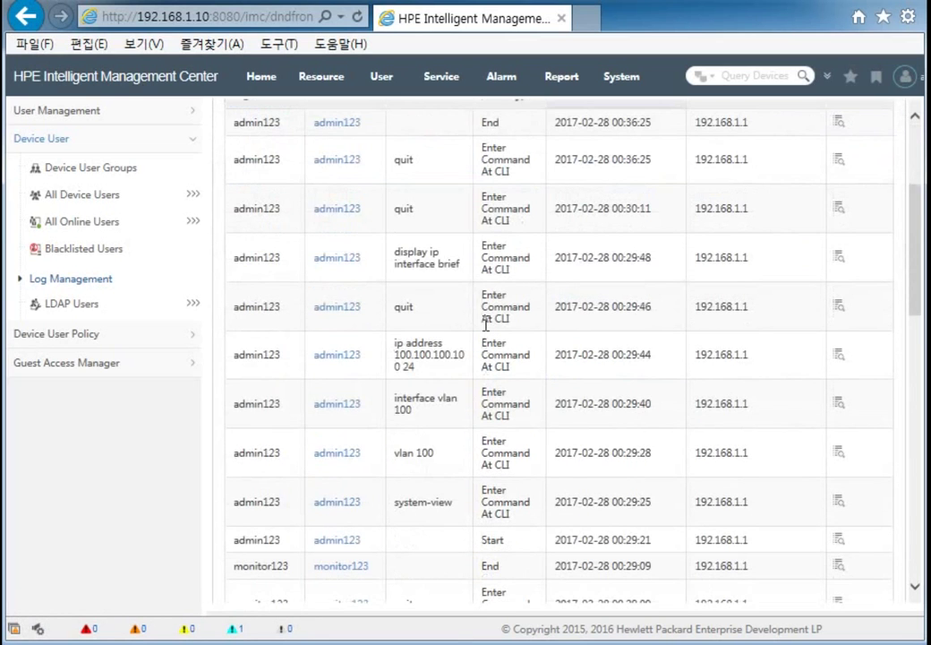
{"action": "scroll", "coordinate": [484, 324], "scroll_direction": "down", "scroll_amount": 3}
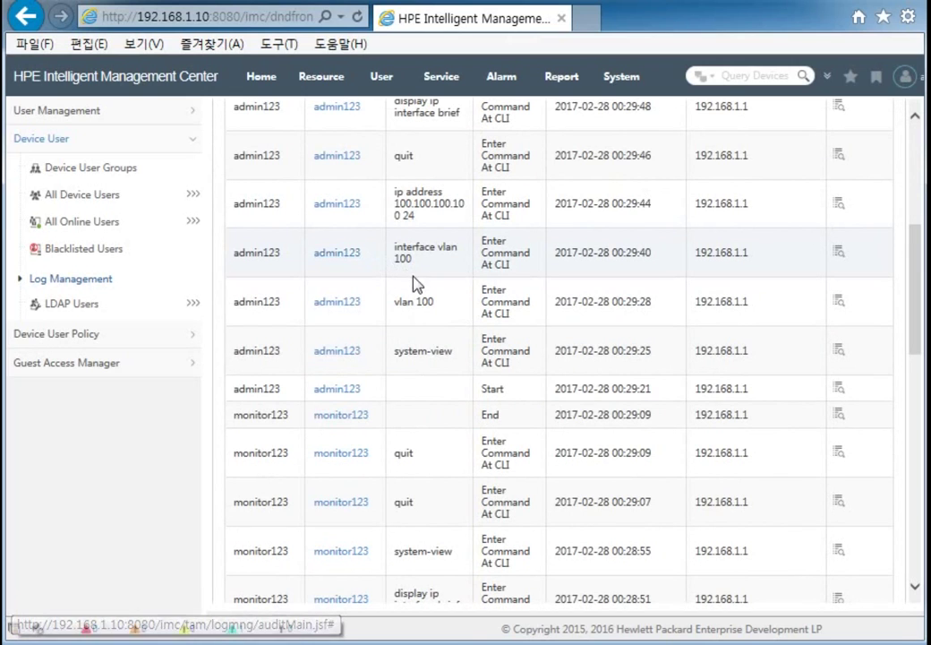
{"action": "scroll", "coordinate": [412, 284], "scroll_direction": "up", "scroll_amount": 3}
{"action": "scroll", "coordinate": [477, 294], "scroll_direction": "up", "scroll_amount": 1}
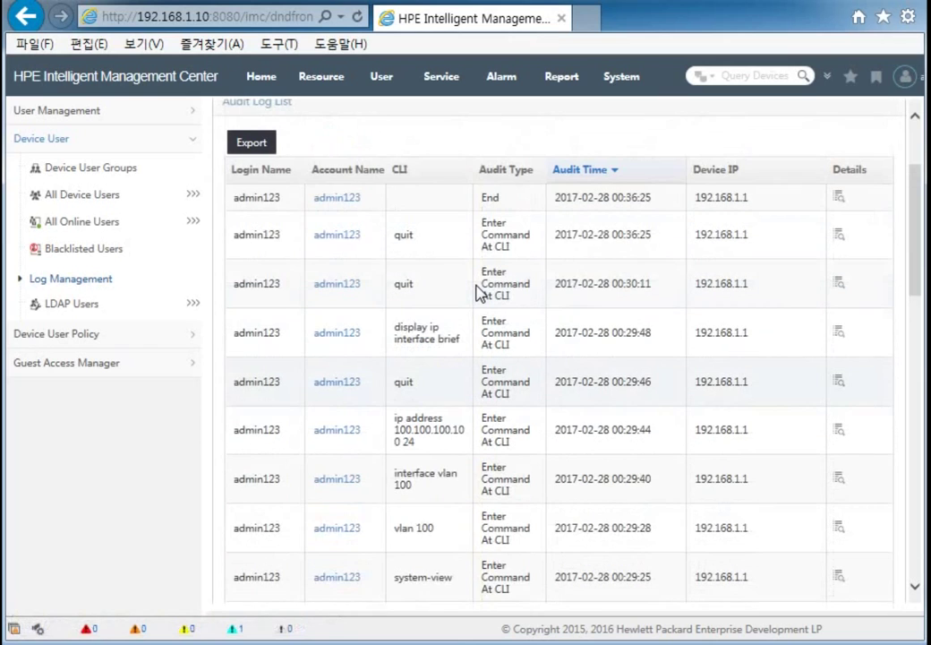